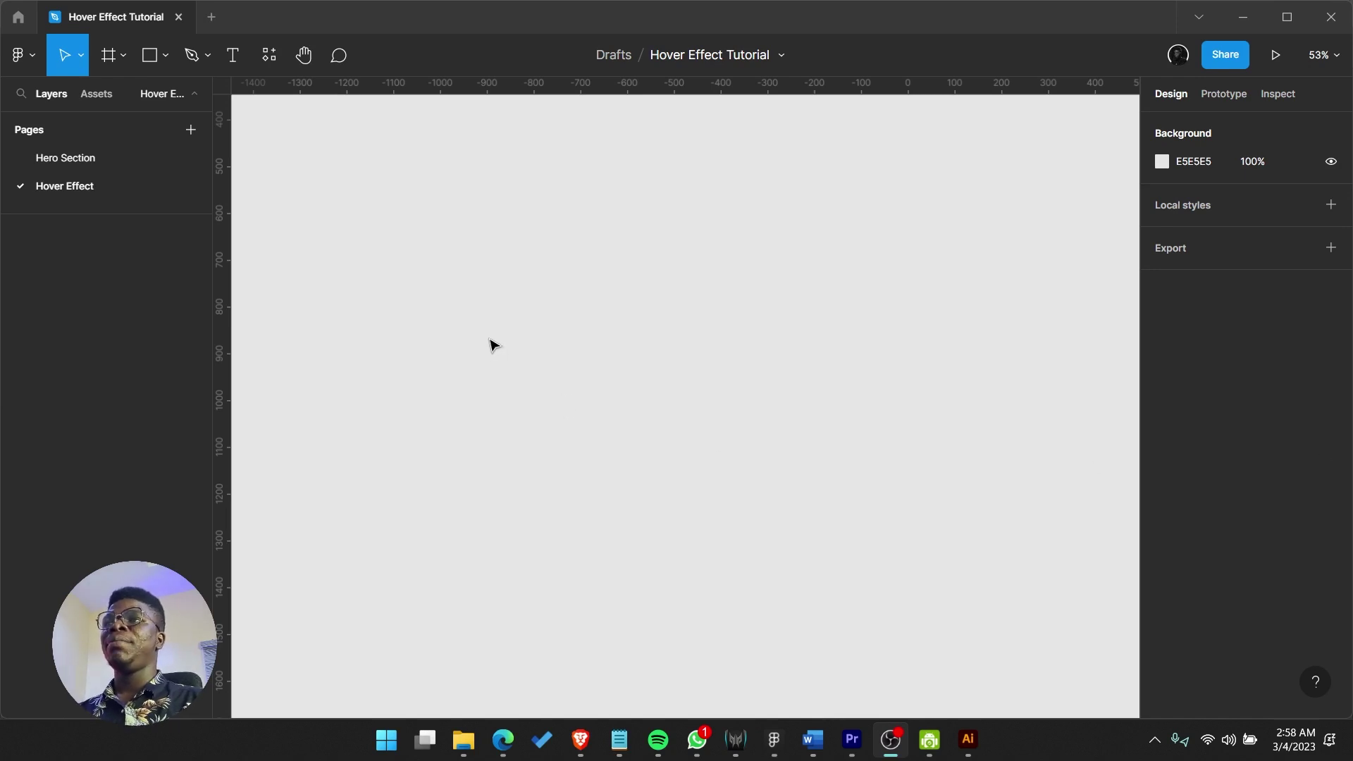
- Create a new frame on the Hover Effect page from the 1440×1024 Desktop preset
click(123, 55)
click(123, 94)
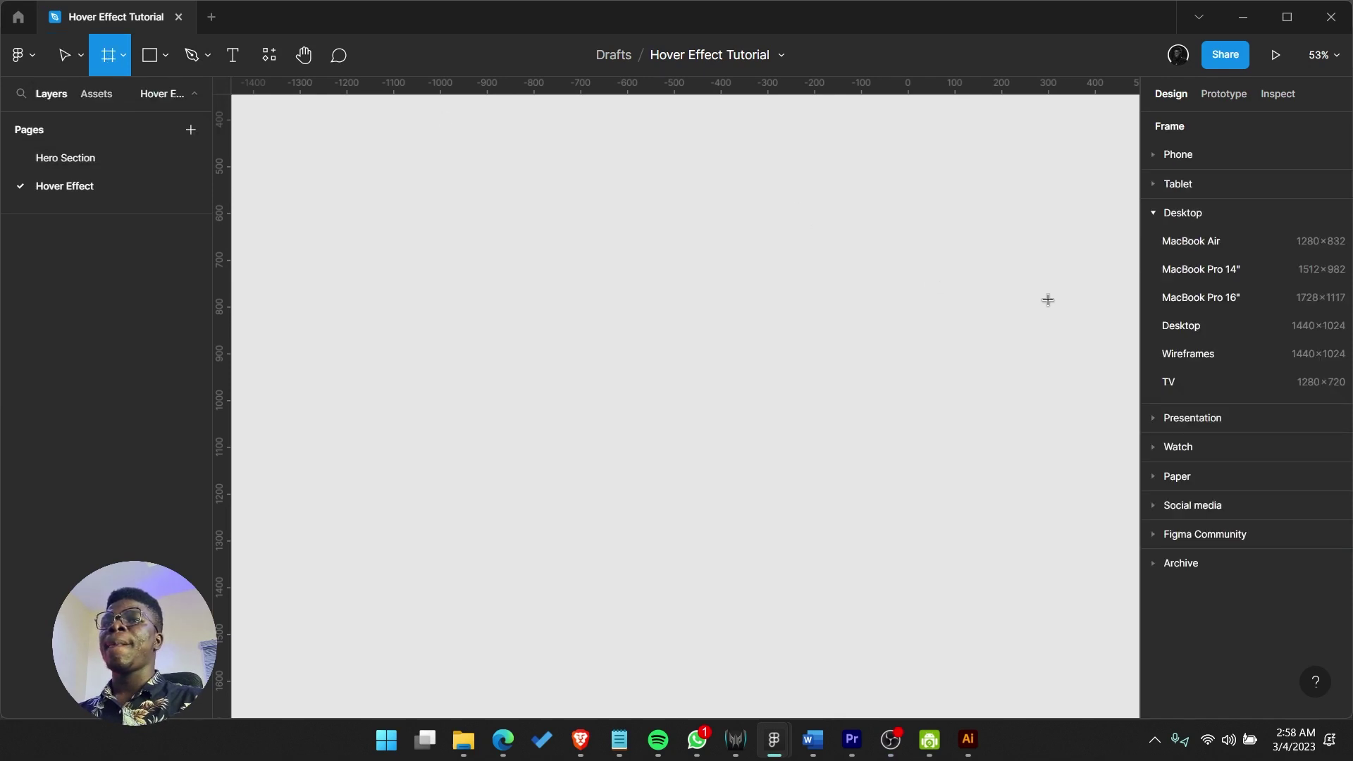
click(1203, 325)
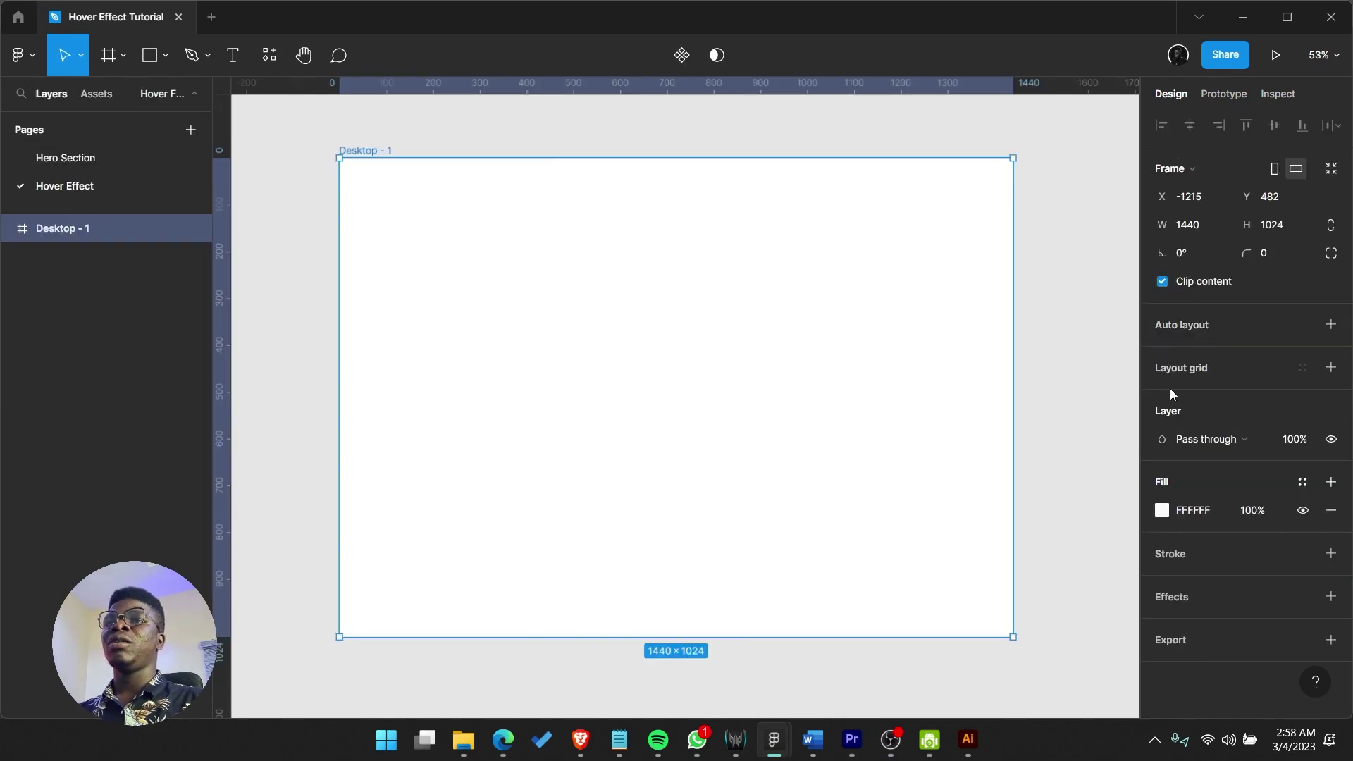
- Set the desktop frame's solid fill to the near-black colour 0E0E0E
click(1165, 513)
drag(1006, 384, 848, 491)
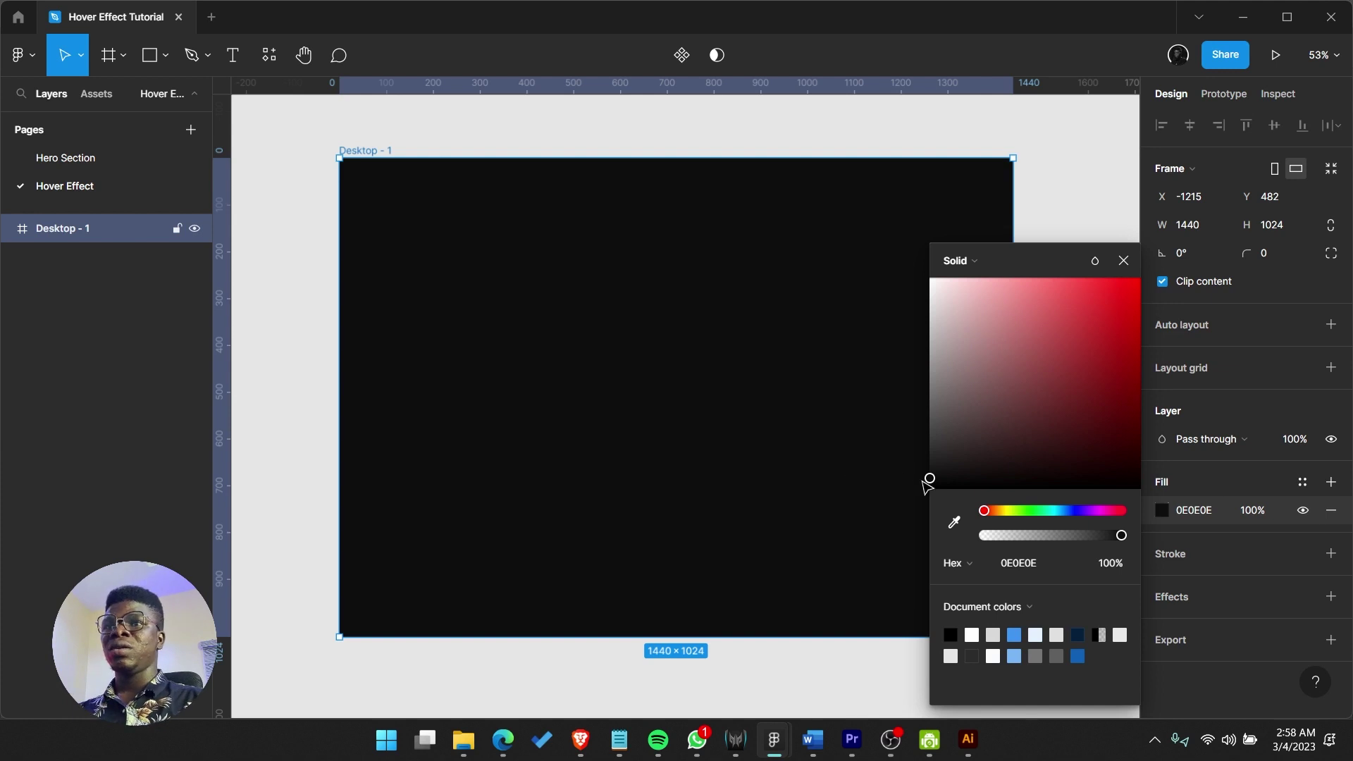
drag(929, 479, 927, 483)
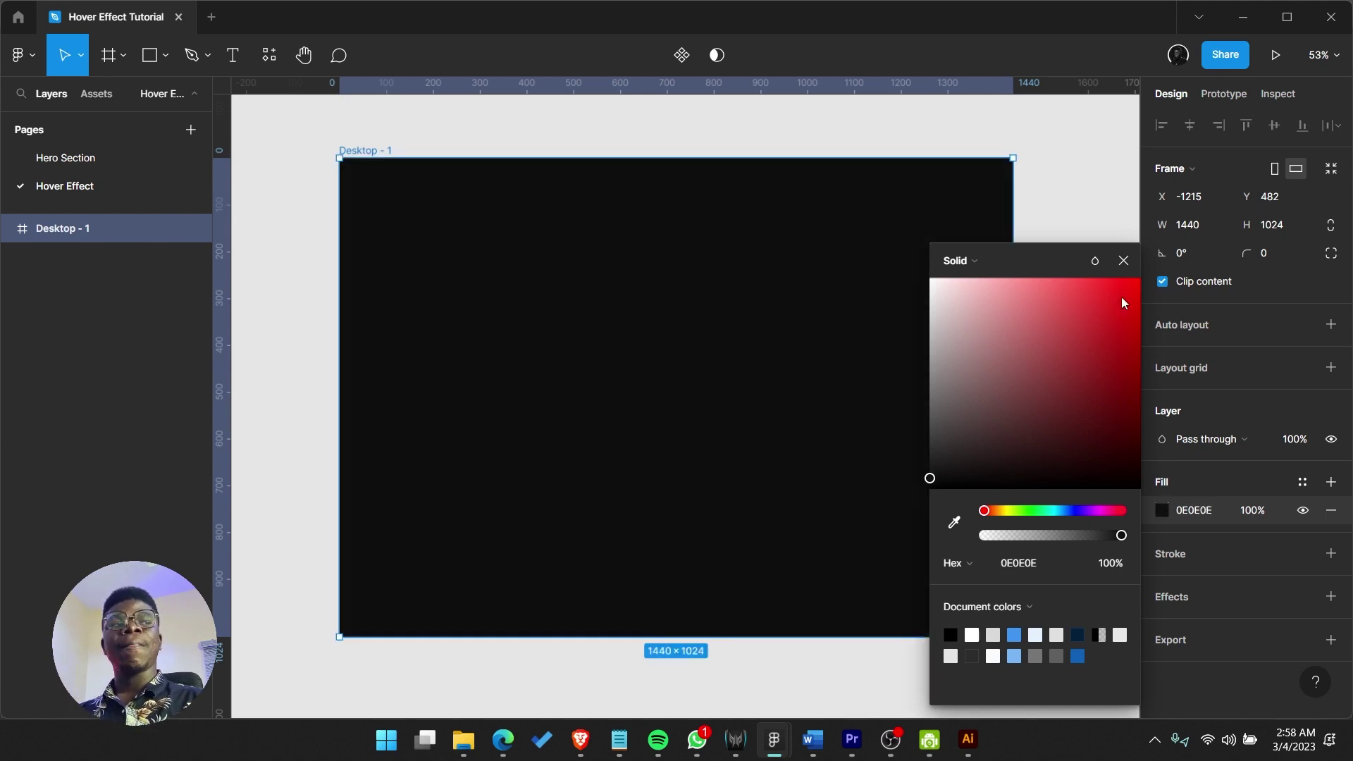
click(1123, 260)
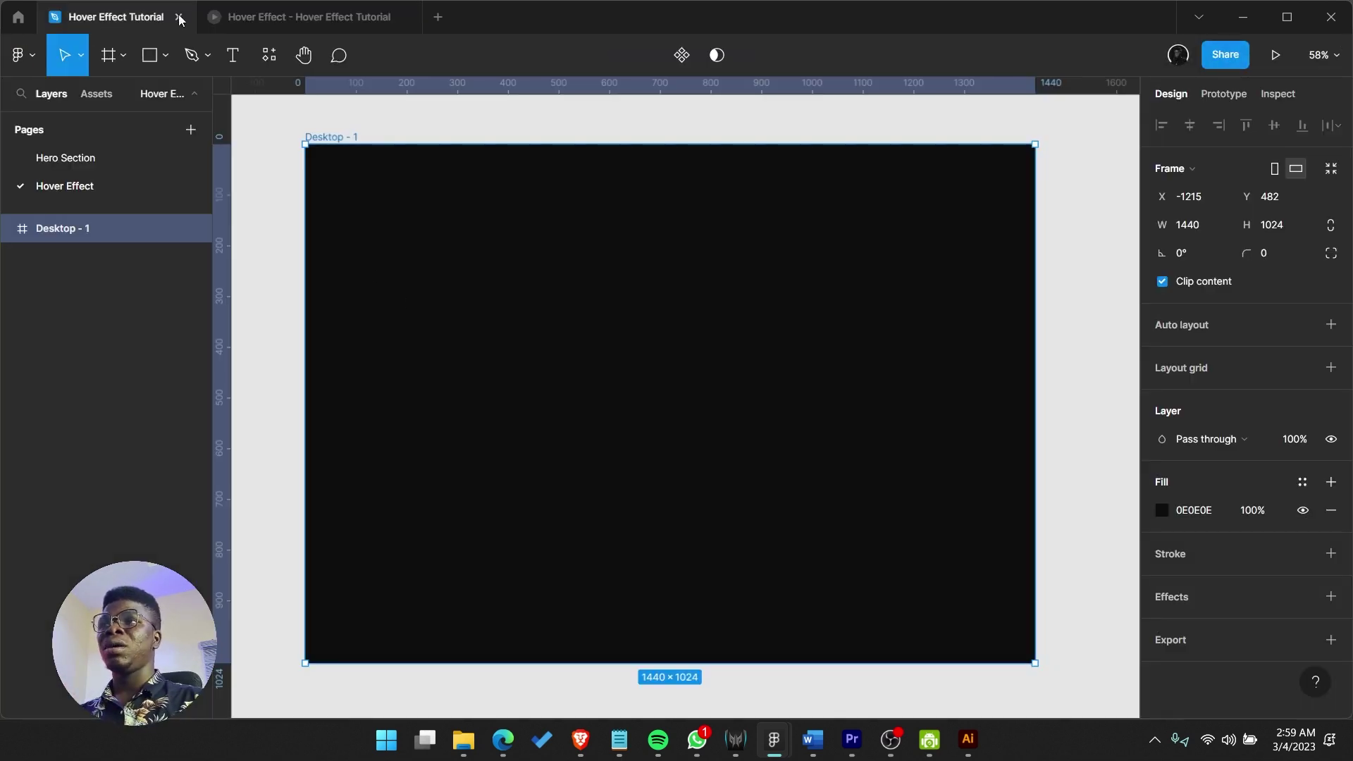
- Review the device presets in the prototype settings, keeping Surface Pro 8, and glance at the open prototype preview
click(1218, 96)
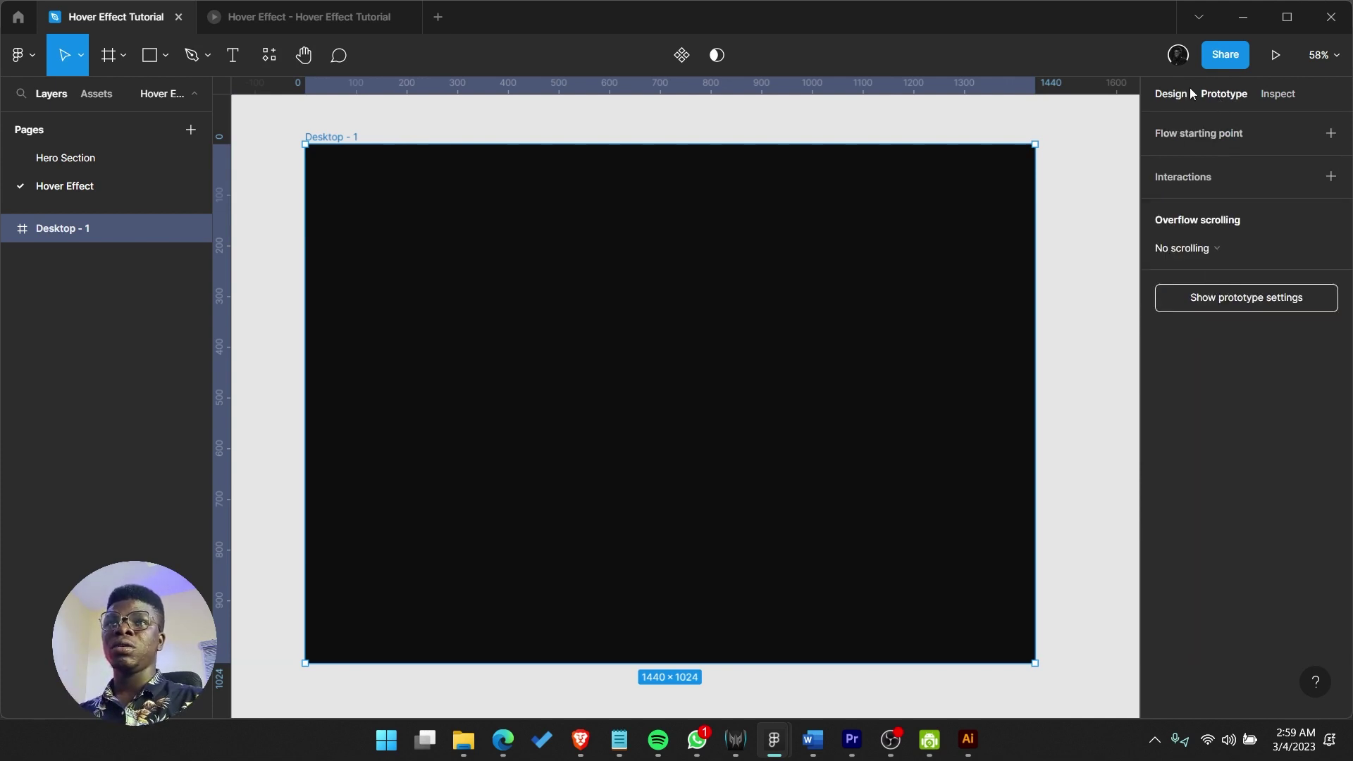
click(1241, 304)
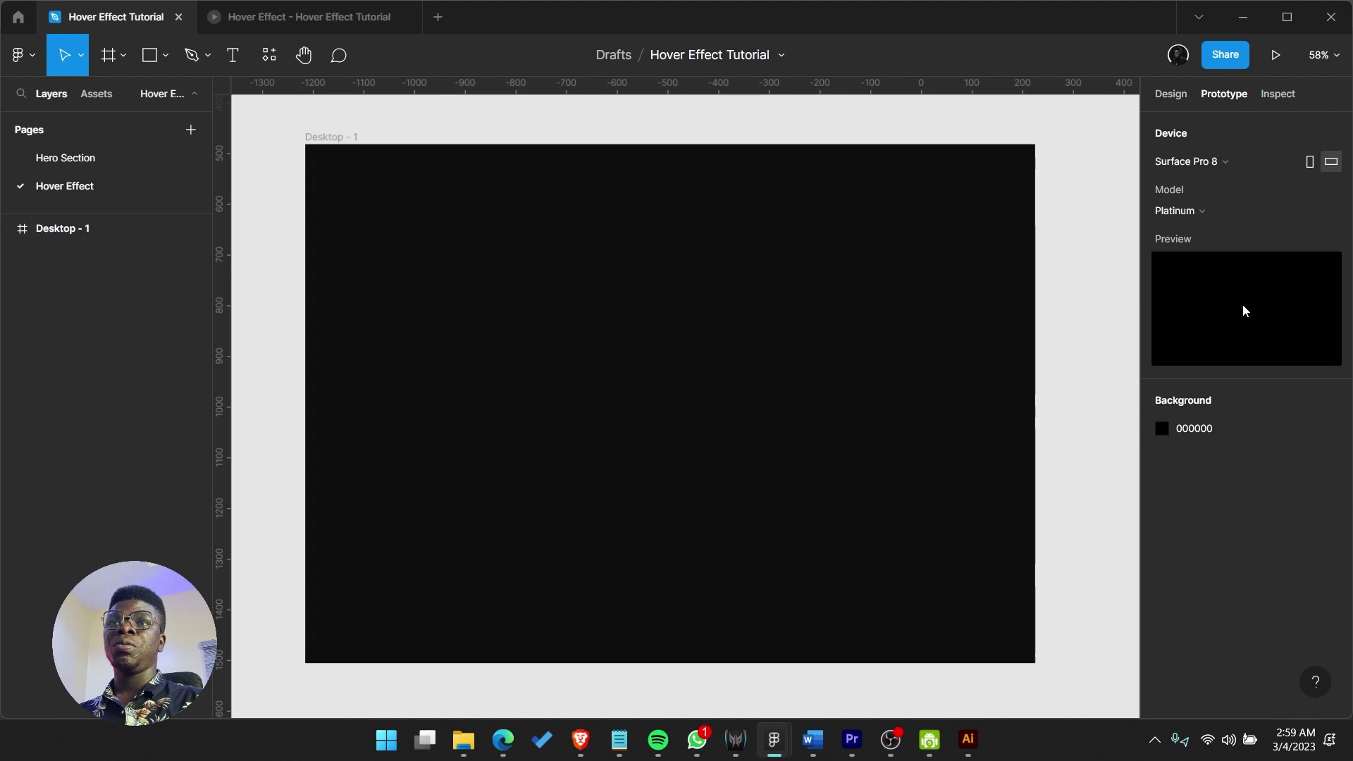
click(1219, 164)
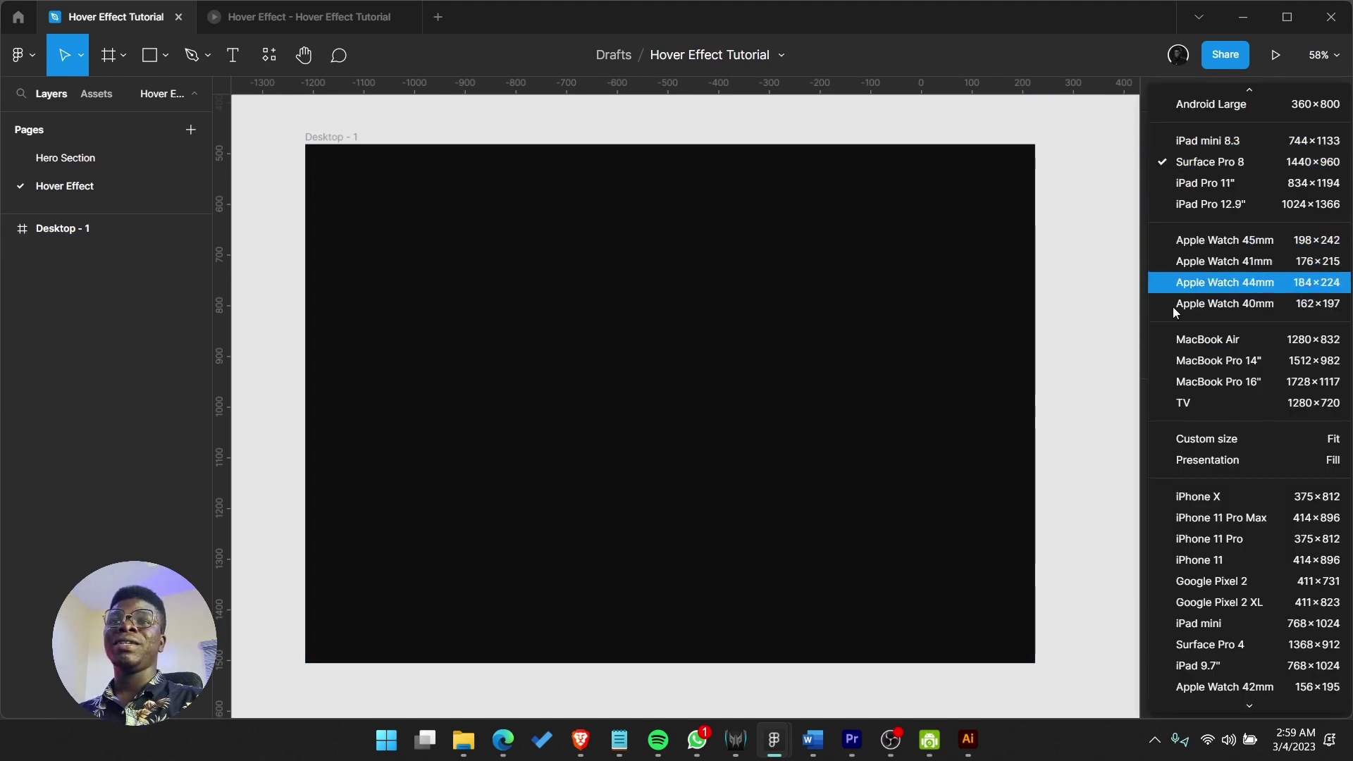
scroll(1247, 578, down, 1)
scroll(1212, 564, up, 5)
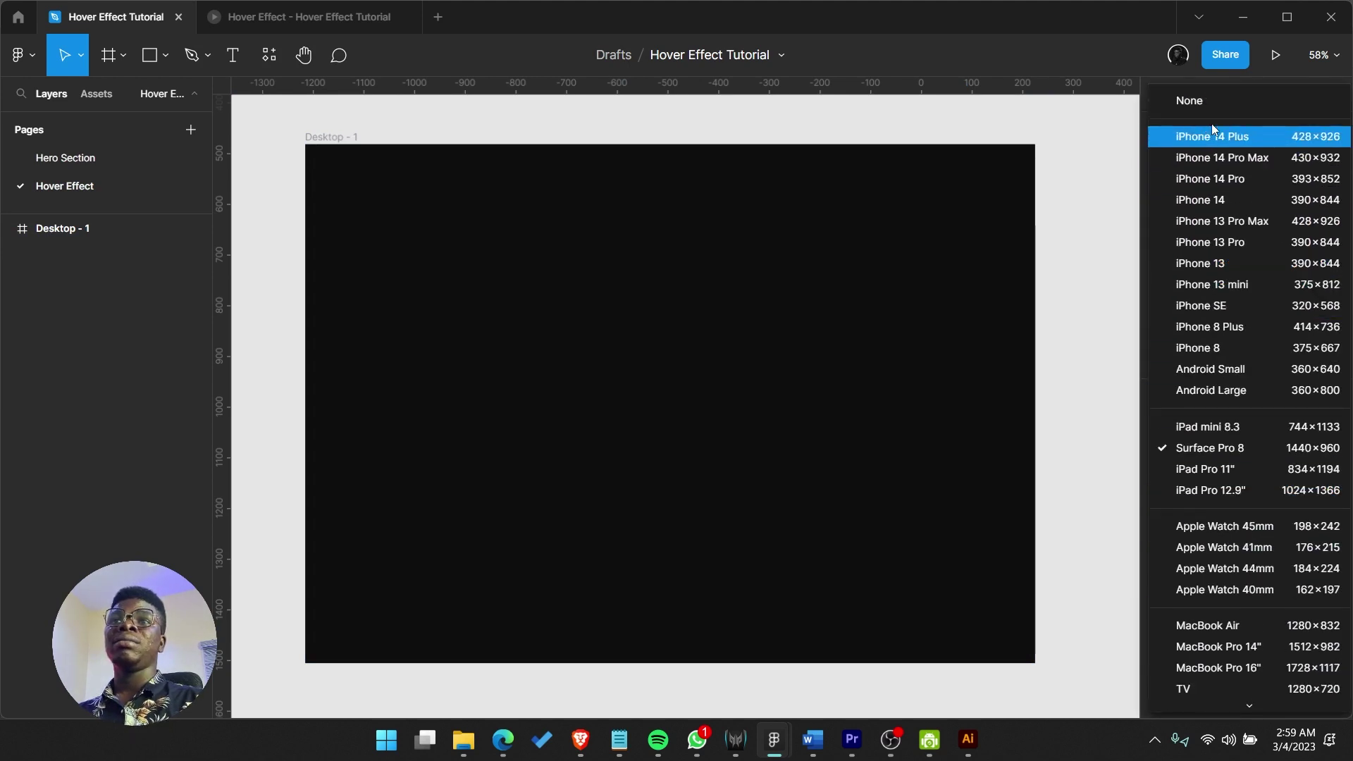
scroll(1222, 282, down, 5)
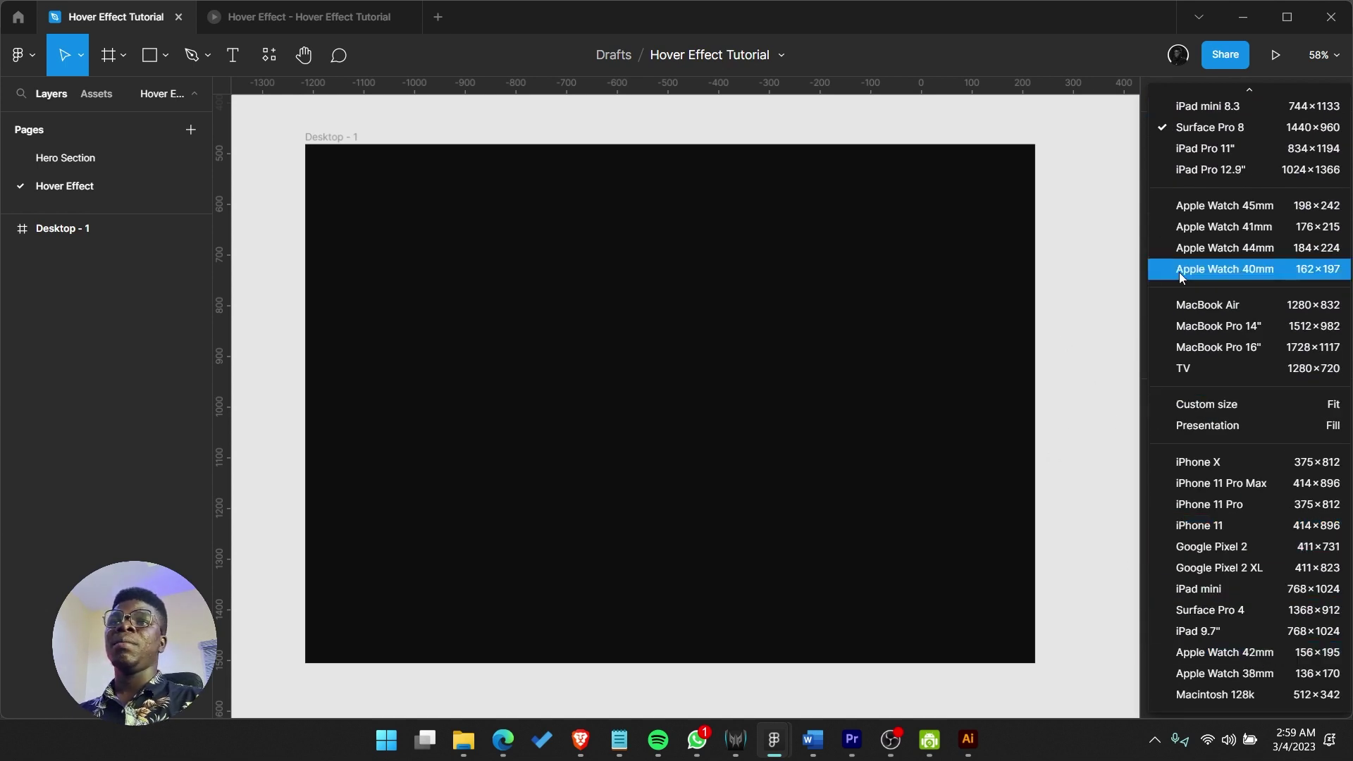
scroll(1191, 296, up, 3)
click(1210, 391)
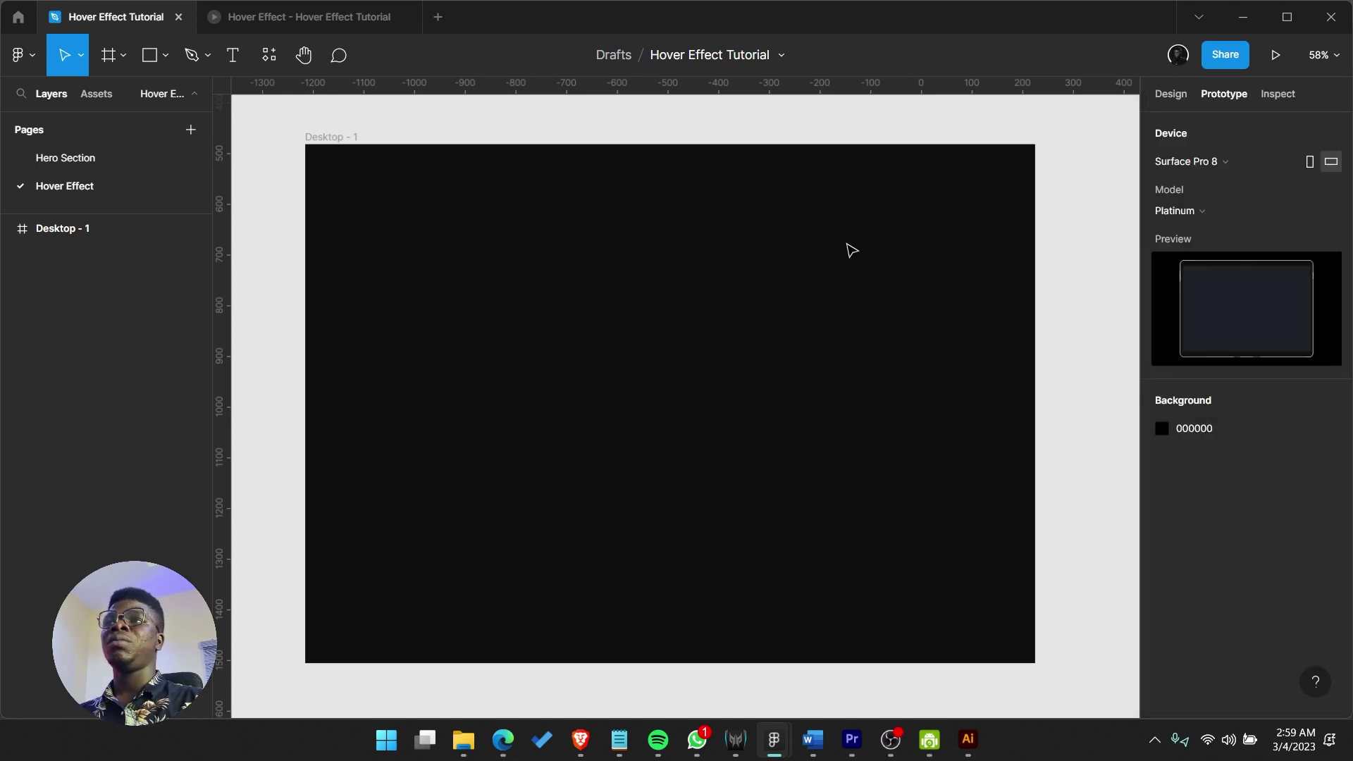
click(301, 17)
click(67, 24)
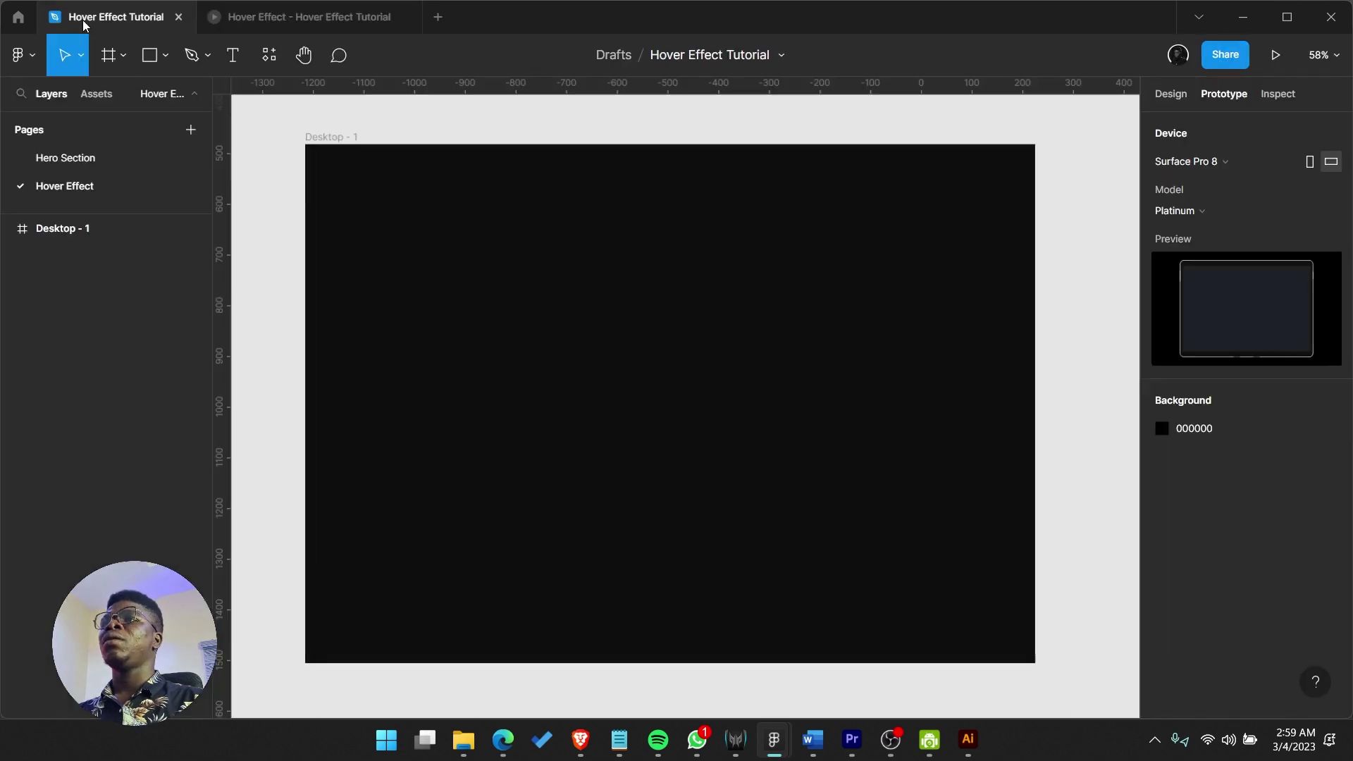
- Rename the desktop frame as Home
click(341, 139)
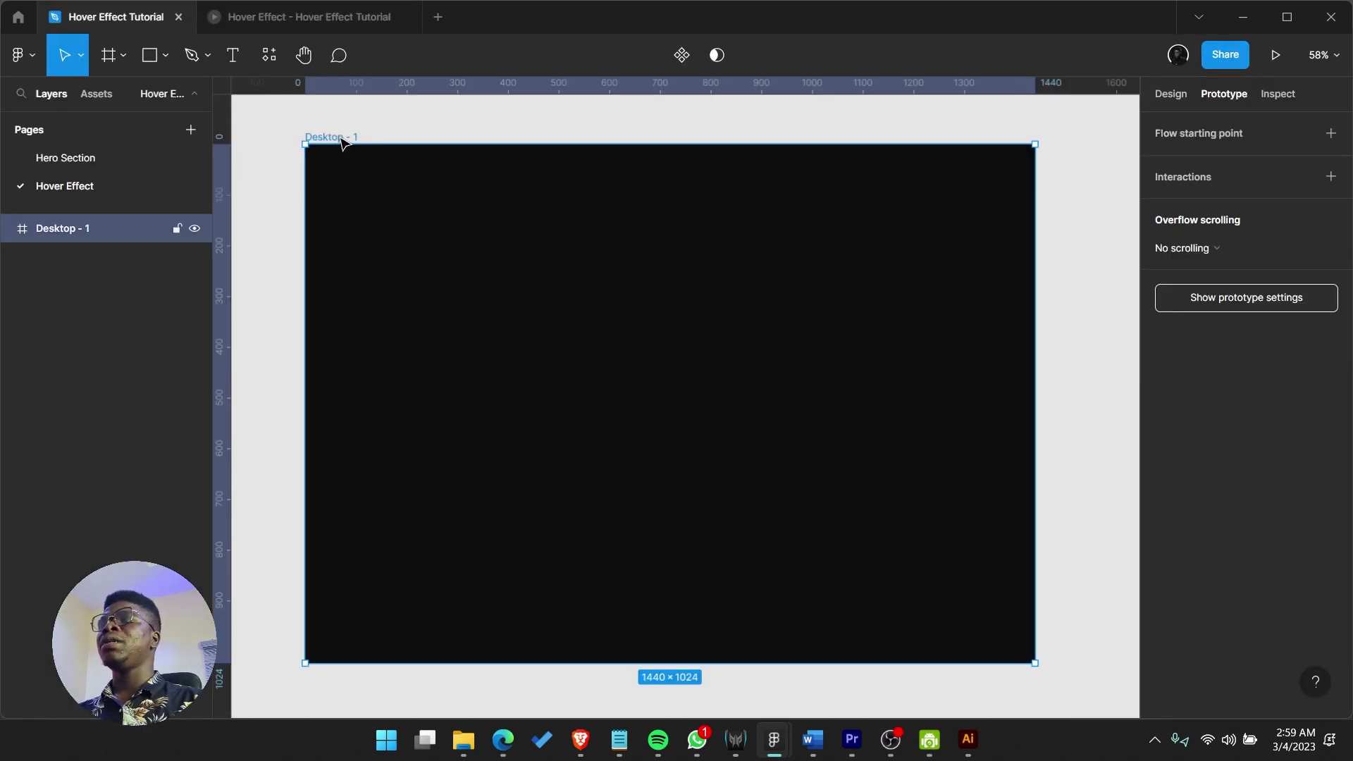
double_click(341, 138)
text(Home)
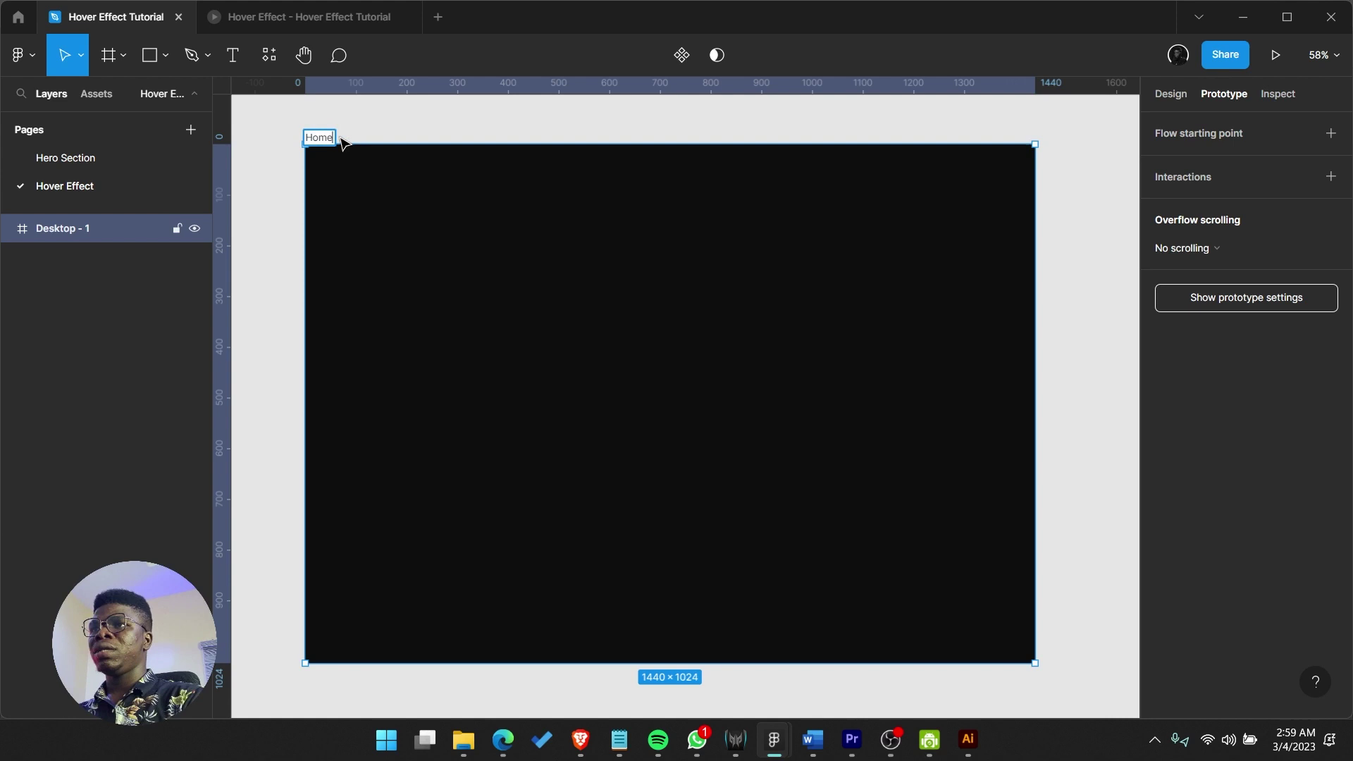
key(Return)
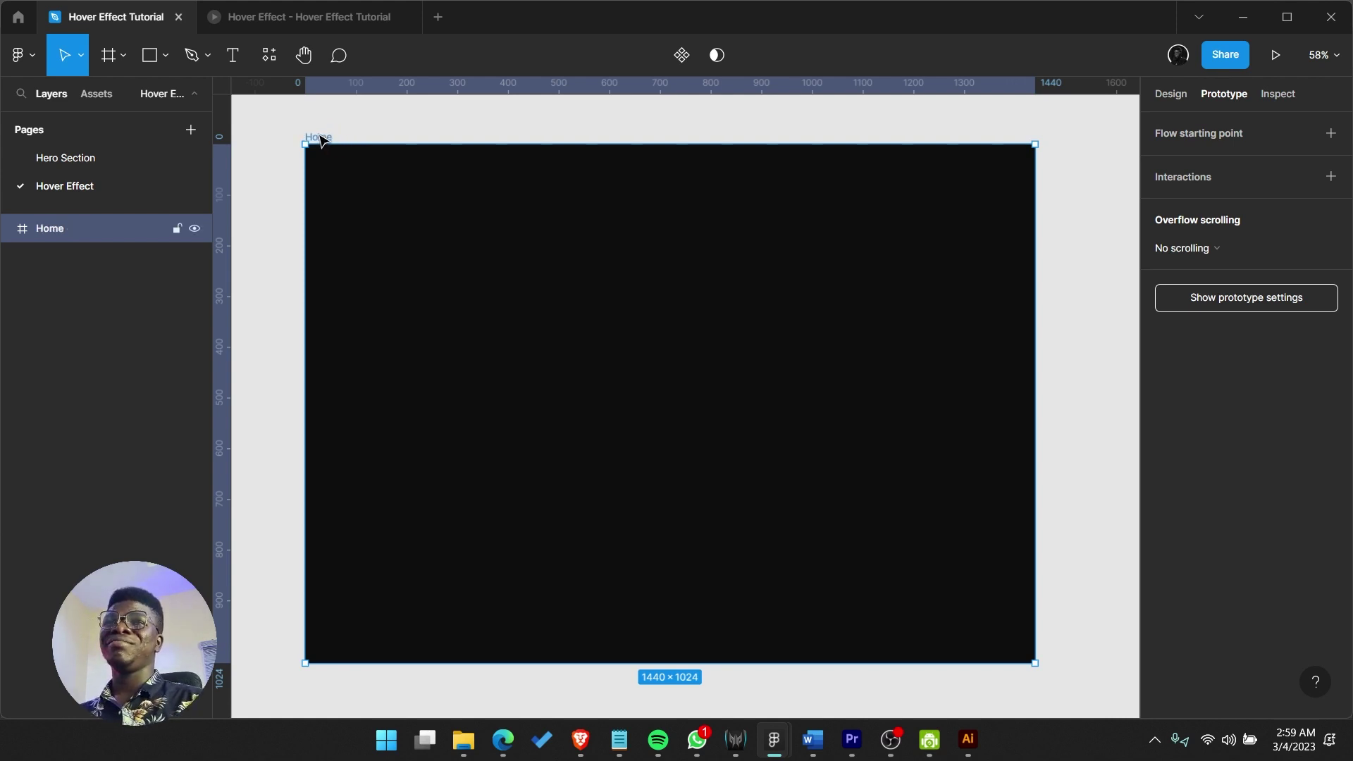
- Draw a circle about 329×329 in the Home frame and move it to about X 171, Y 323
drag(409, 173, 386, 161)
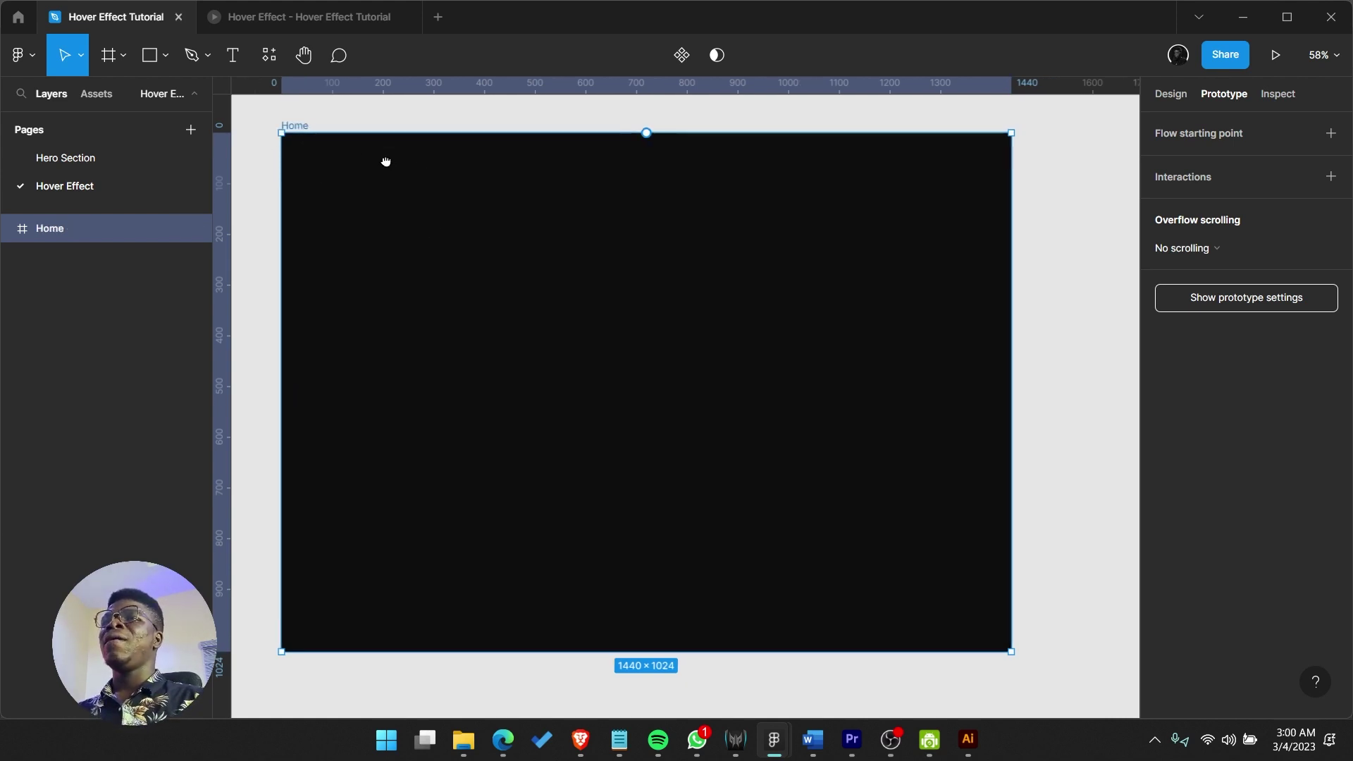
scroll(598, 238, right, 10)
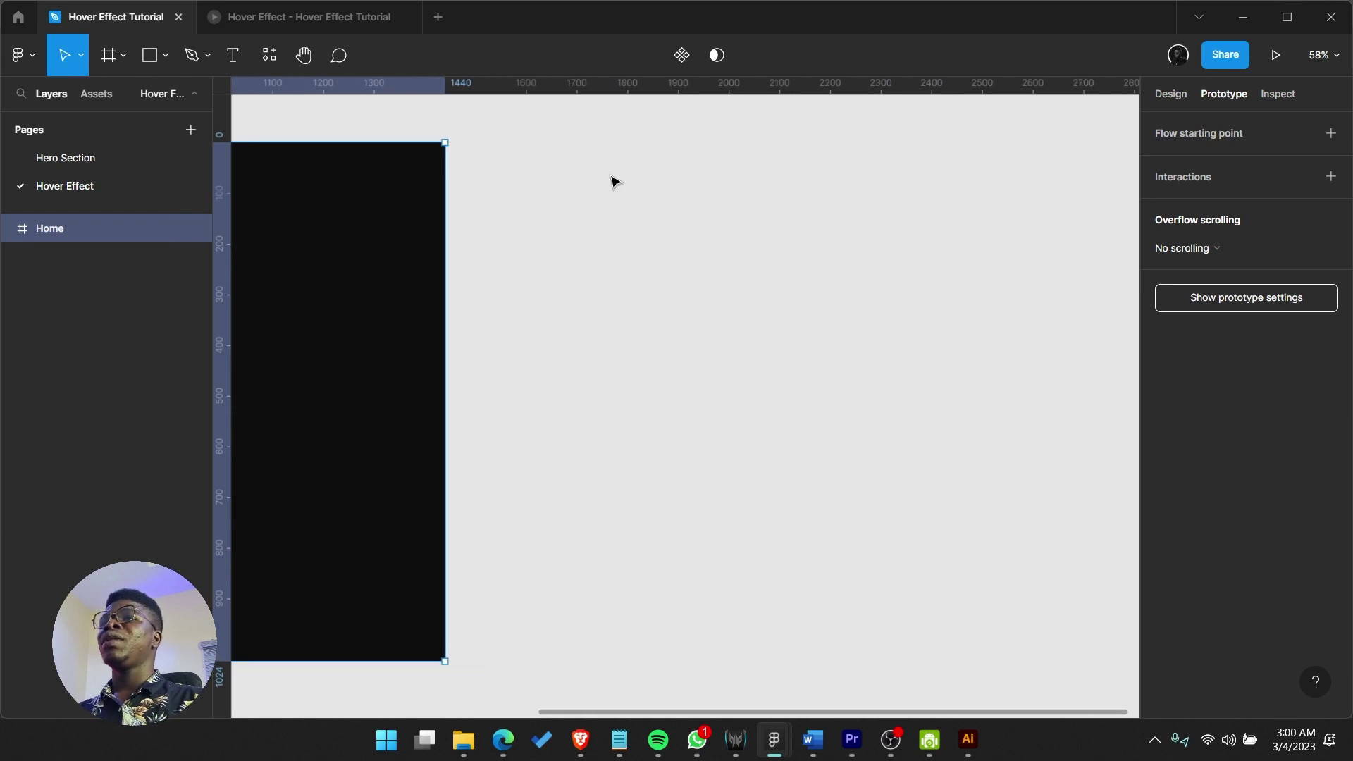
scroll(692, 233, left, 5)
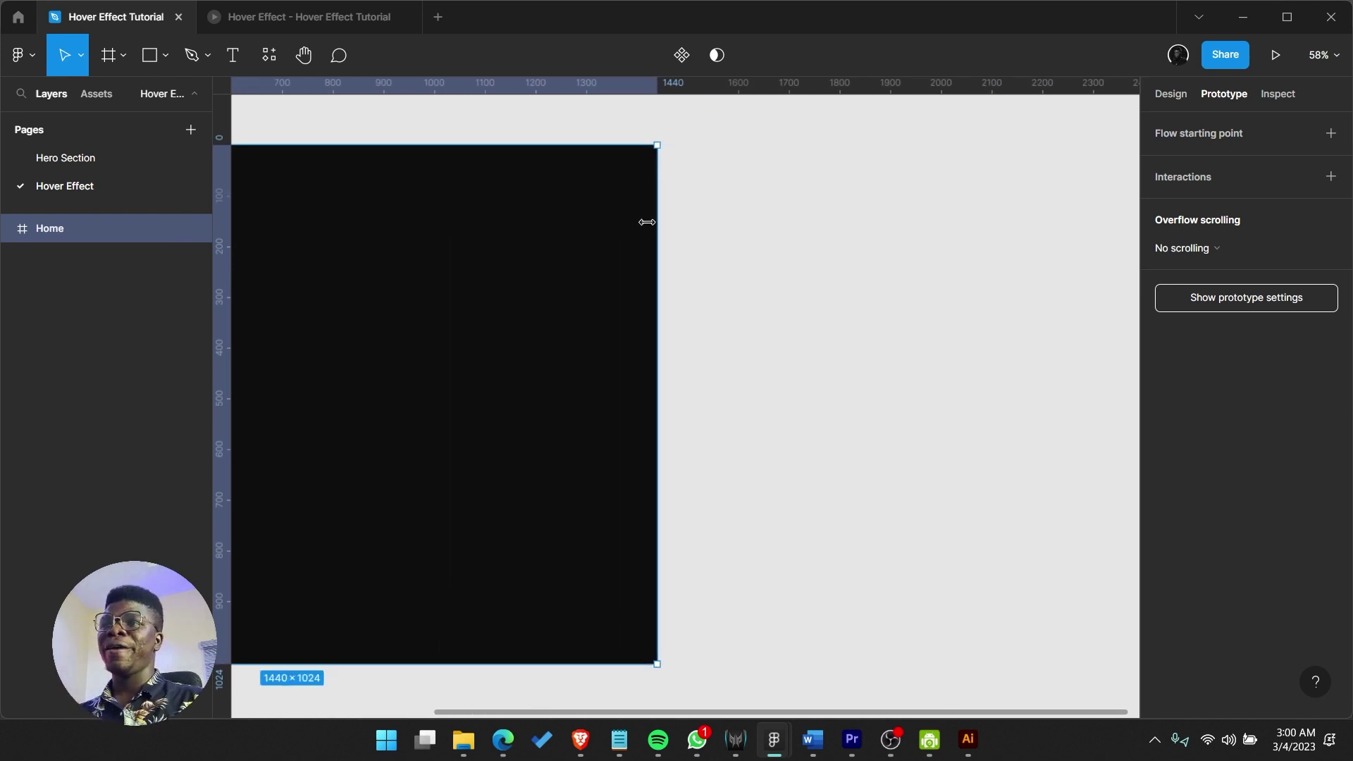
scroll(531, 202, right, 5)
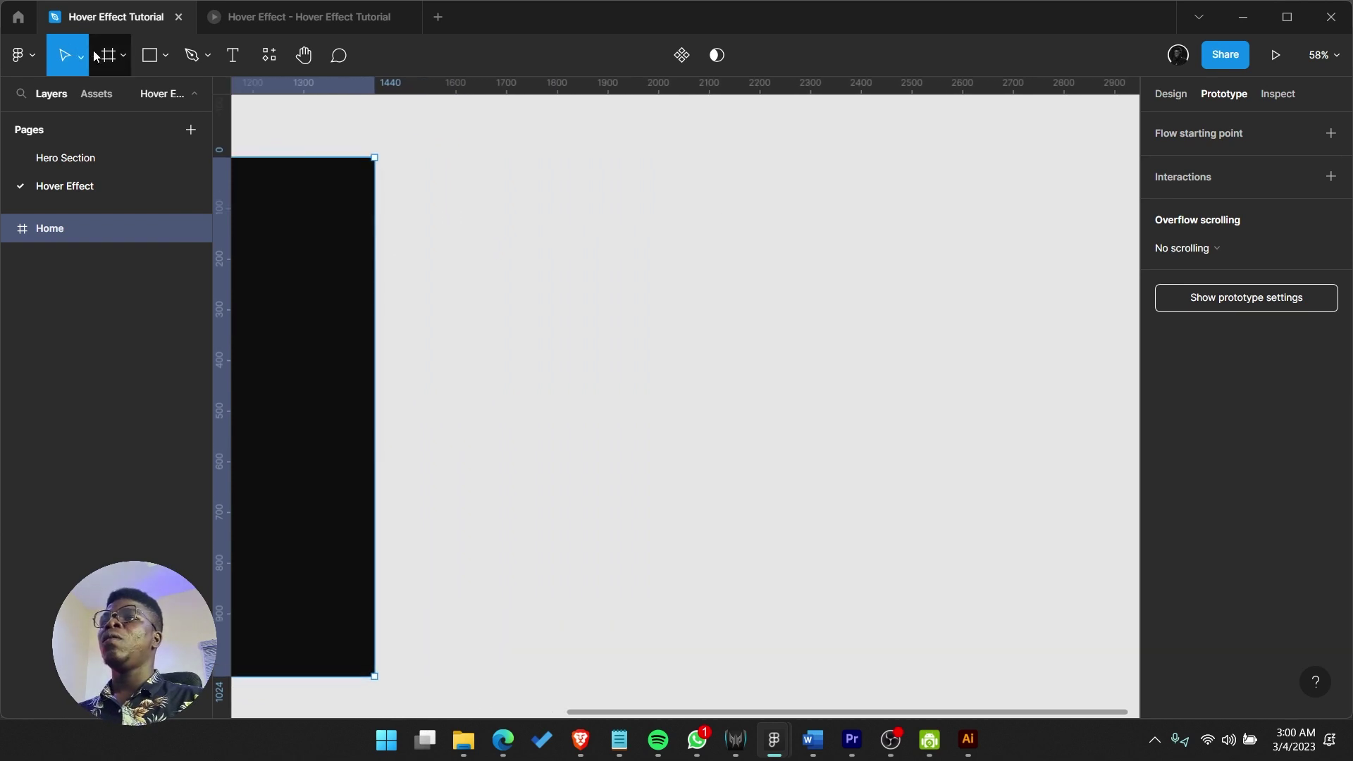
click(163, 58)
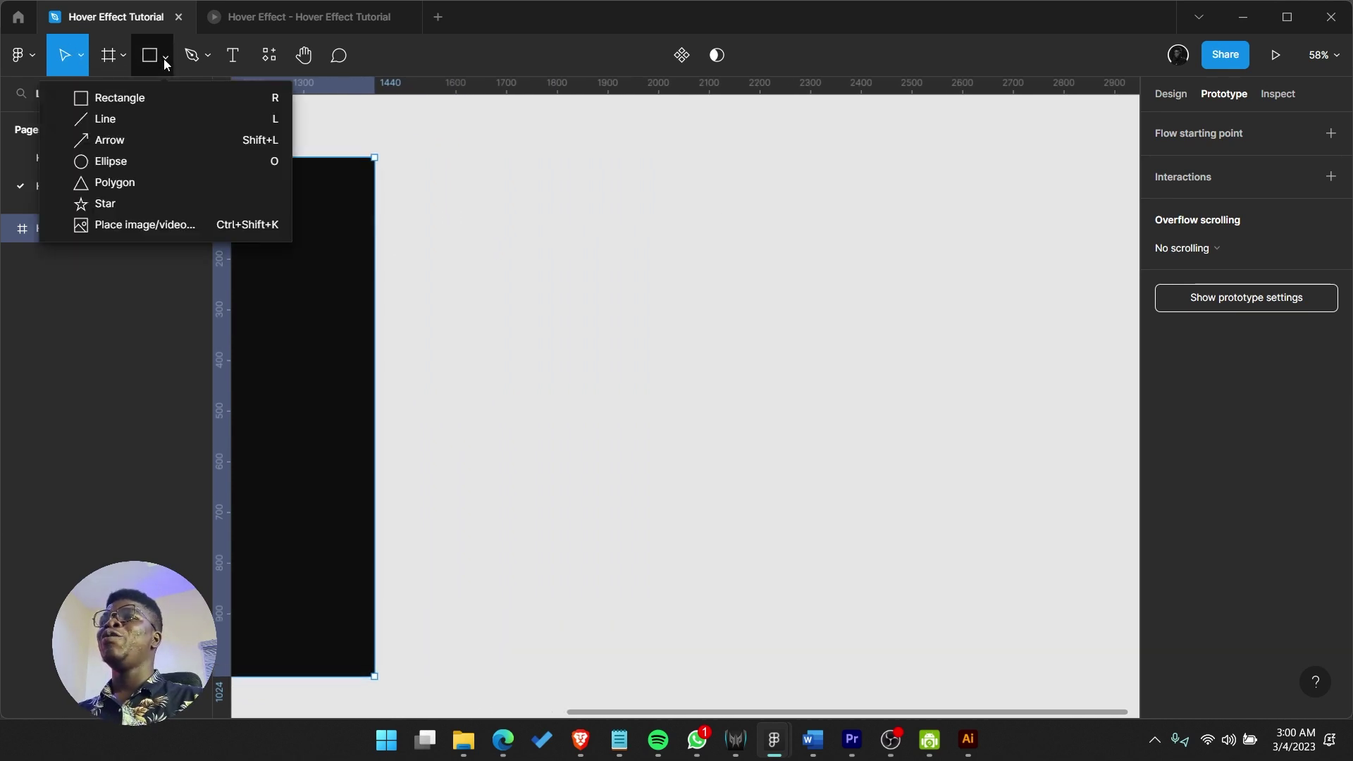
click(133, 162)
scroll(520, 302, left, 10)
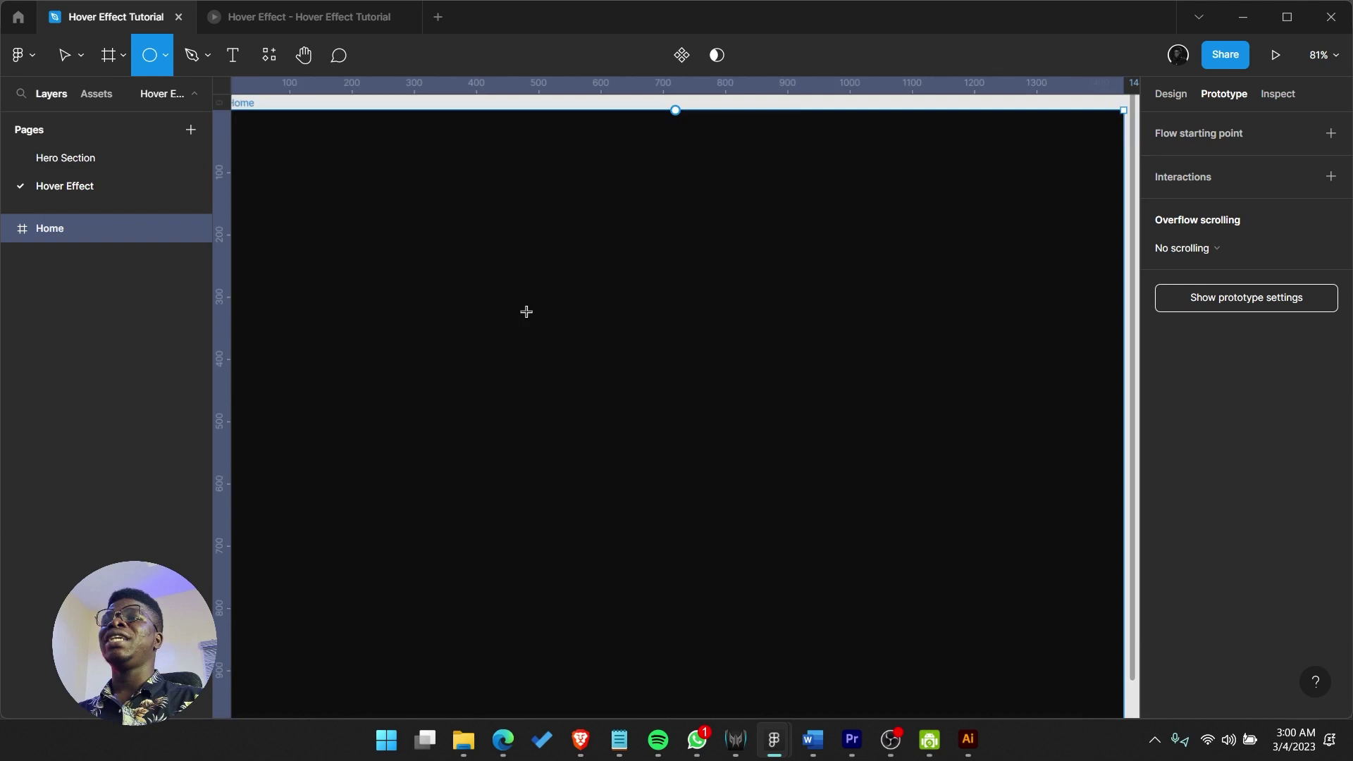
scroll(523, 310, up, 1)
drag(370, 212, 551, 349)
drag(478, 311, 461, 384)
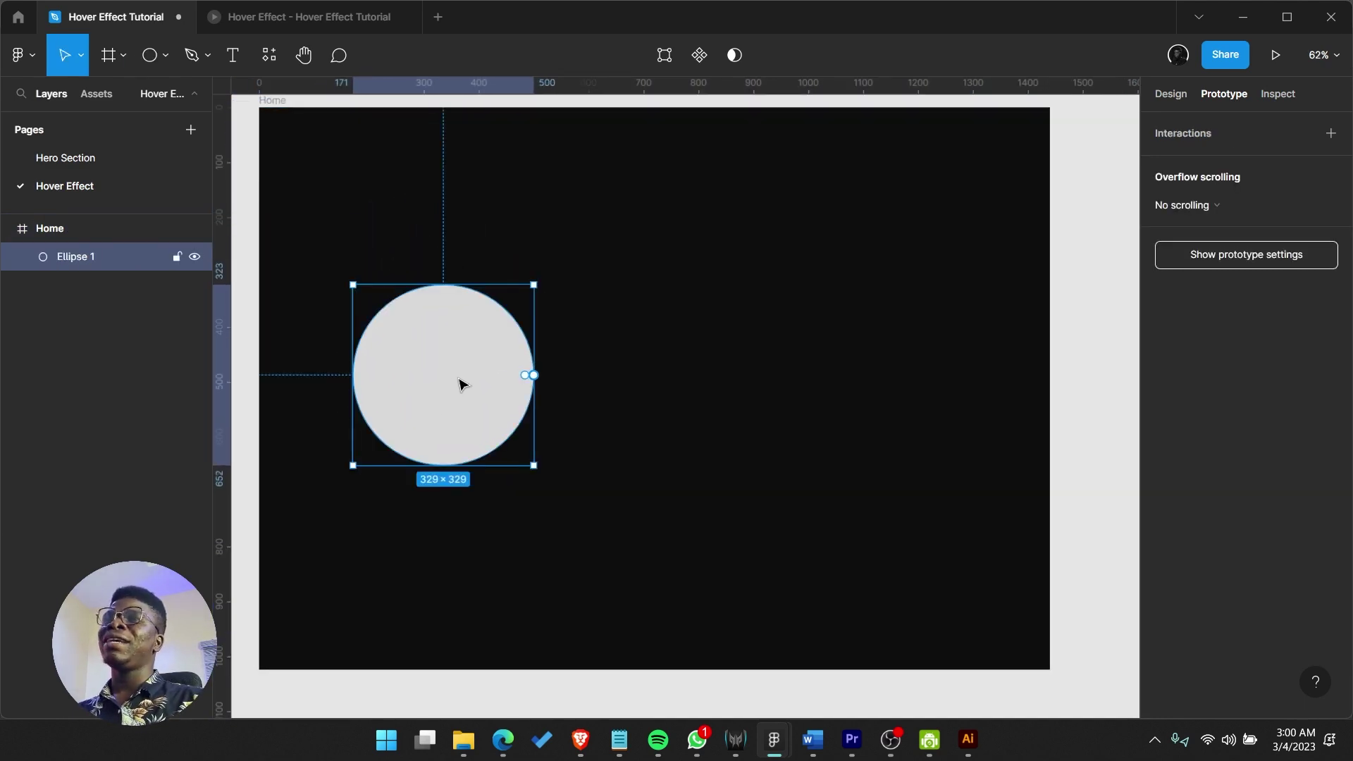
- Change the circle's fill from solid to an angular gradient
click(1171, 97)
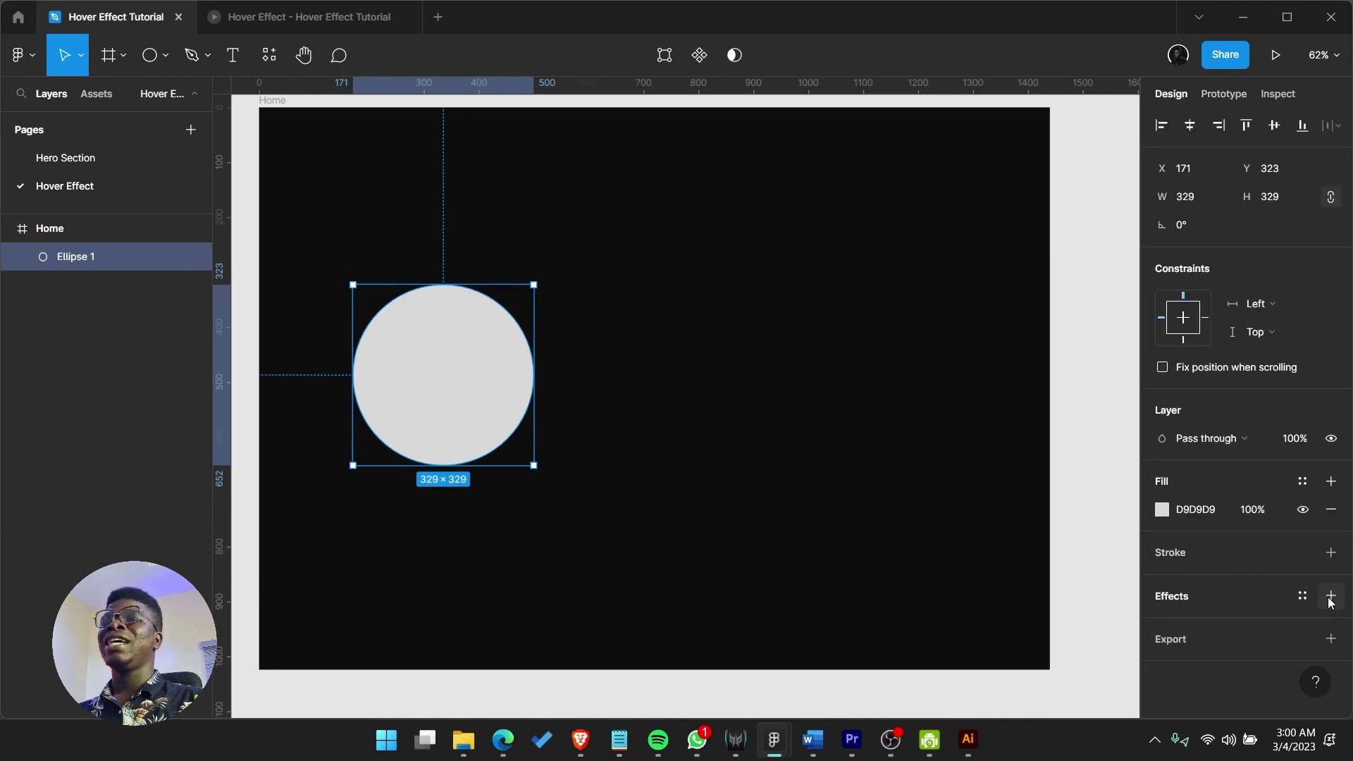
click(1164, 512)
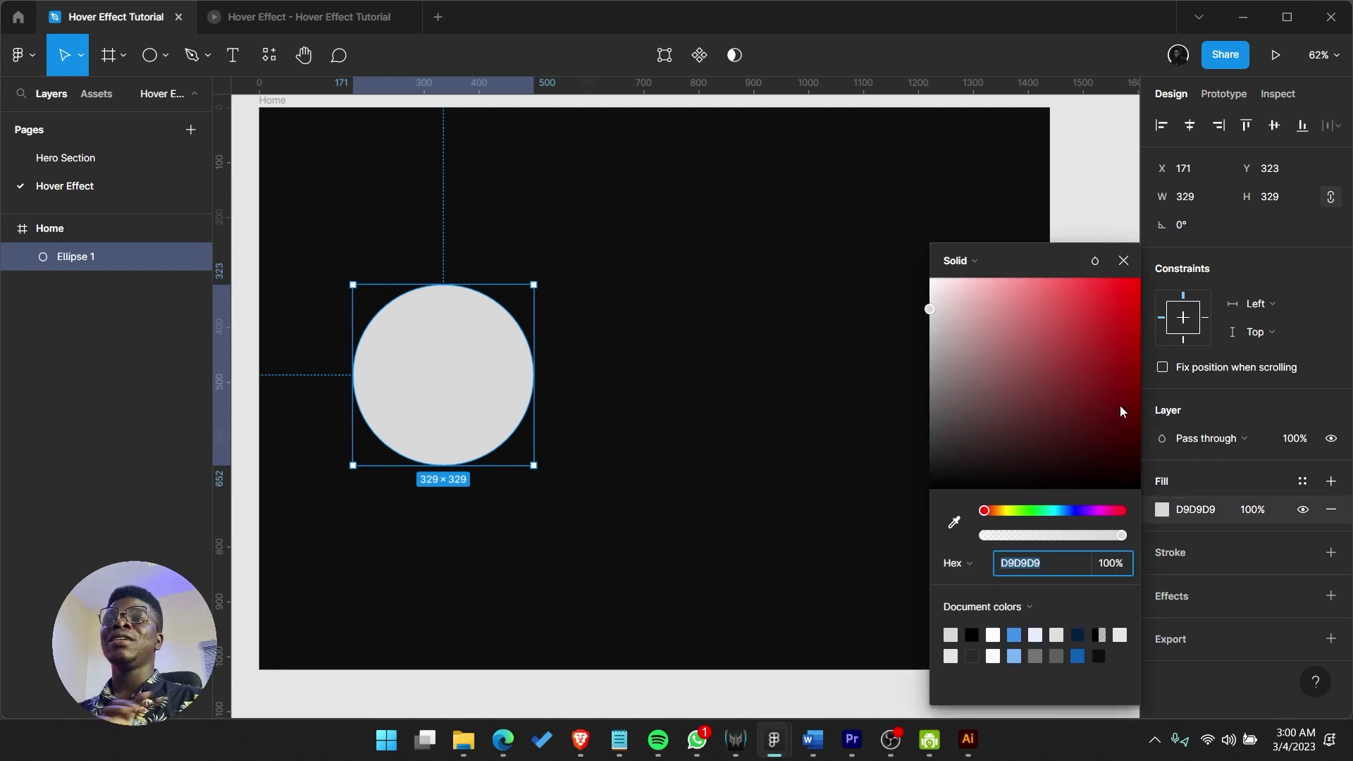
click(959, 260)
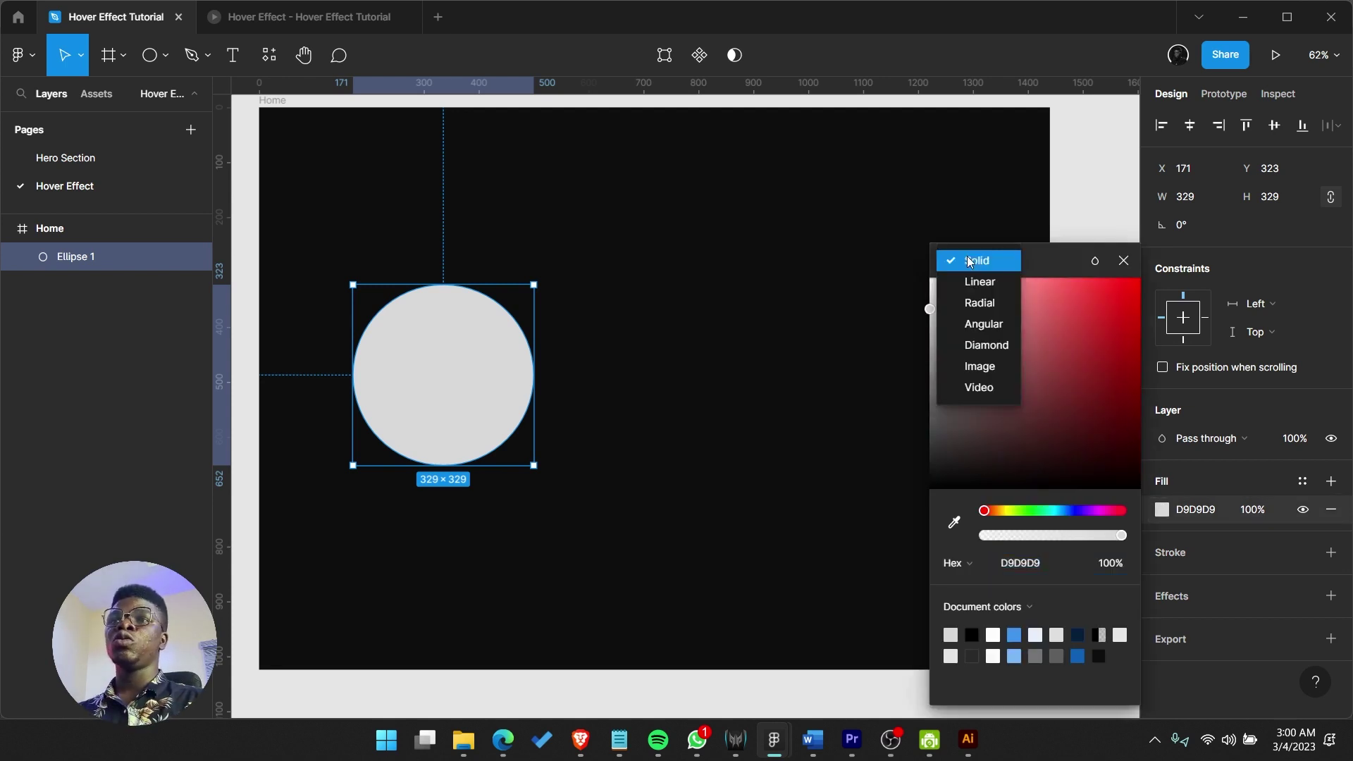
click(1008, 325)
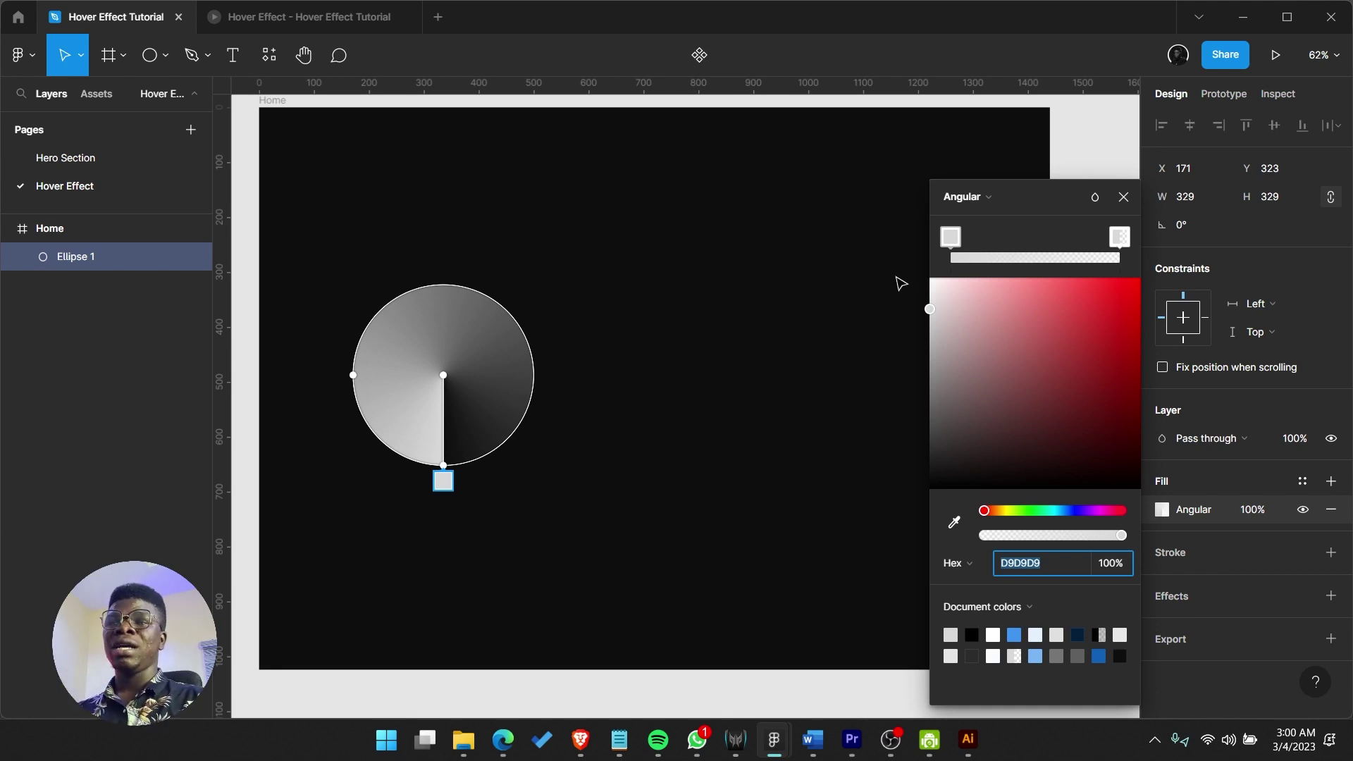
click(1028, 243)
mouse_move(1026, 243)
mouse_down()
mouse_move(1118, 242)
mouse_move(1030, 243)
mouse_up()
click(1050, 243)
key(ctrl+z)
key(ctrl+z)
key(ctrl+z)
key(ctrl+z)
key(ctrl+z)
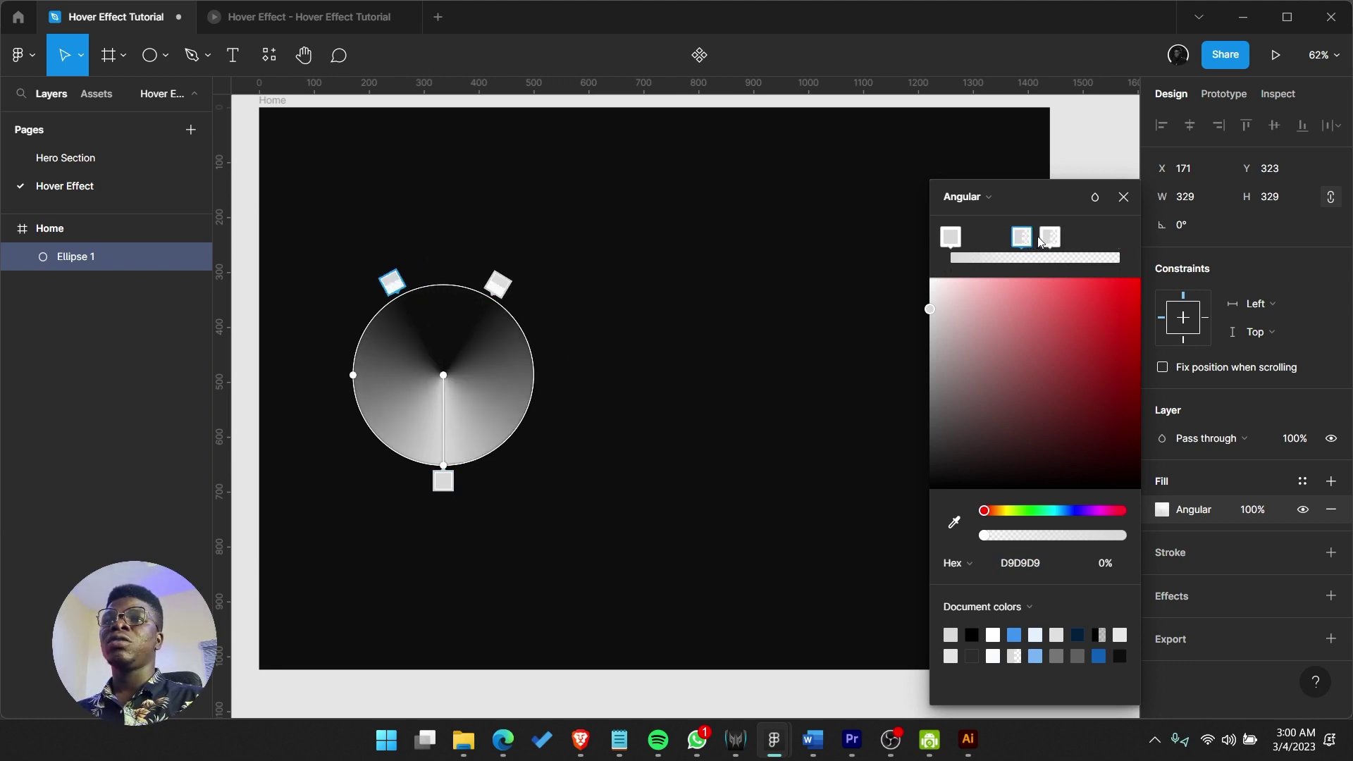
click(1032, 242)
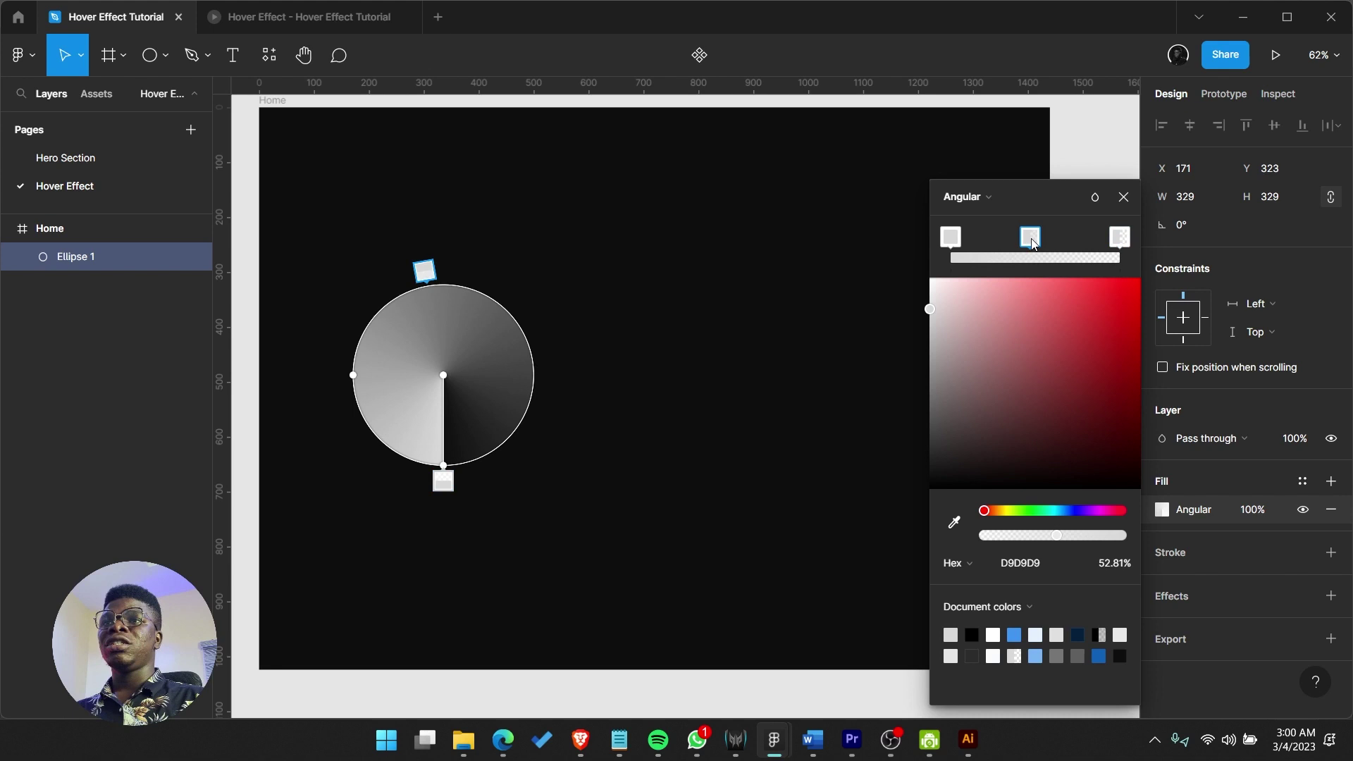
key(ctrl+z)
- Add a colour stop at the middle of the circle's angular gradient, coloured 292929 at 100% opacity
click(1029, 240)
drag(1030, 240, 1035, 242)
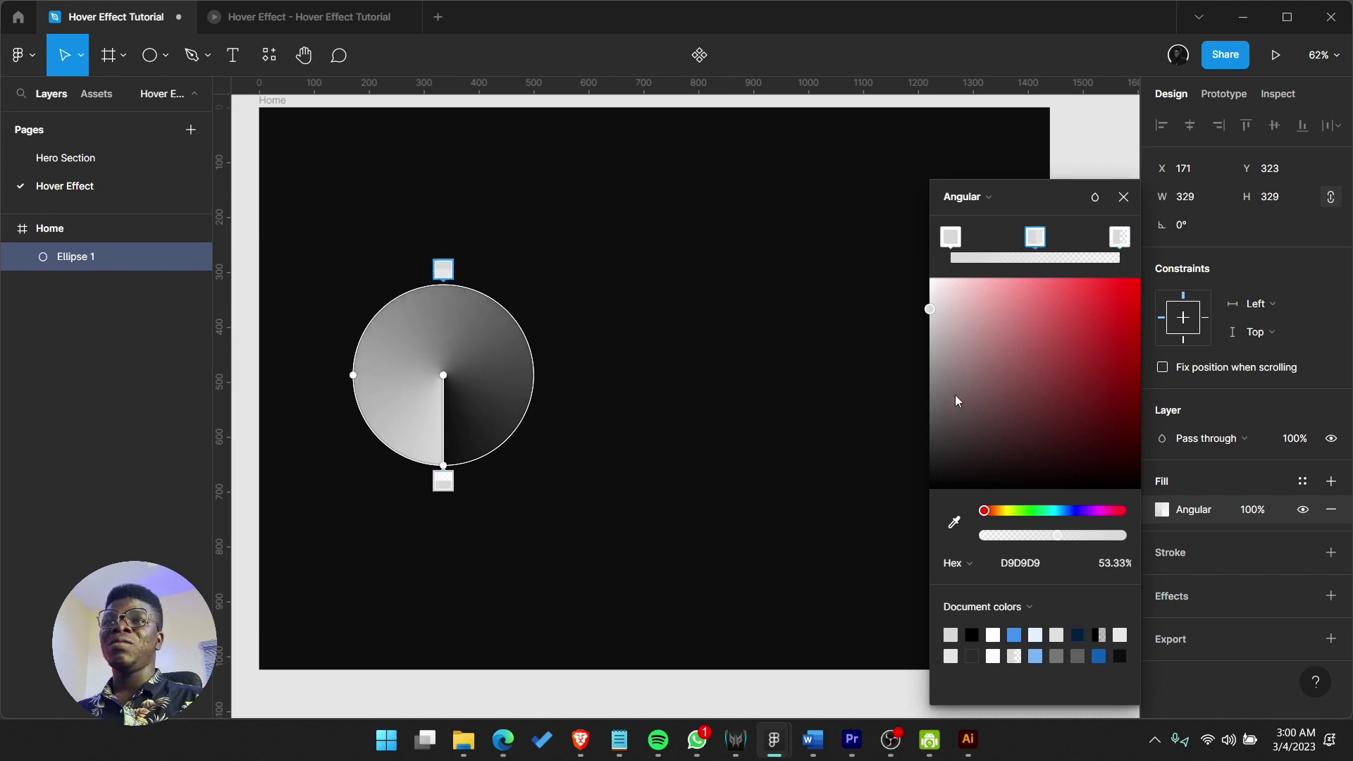
mouse_move(957, 398)
mouse_down()
mouse_move(897, 462)
mouse_move(905, 471)
mouse_up()
drag(1057, 535, 1121, 535)
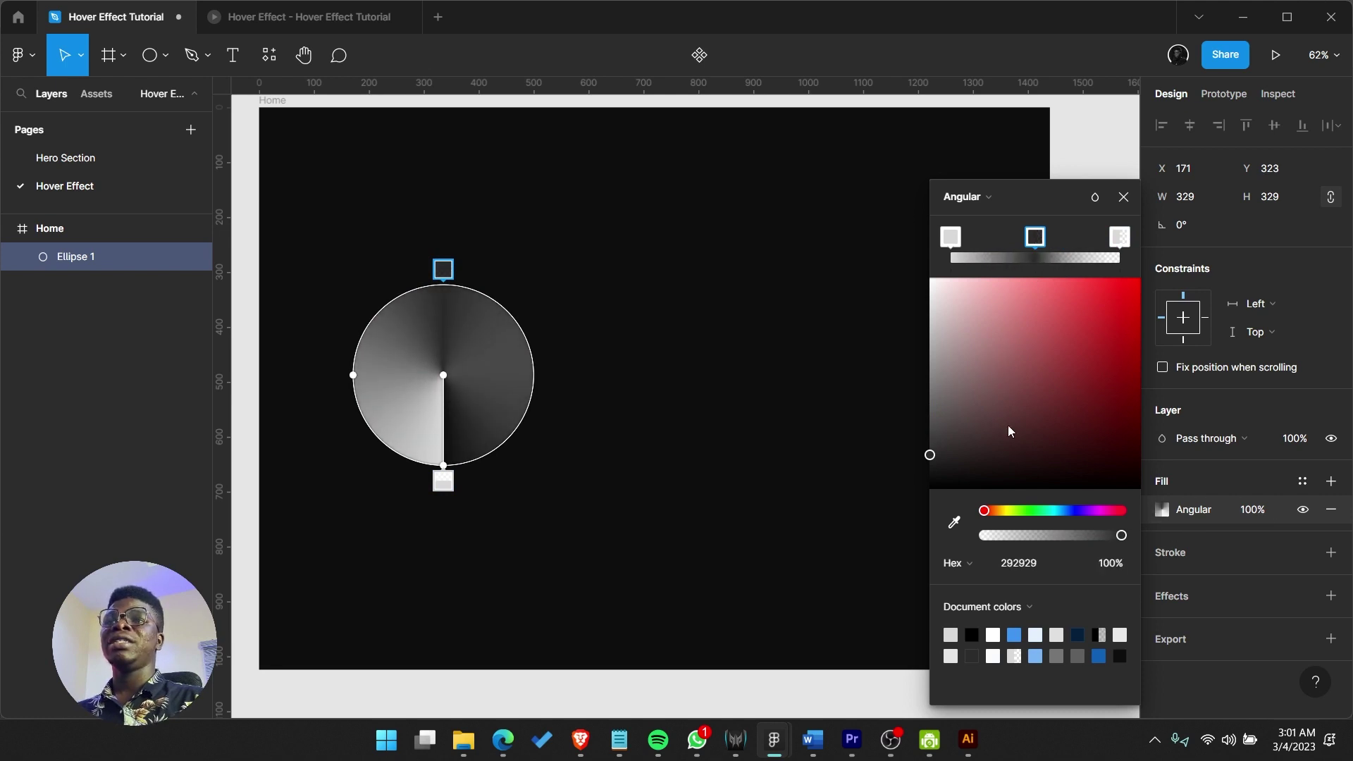
- Raise the gradient's end stop to 100% opacity and nudge the dark middle stop slightly toward the start
click(1112, 238)
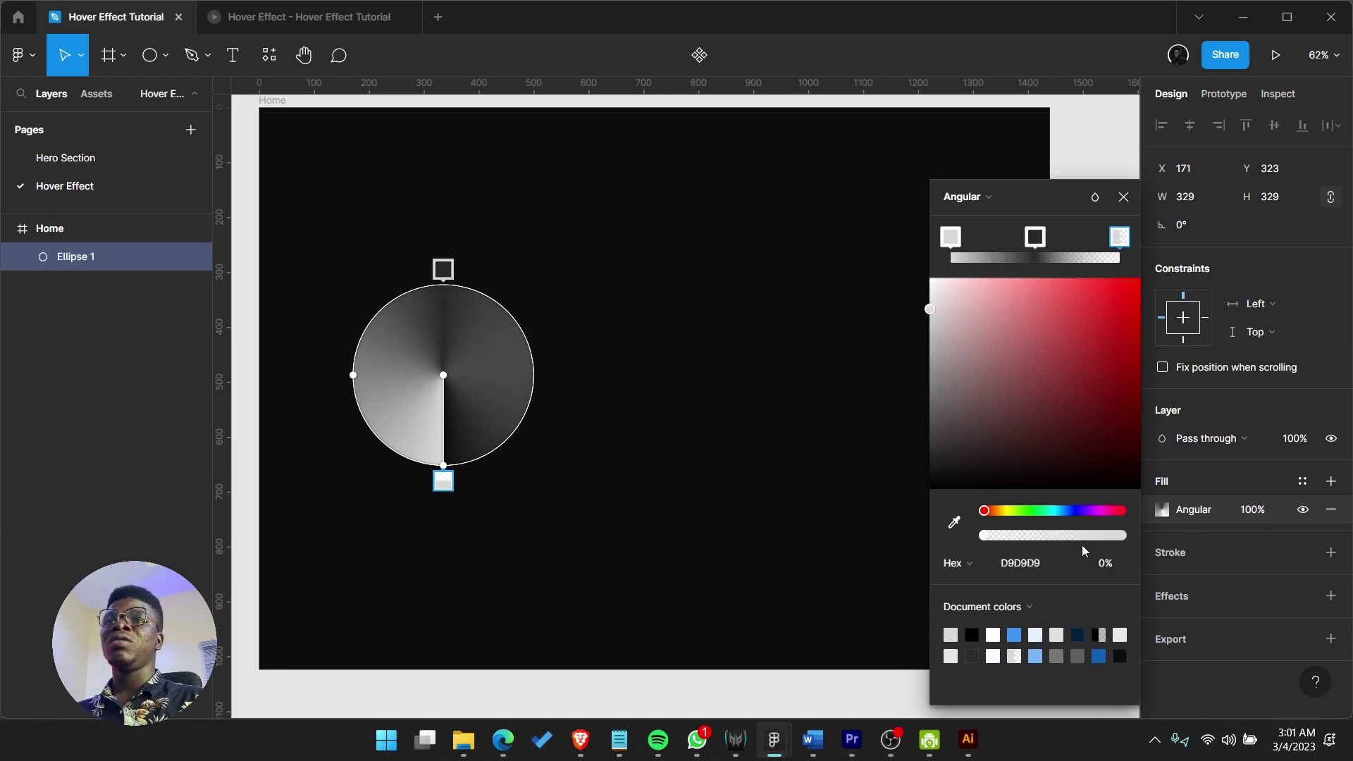
drag(1083, 535, 1156, 536)
click(951, 235)
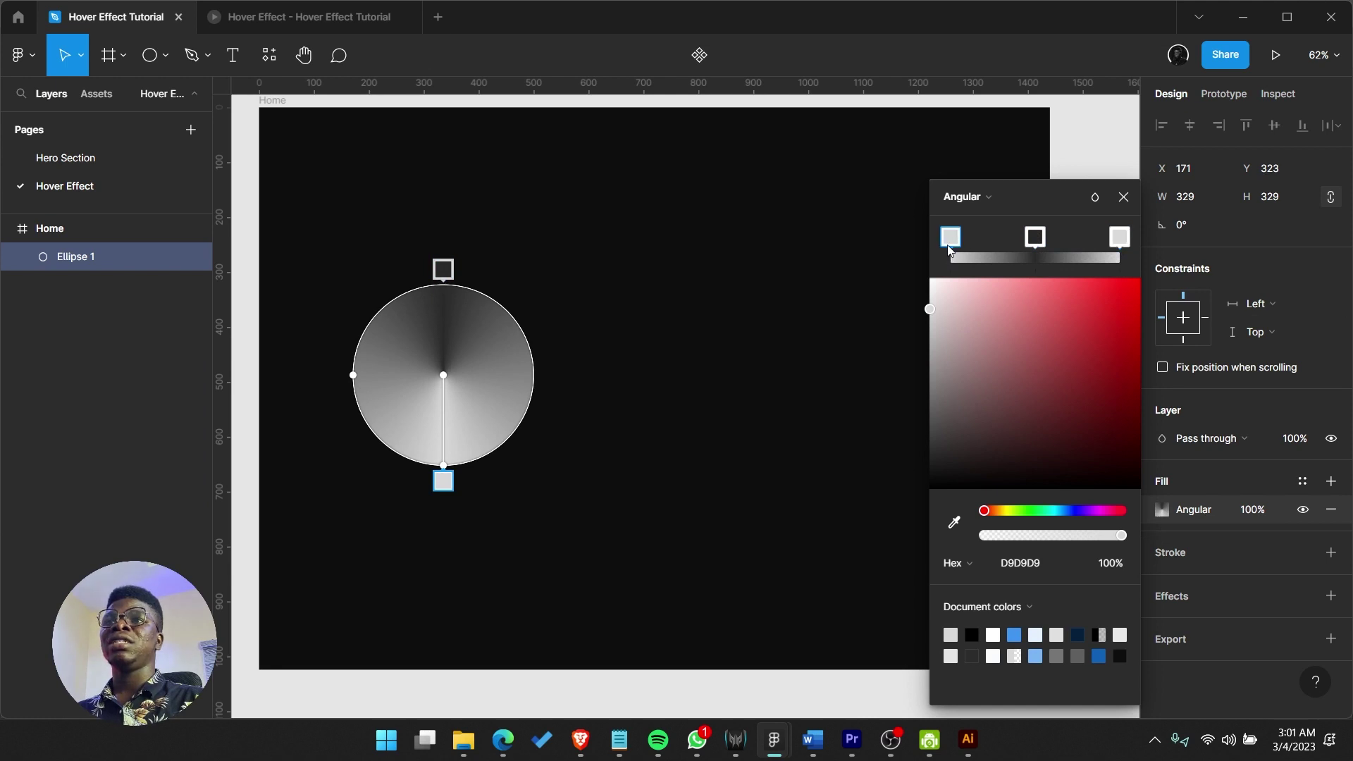
mouse_move(1035, 238)
mouse_down()
mouse_move(1008, 239)
mouse_move(1036, 231)
mouse_up()
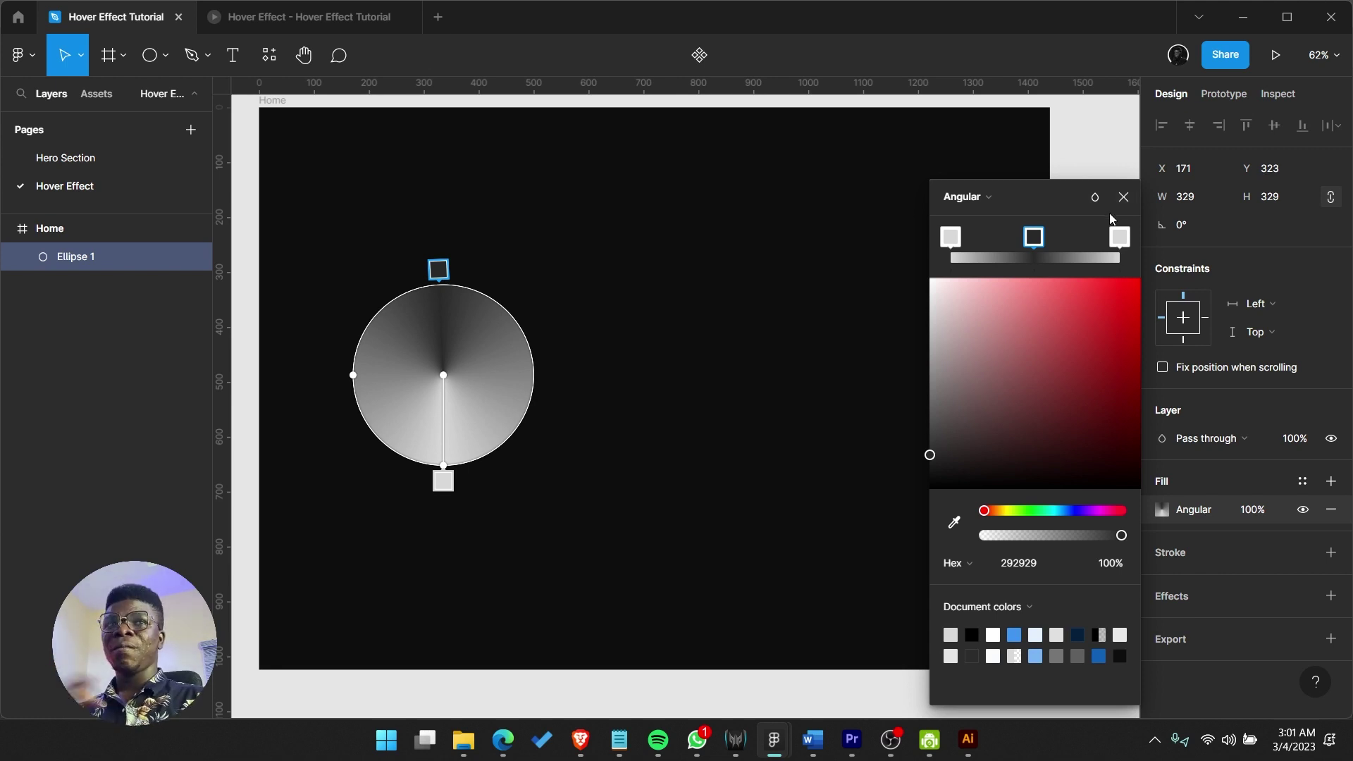
click(1123, 197)
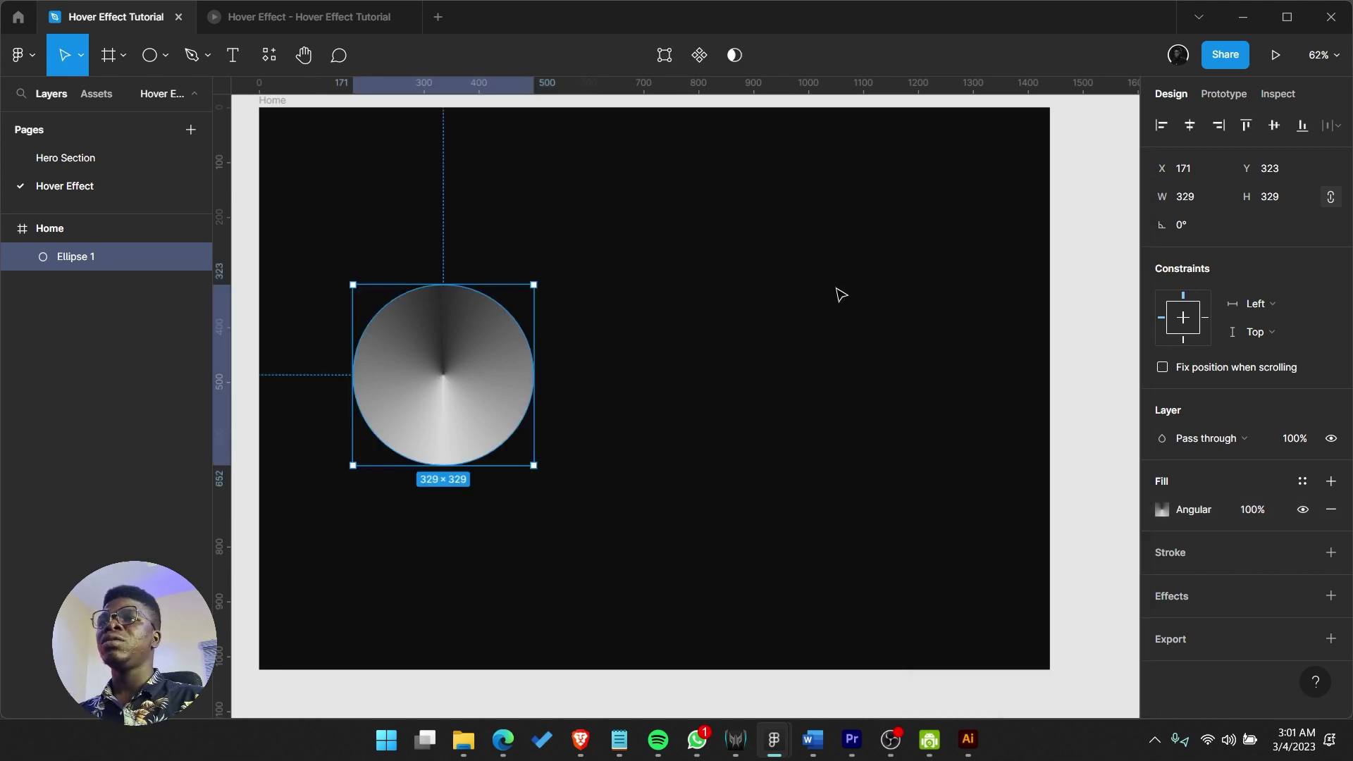
scroll(697, 324, left, 2)
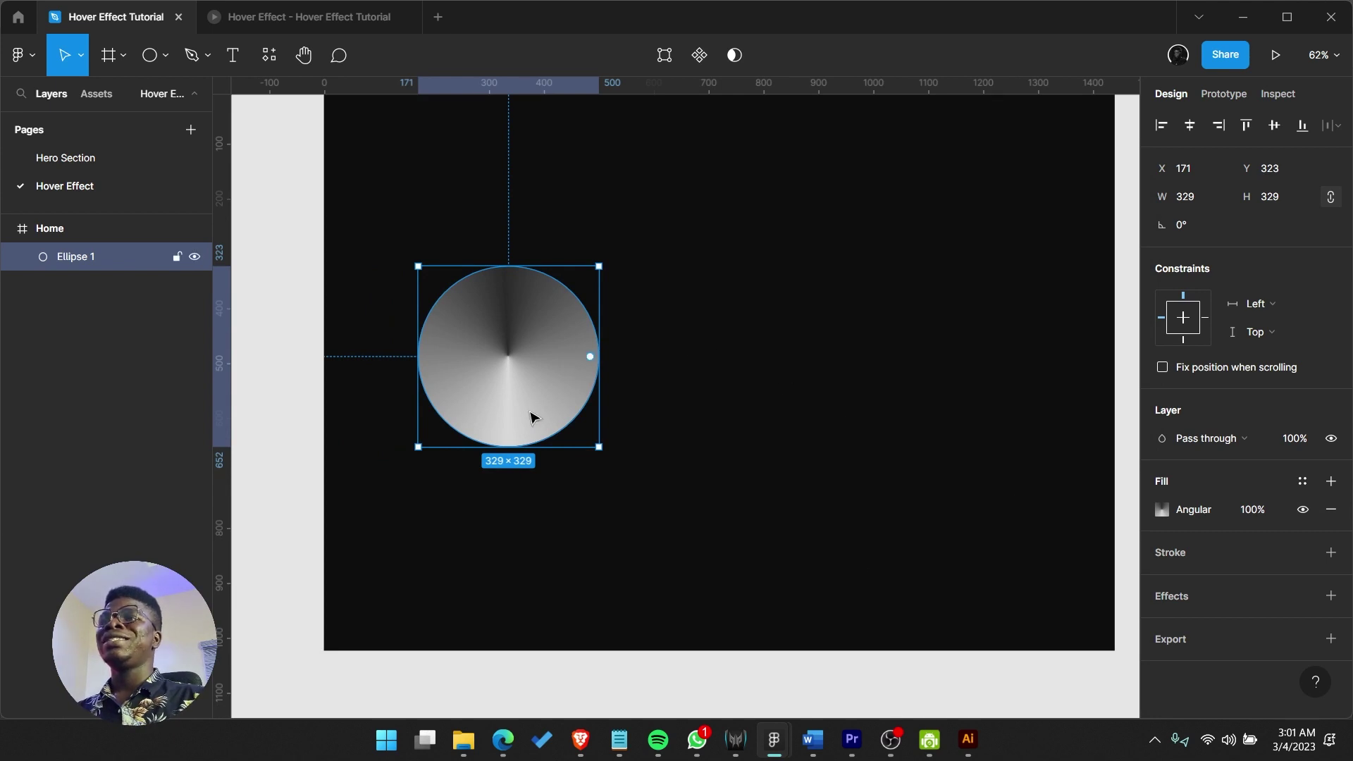
- Add an effect to the circle and change it from drop shadow to layer blur
click(1330, 597)
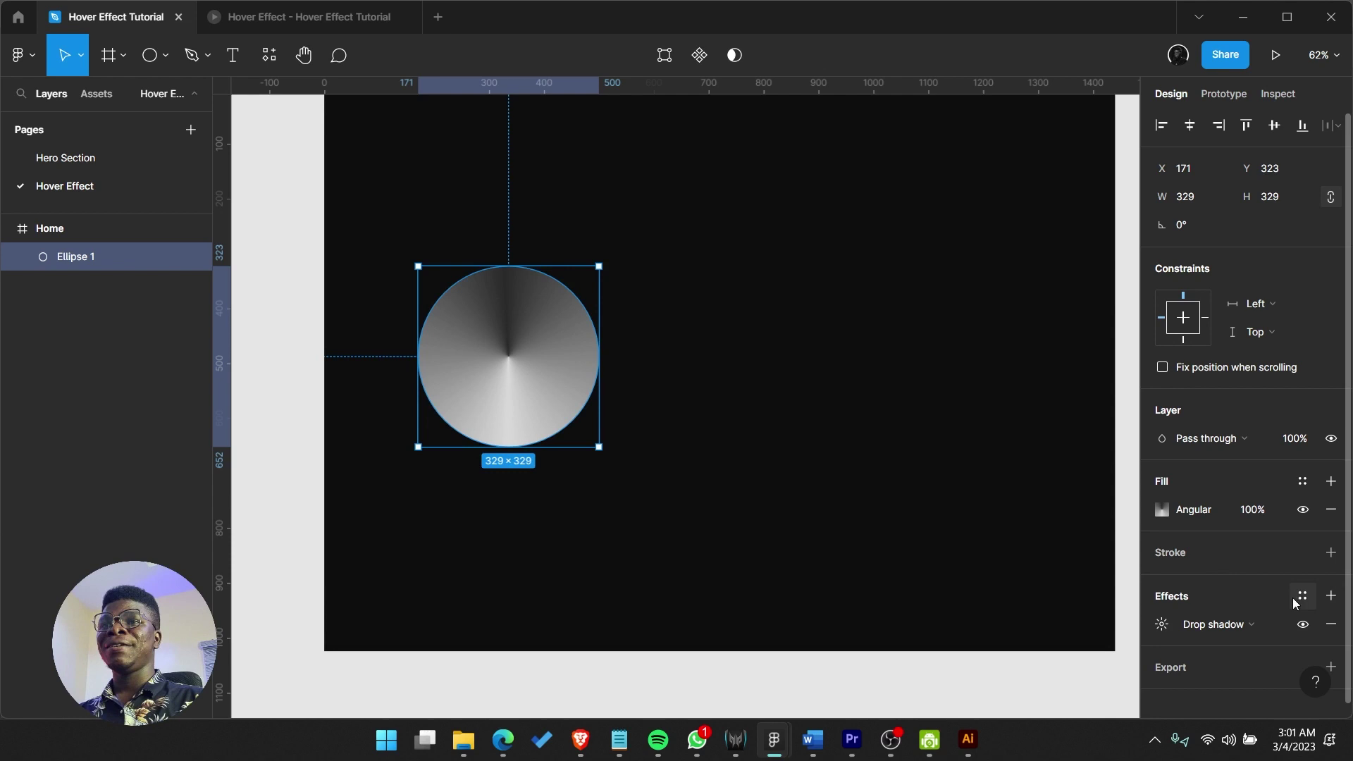
click(1207, 627)
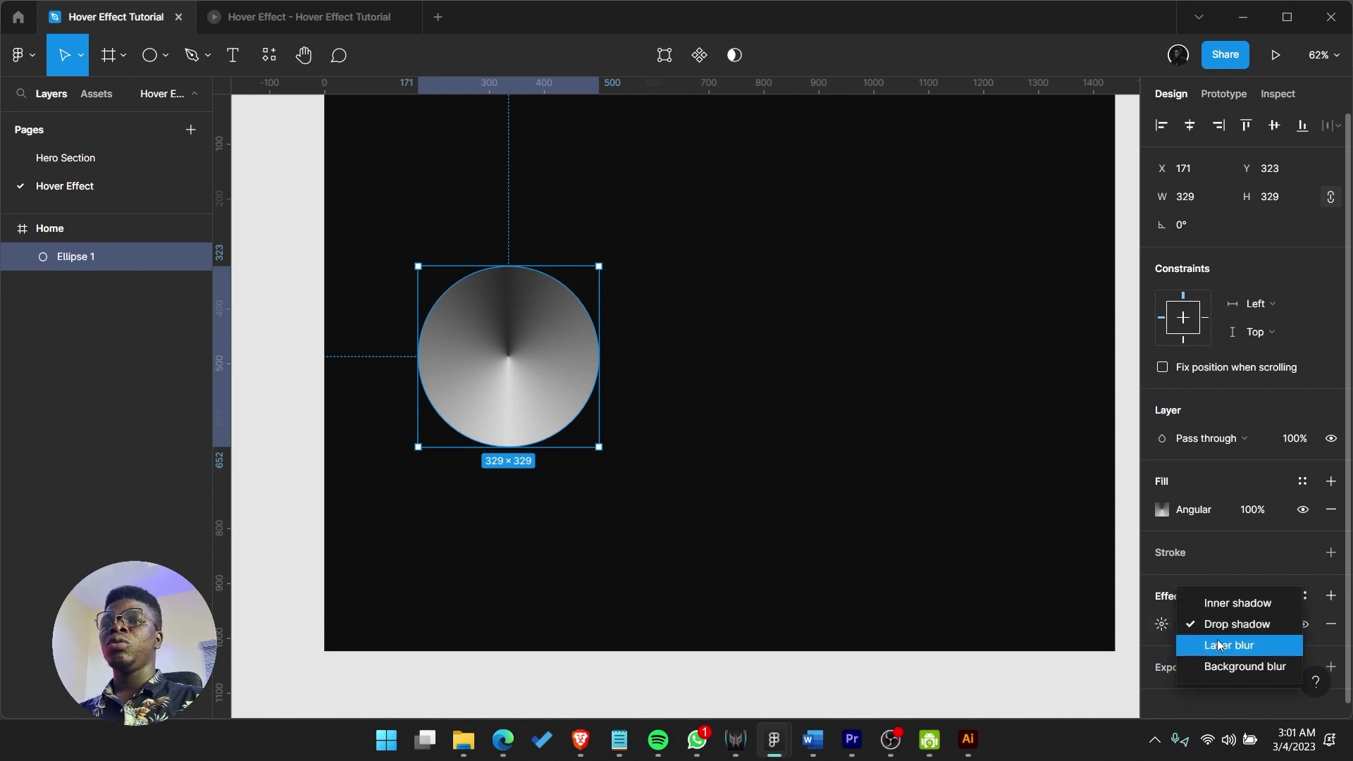
click(1223, 623)
click(1223, 623)
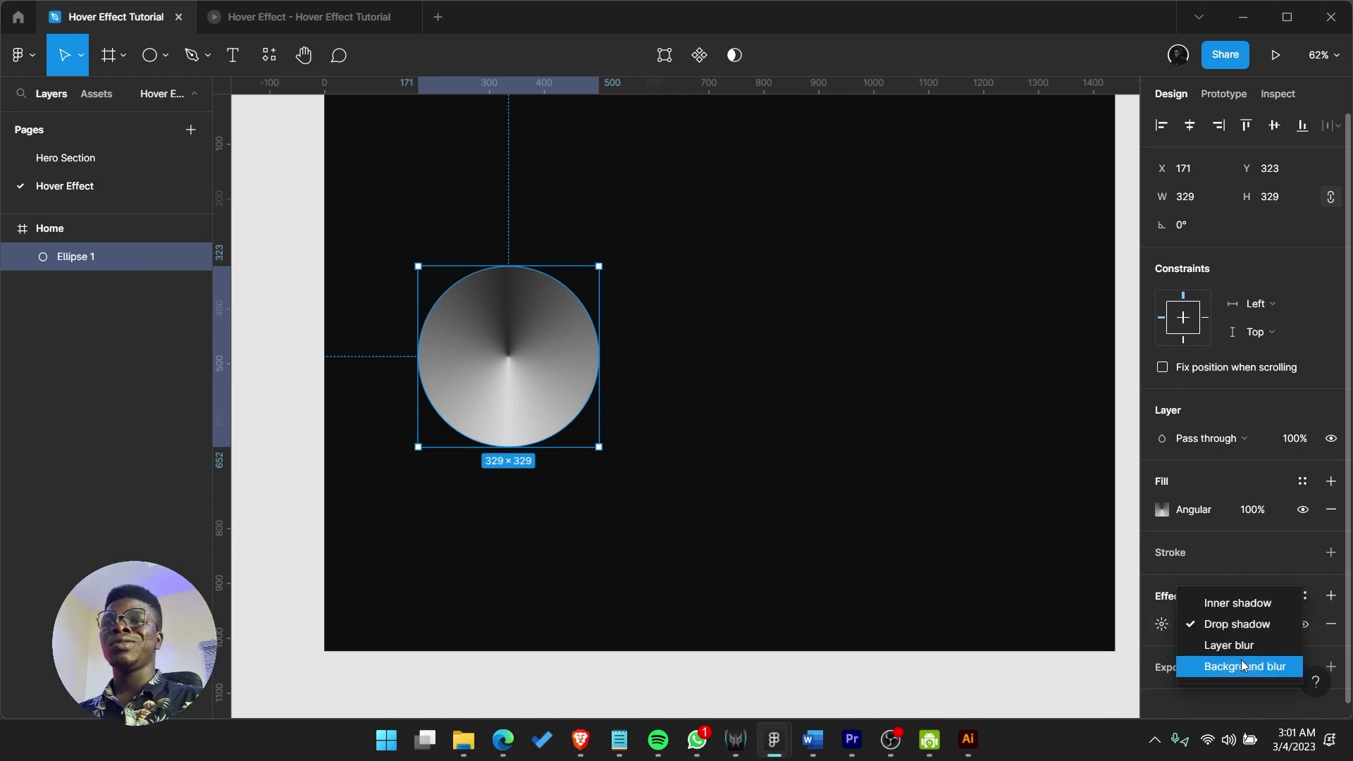
click(1244, 646)
- Set the circle's layer blur to 60, trying other blur values from 25 upward first
click(1153, 629)
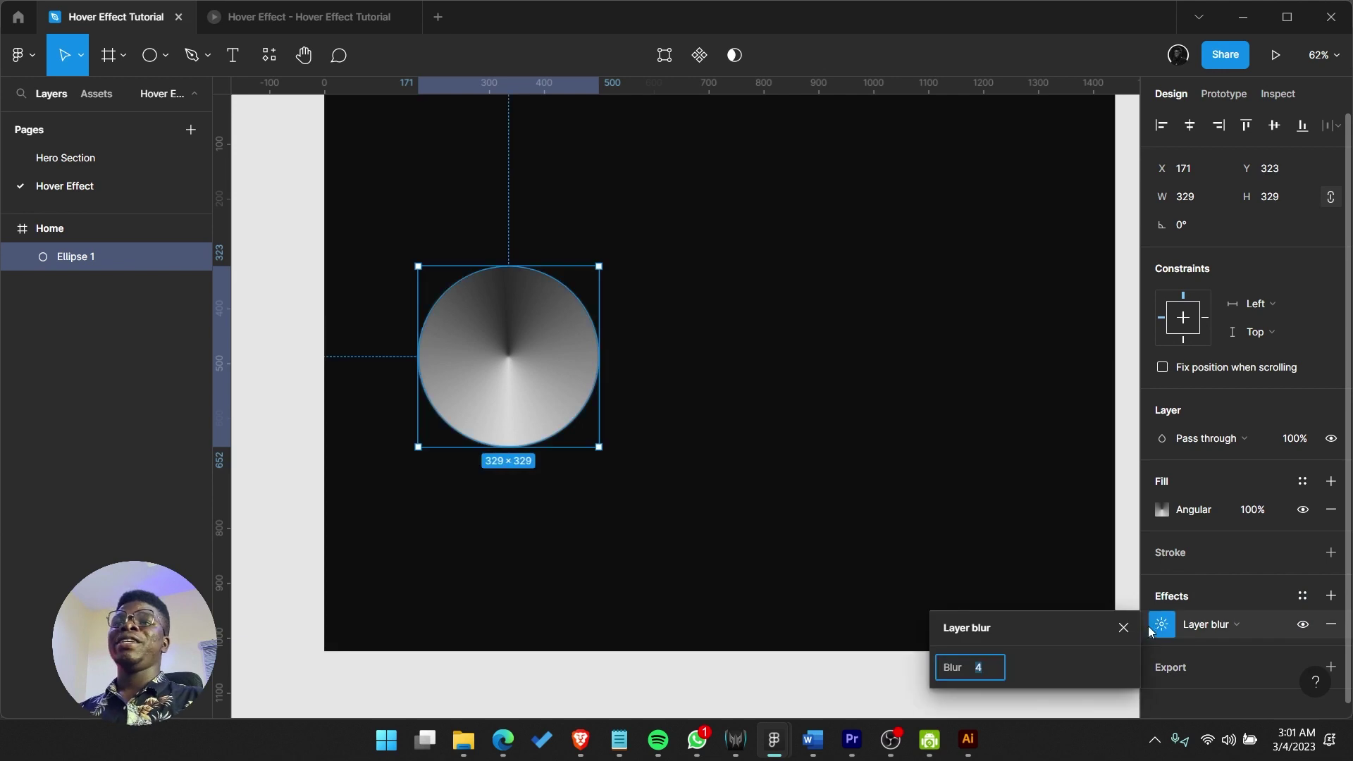
text(25)
key(Return)
key(Up)
key(Up)
key(Up)
key(Up)
key(Up)
key(Up)
key(Up)
key(Up)
key(Up)
key(Up)
key(Up)
key(Up)
key(Up)
key(Up)
key(Up)
key(Up)
key(Up)
key(Up)
key(Up)
key(Up)
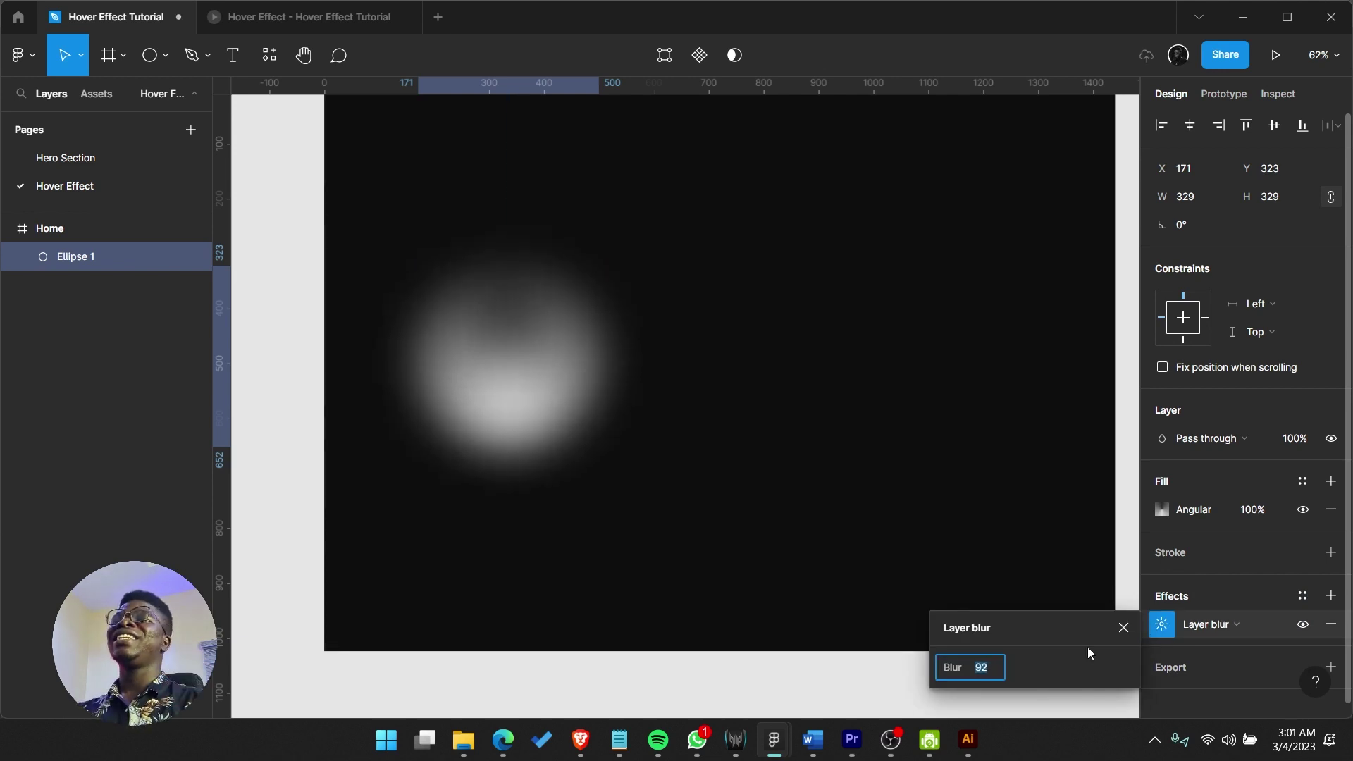
key(Down)
key(Down)
key(Down)
key(Down)
key(Down)
key(Down)
key(Down)
key(Down)
key(Down)
key(Down)
key(Down)
key(Down)
key(Down)
key(Down)
key(Down)
key(Down)
key(Down)
key(Down)
key(Down)
key(Down)
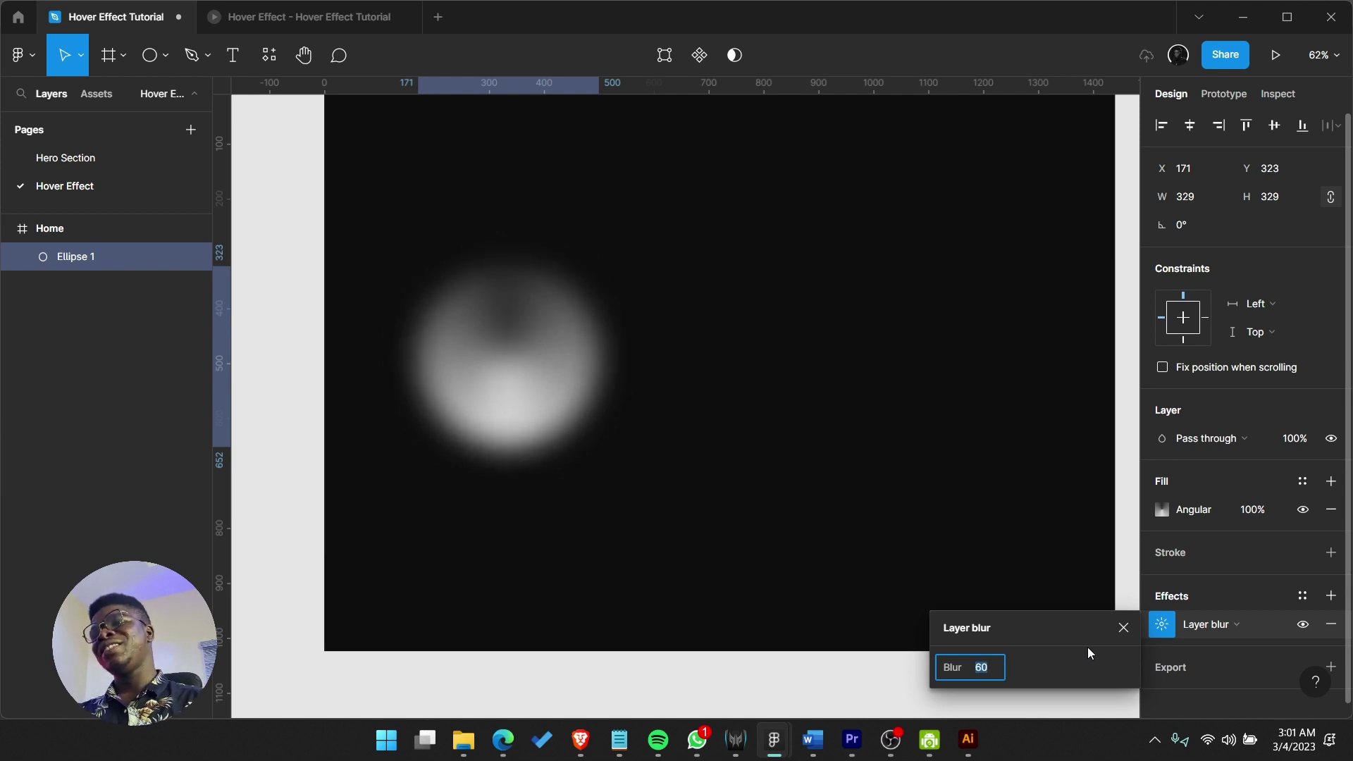
- Examine the blurred circle's soft edges and shading within the Home frame
click(652, 417)
scroll(652, 420, down, 5)
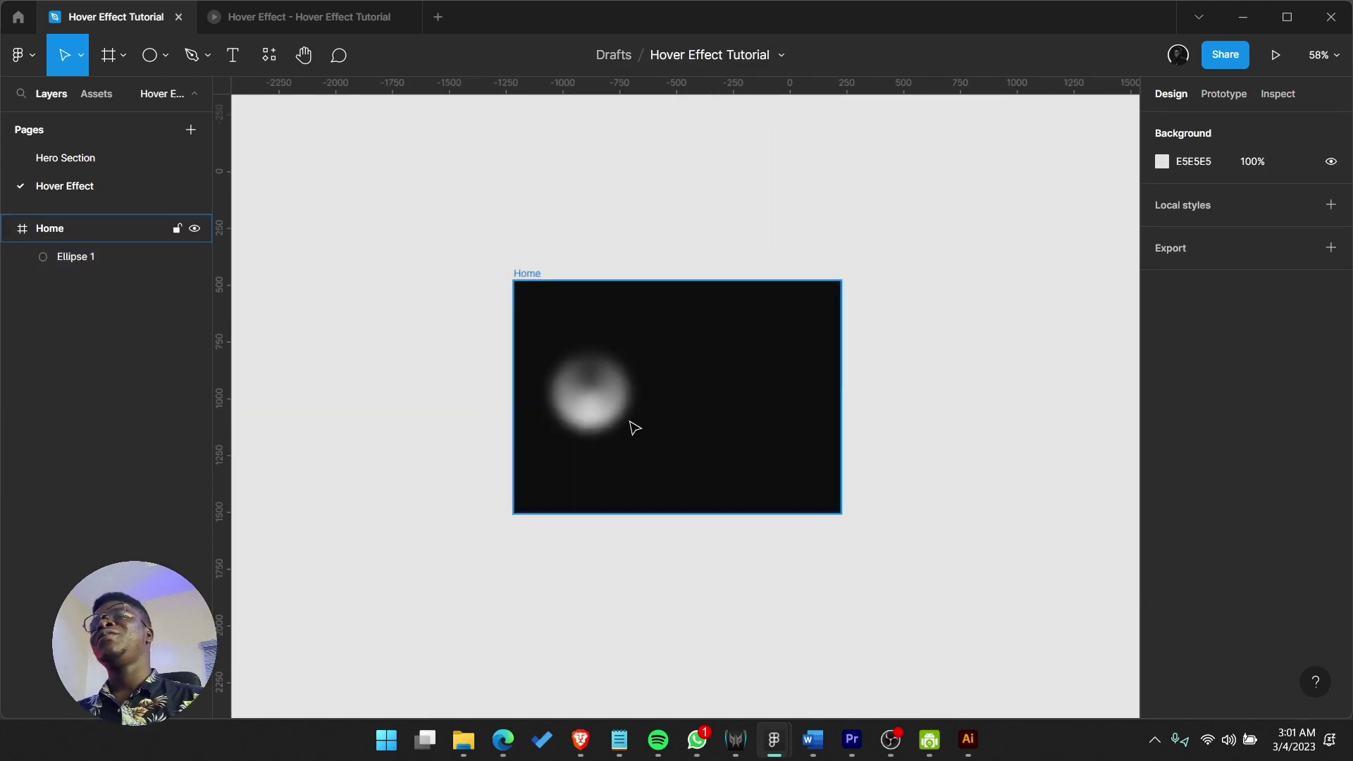
scroll(631, 426, up, 1)
scroll(610, 425, up, 5)
scroll(568, 468, down, 3)
key(Caps_Lock)
scroll(567, 465, down, 4)
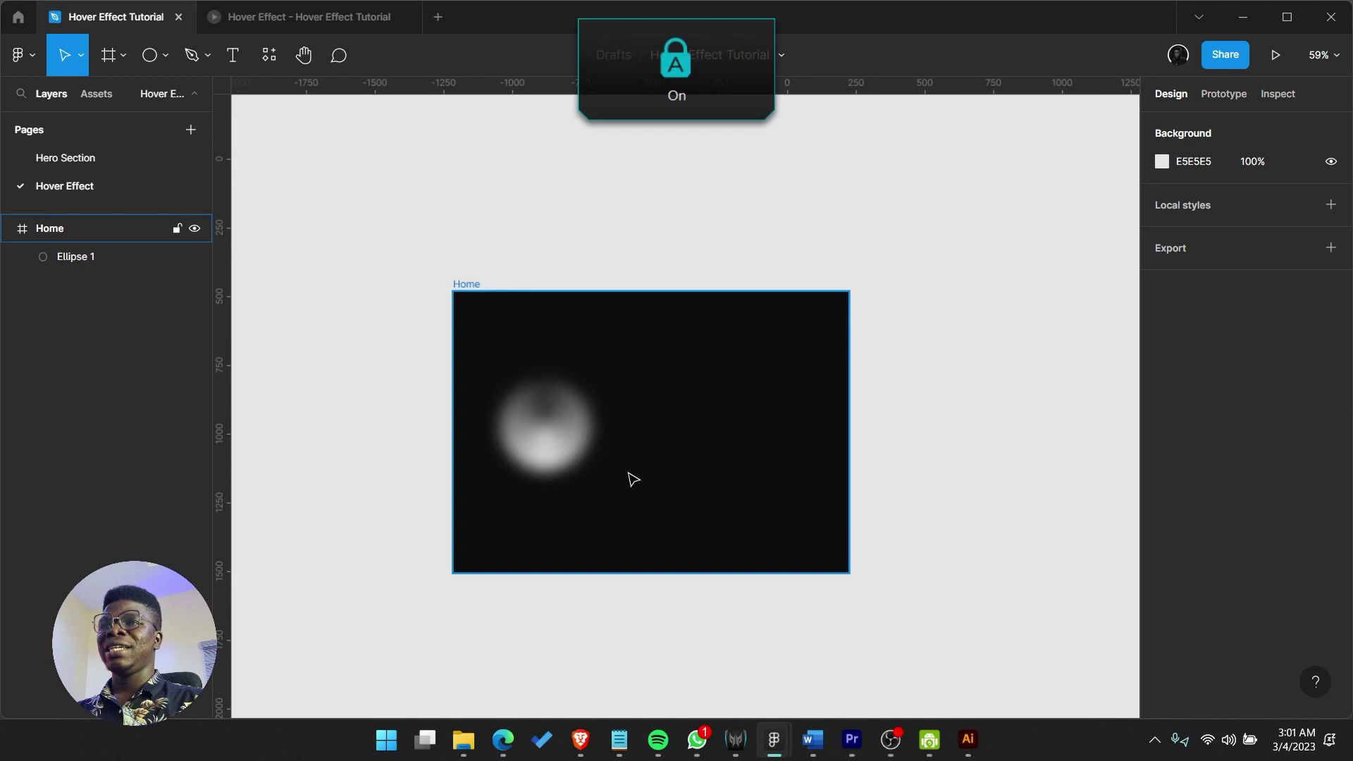
scroll(631, 475, up, 1)
scroll(526, 470, up, 2)
- Set the circle's layer blur to 50
click(534, 406)
drag(656, 391, 659, 358)
scroll(1274, 549, down, 1)
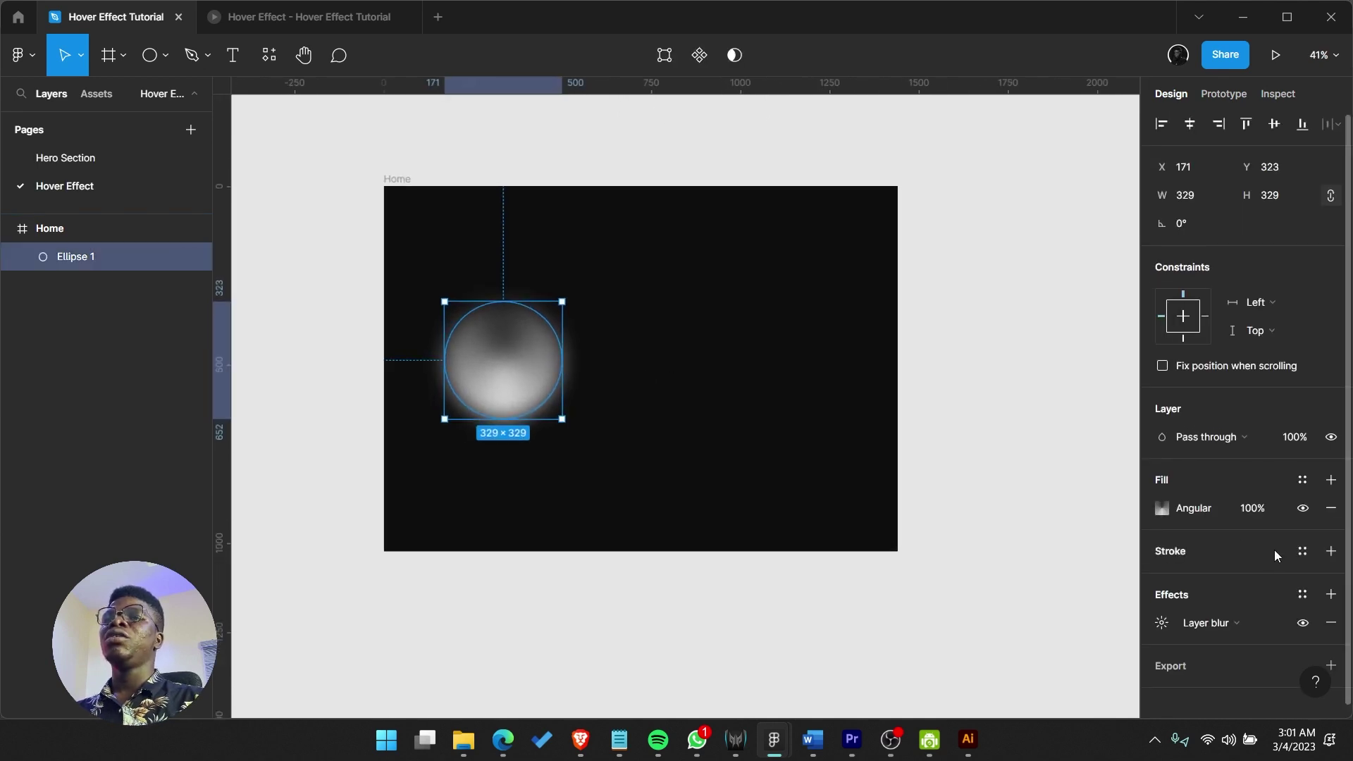
click(1166, 612)
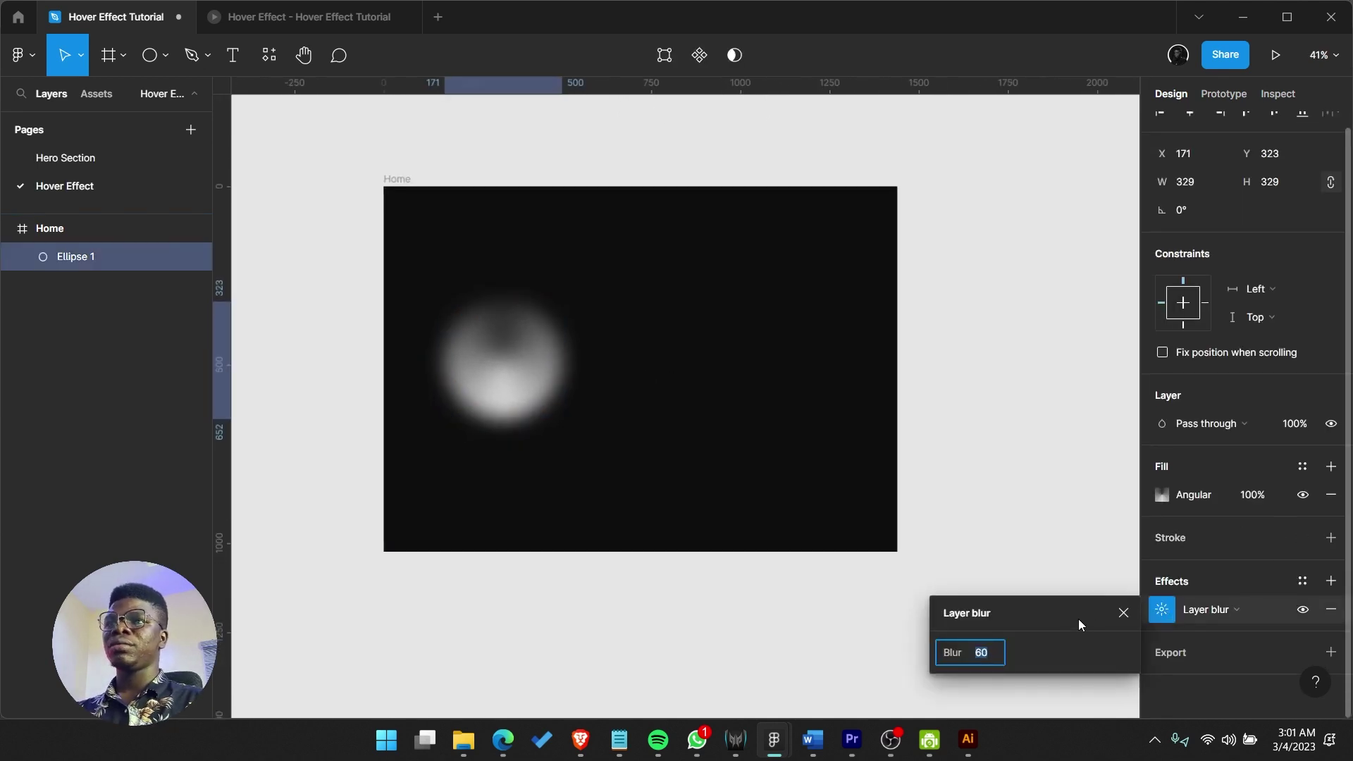
text(50)
key(Return)
click(740, 533)
scroll(489, 391, up, 10)
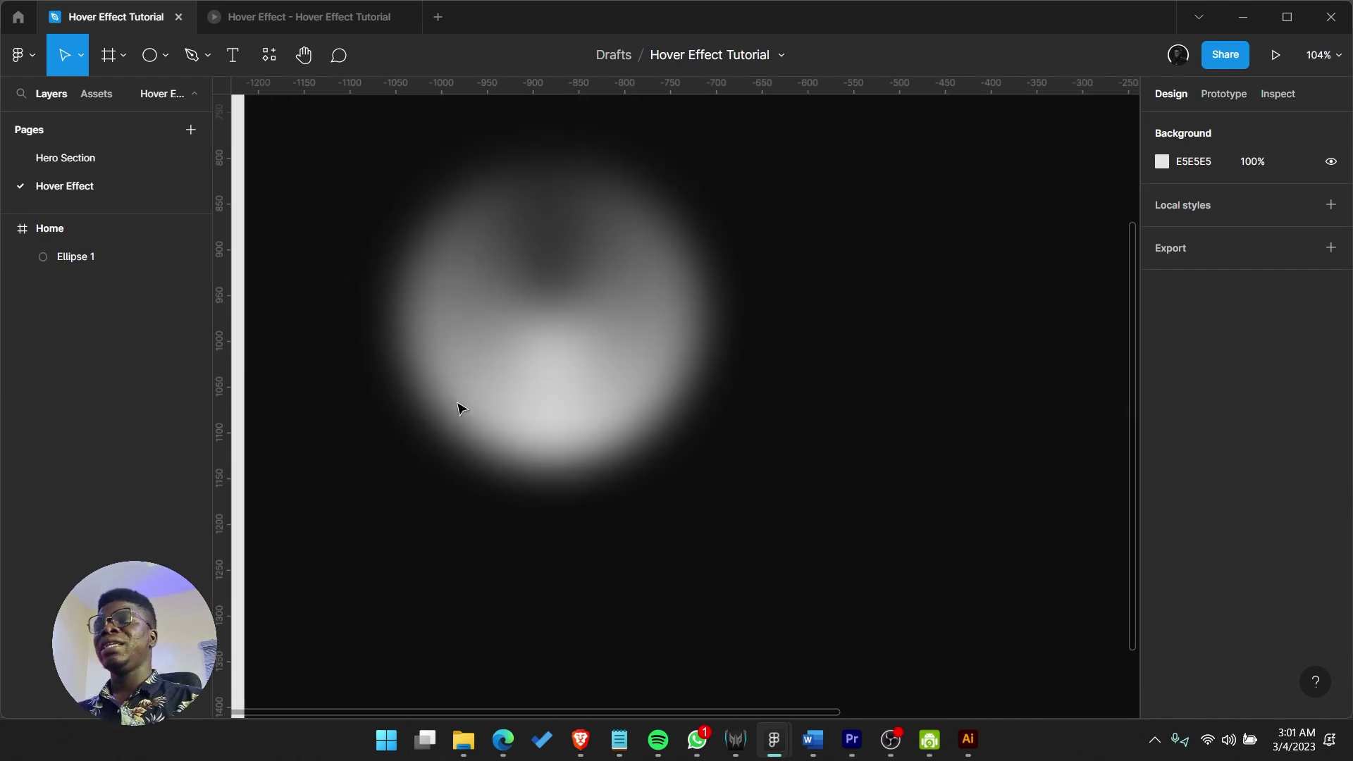
drag(549, 414, 511, 407)
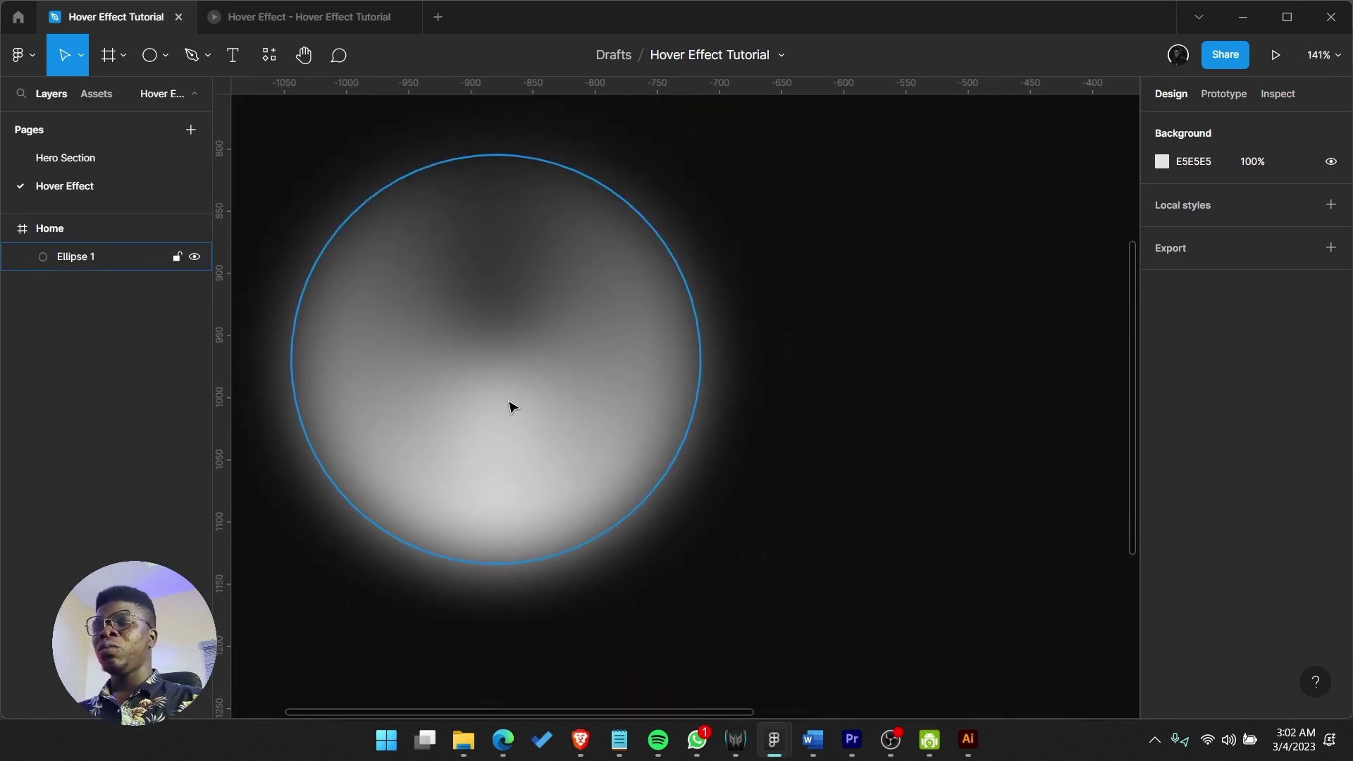
- Draw a horizontal line about 274 long across the upper part of the blurred circle with the Line tool
click(111, 54)
click(123, 55)
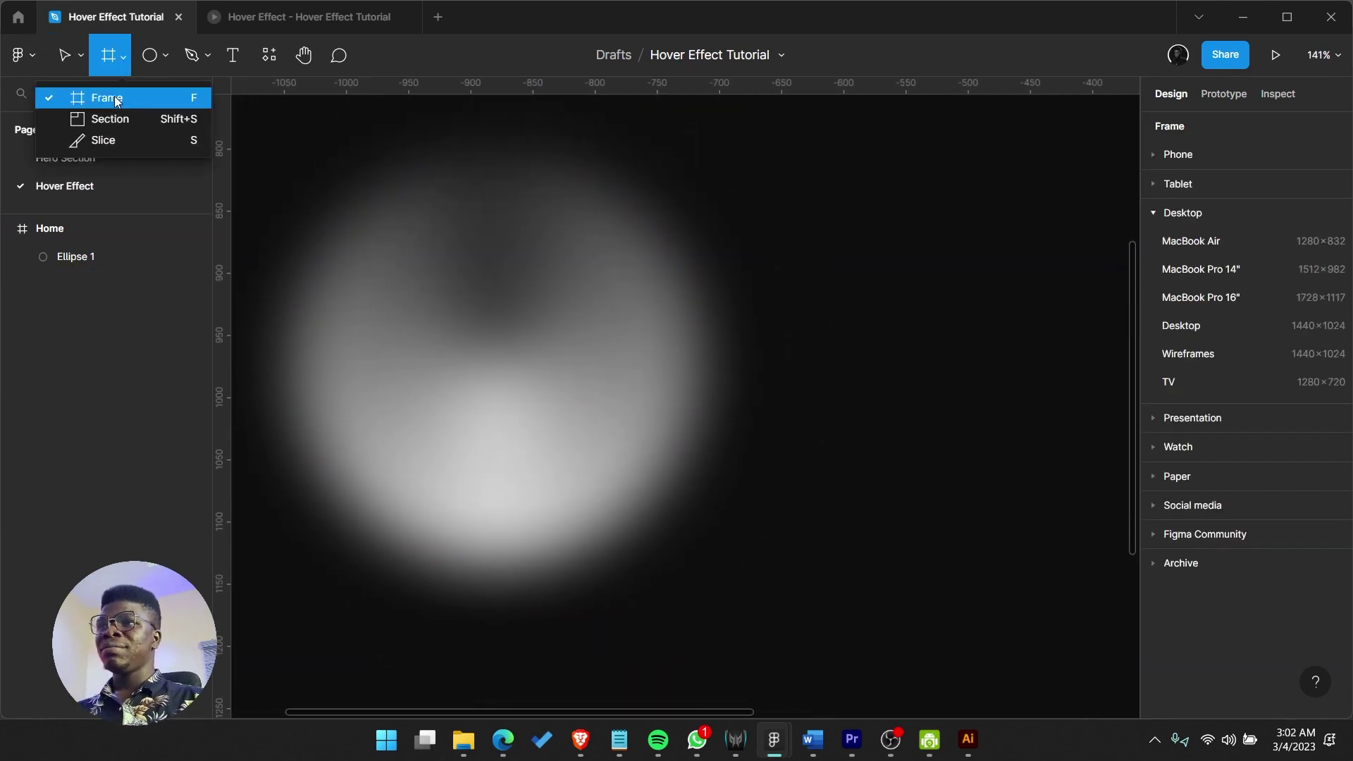
click(163, 63)
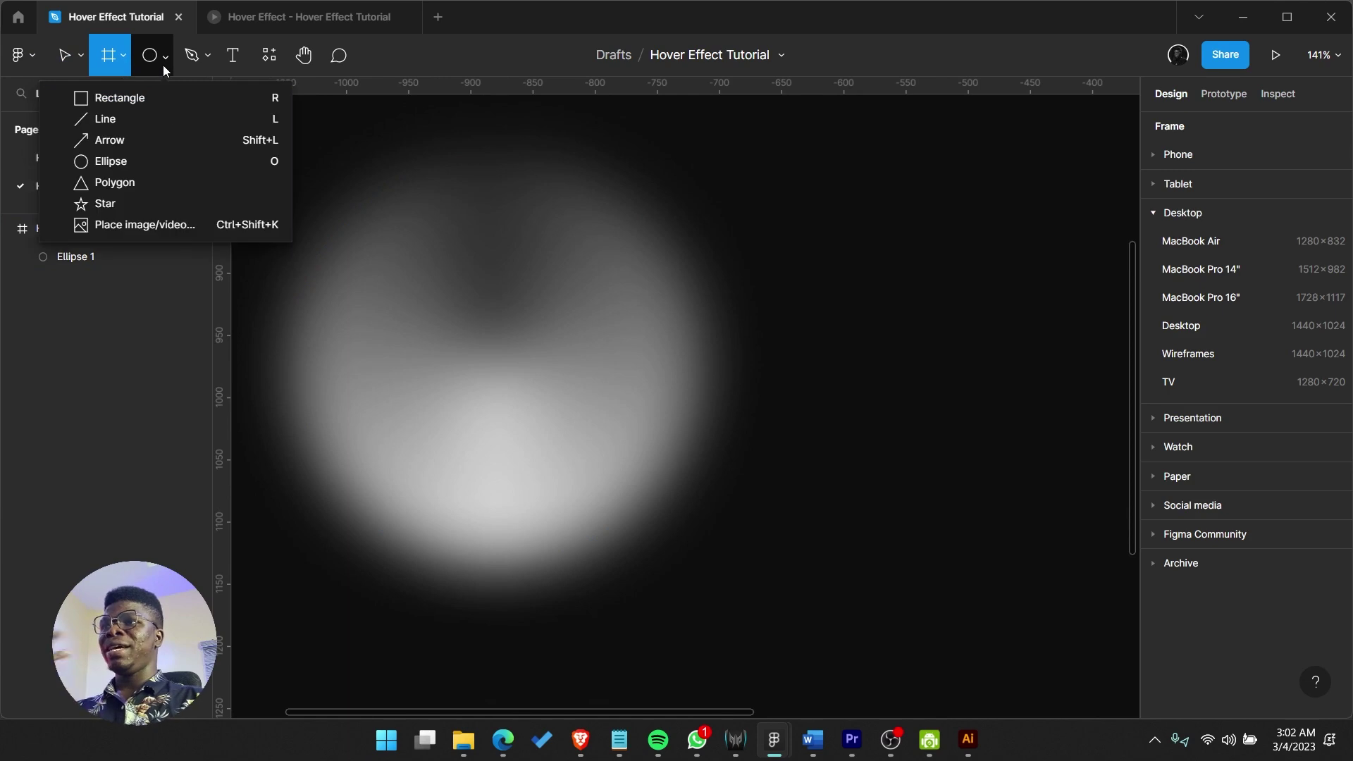
click(165, 117)
scroll(598, 311, up, 2)
scroll(599, 311, left, 3)
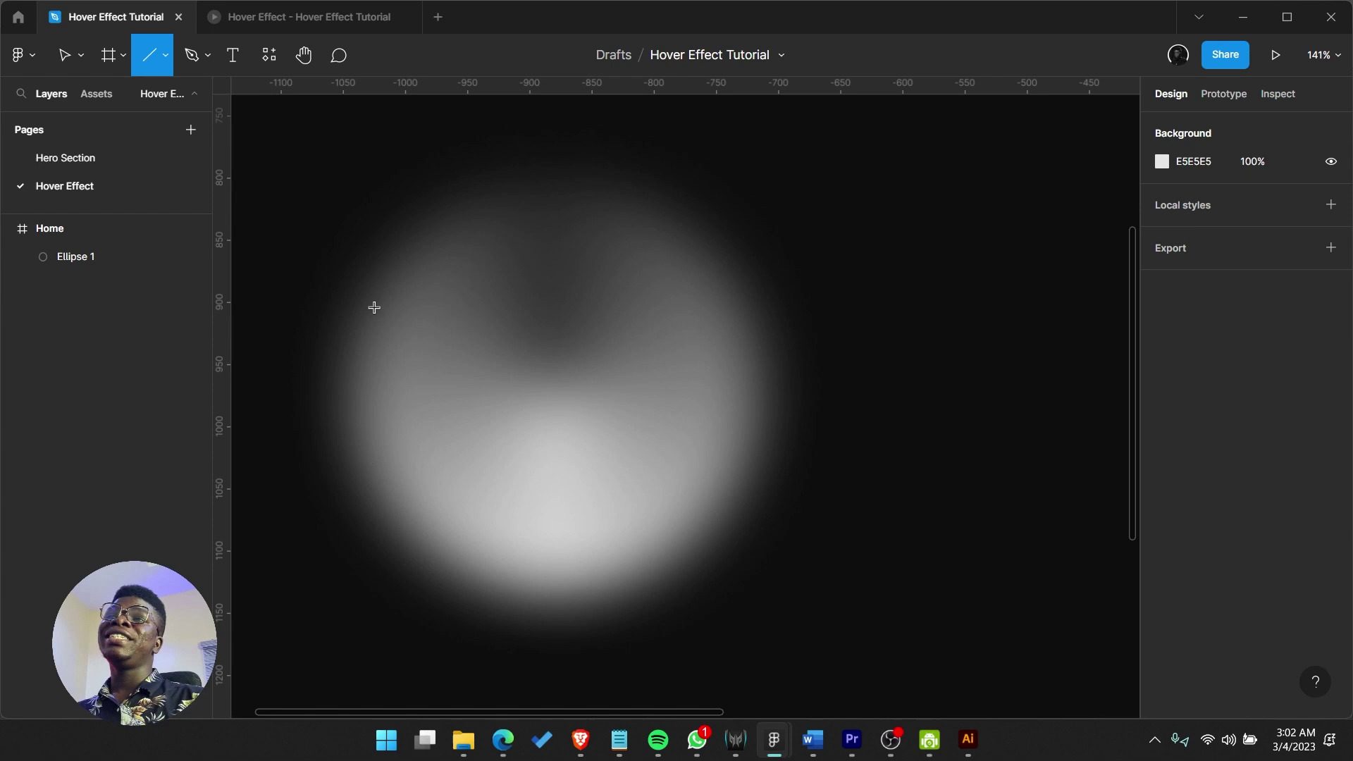
drag(374, 308, 713, 318)
- Change the line's stroke colour to white, FFFFFF
click(1161, 553)
click(971, 355)
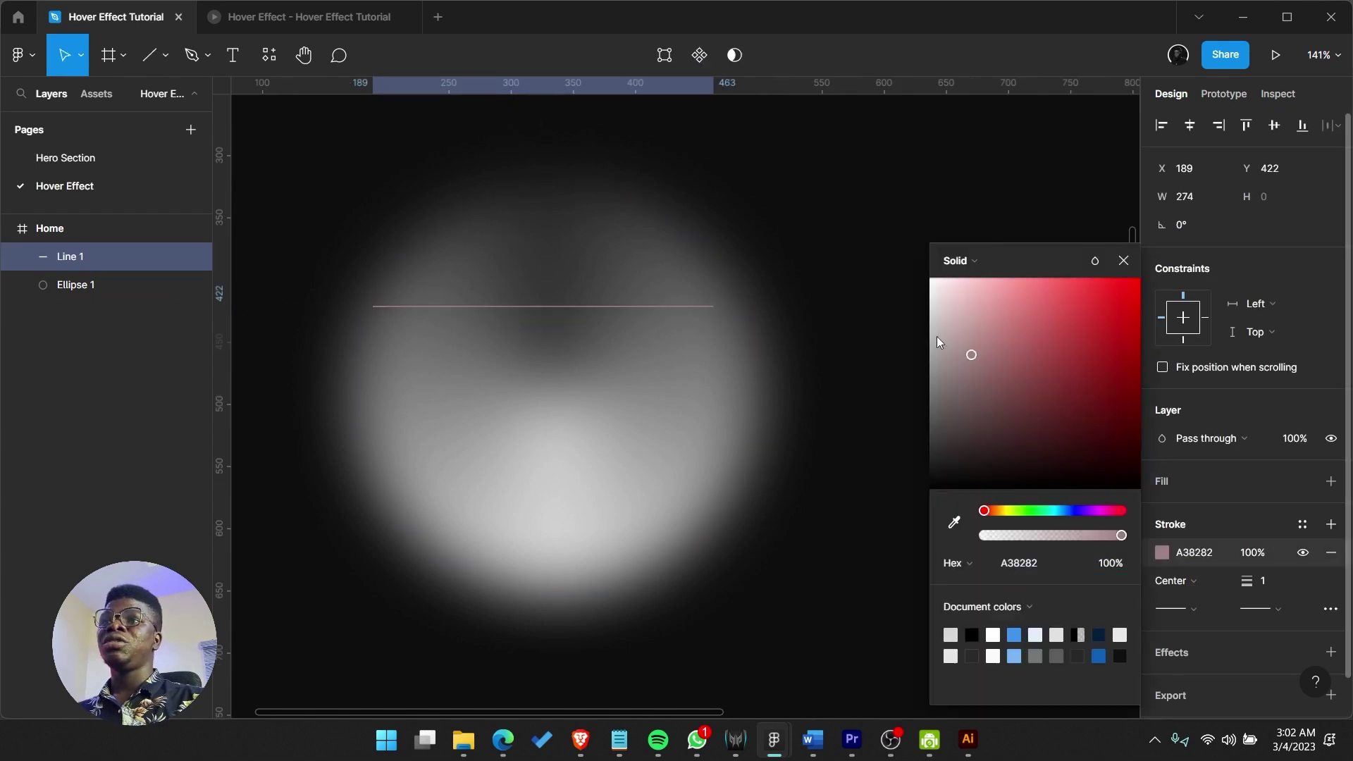
drag(937, 343, 929, 278)
double_click(539, 308)
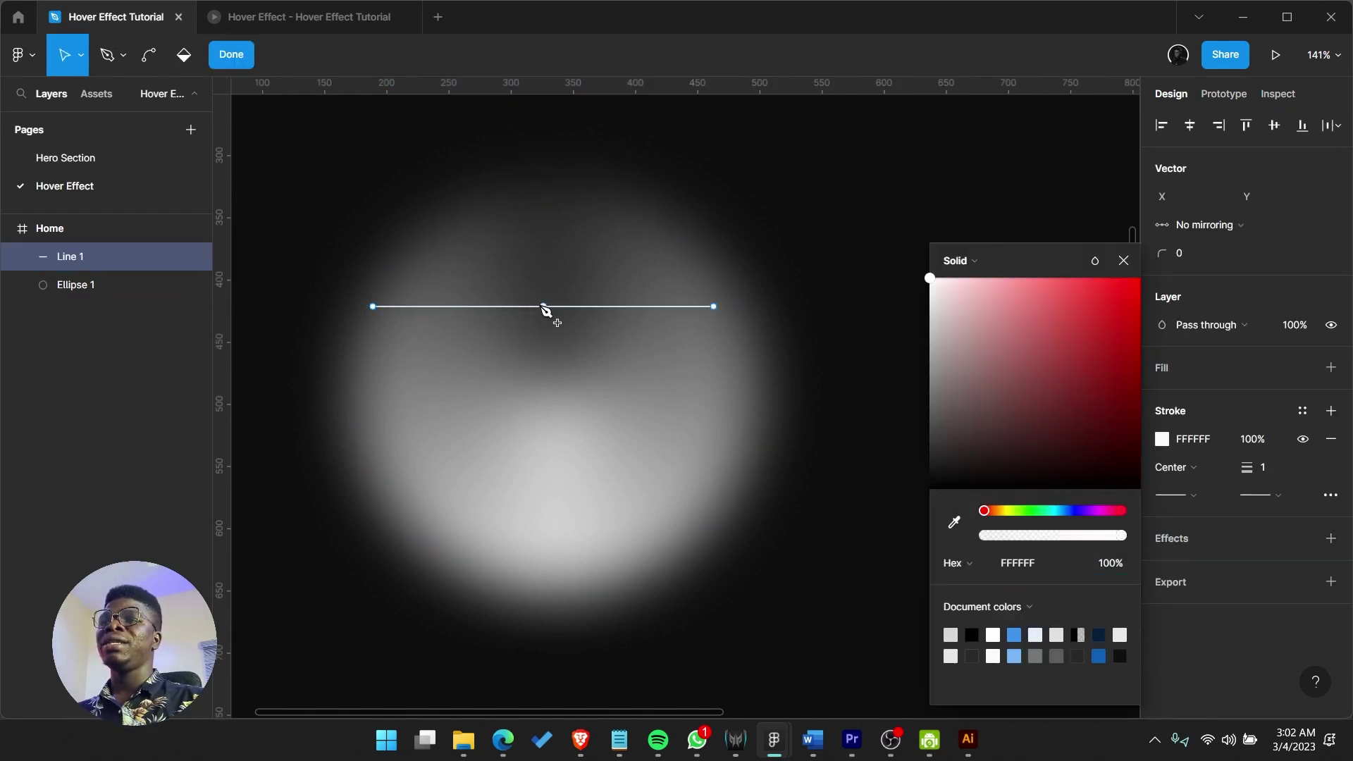
key(ctrl+z)
double_click(507, 307)
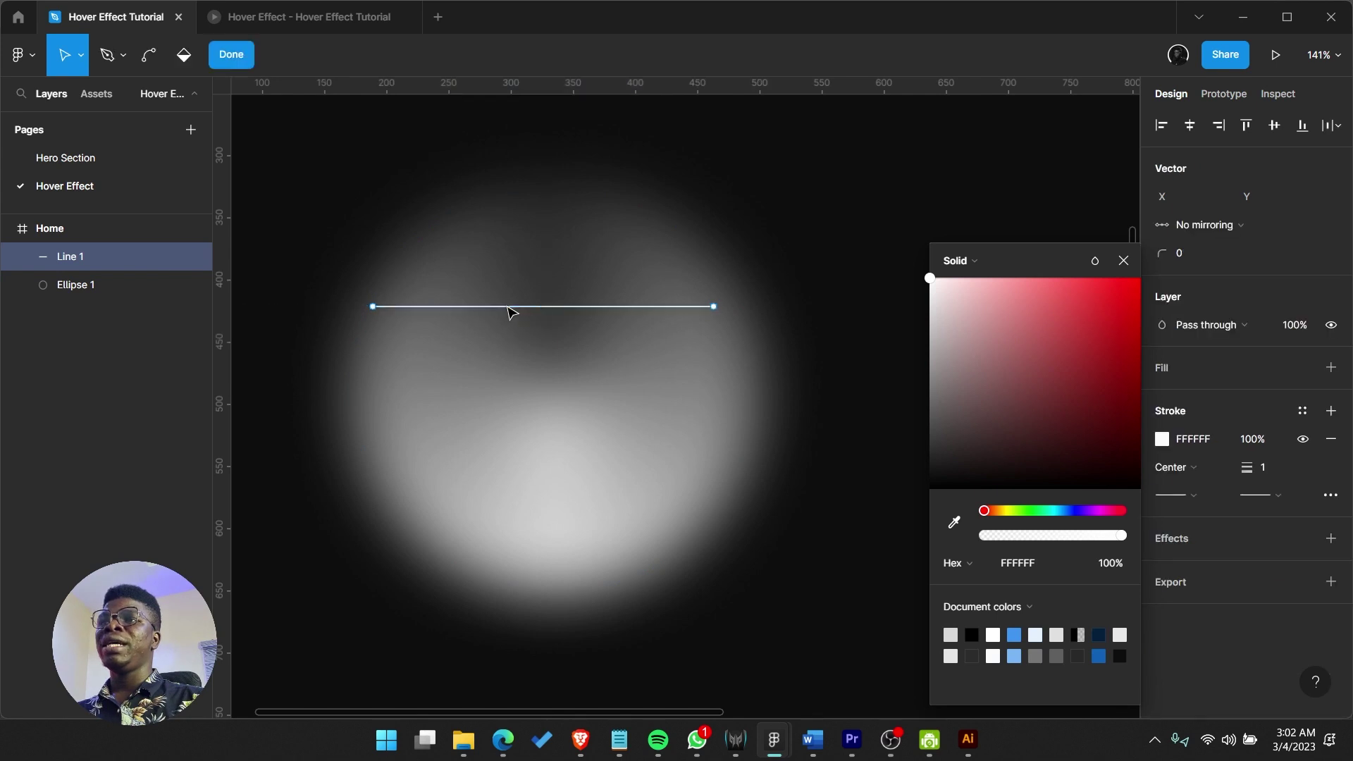
key(Escape)
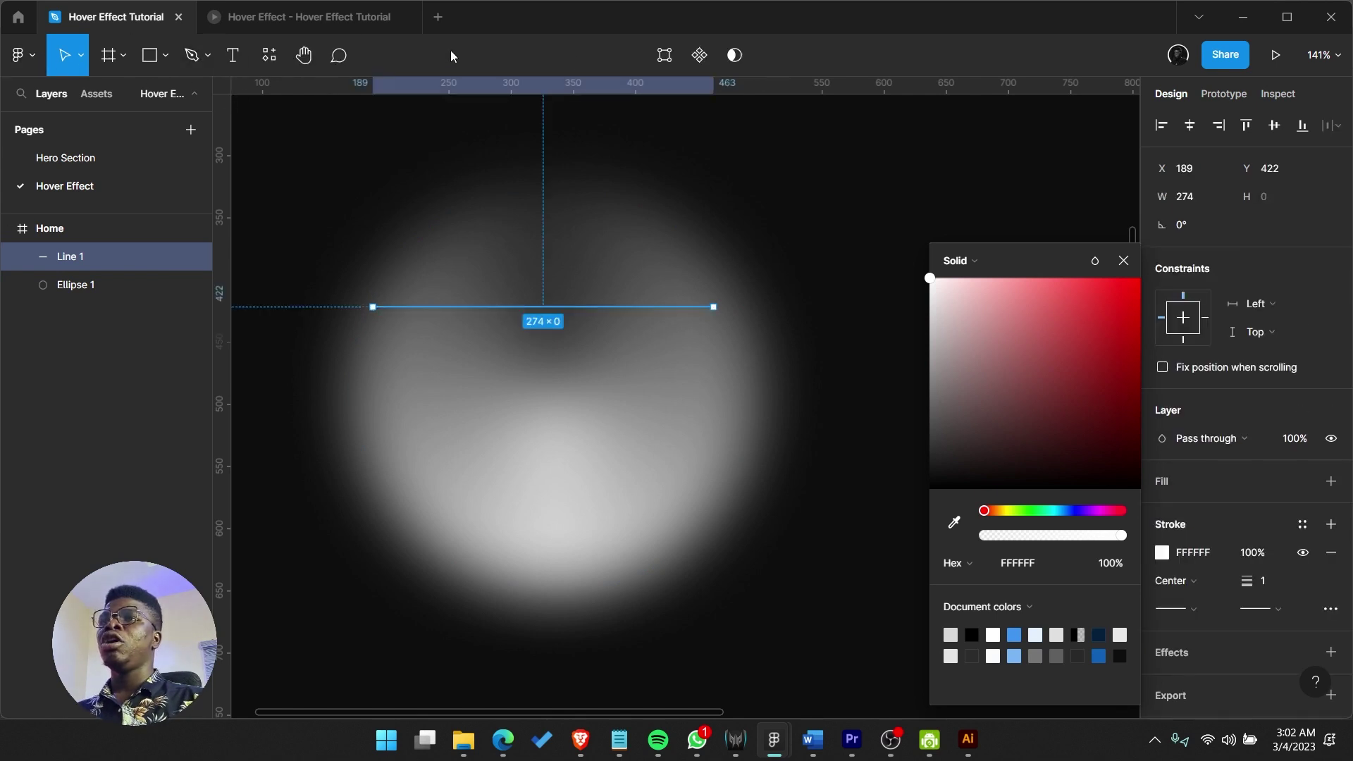
- Bend the line into an upward arc about 274×41.64 and place a duplicate just below it at about Y 429
click(662, 63)
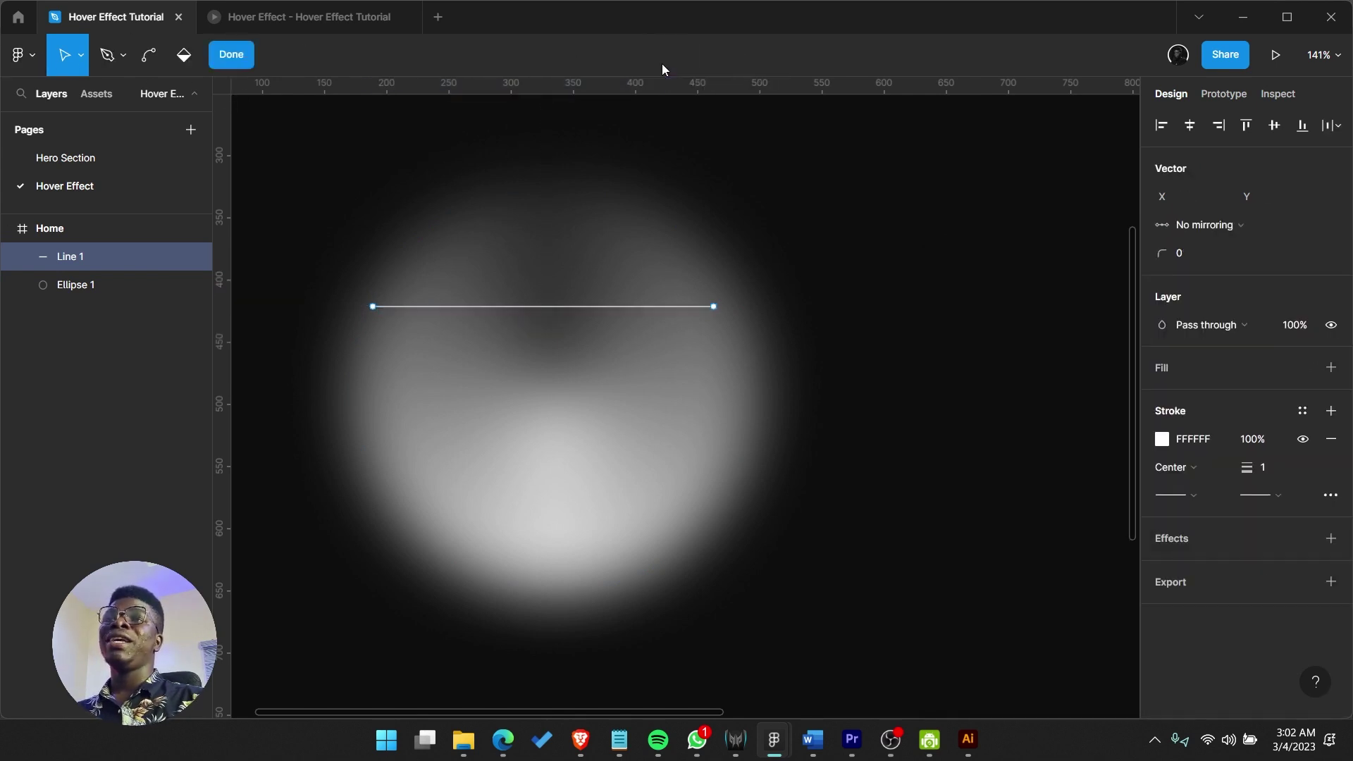
key(ctrl)
drag(532, 316, 567, 332)
key(Escape)
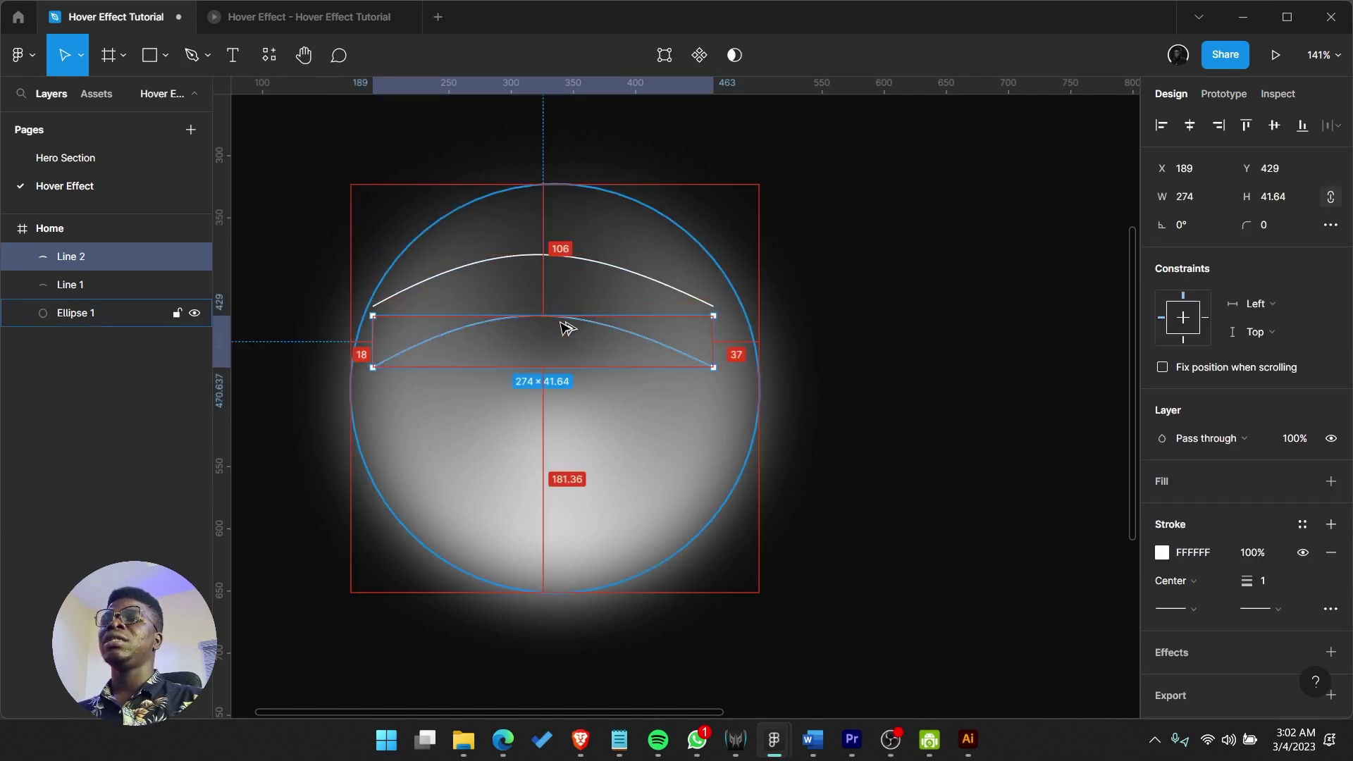
key(ctrl+z)
key(ctrl+shift+z)
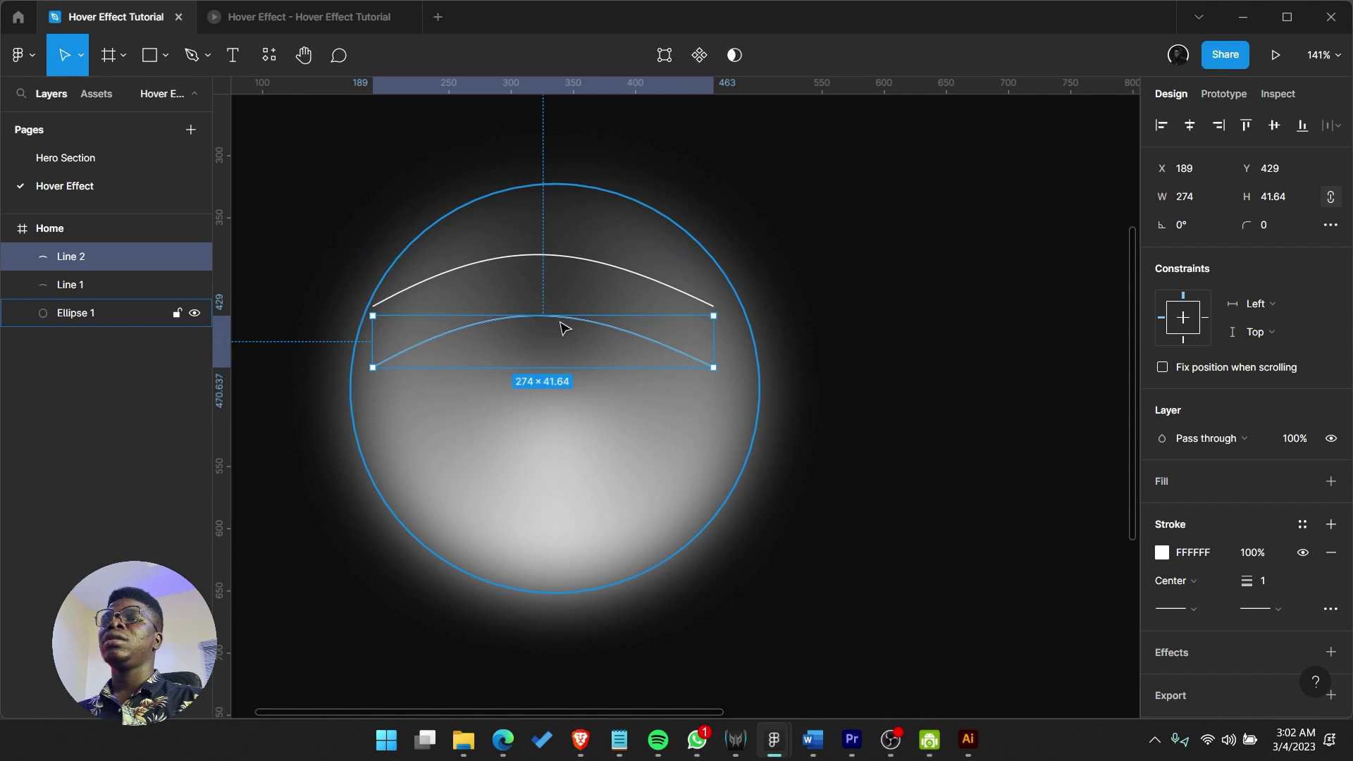
- Flip the duplicated arc vertically and move it down into the lower half of the circle, to about Y 568.64
key(shift+v)
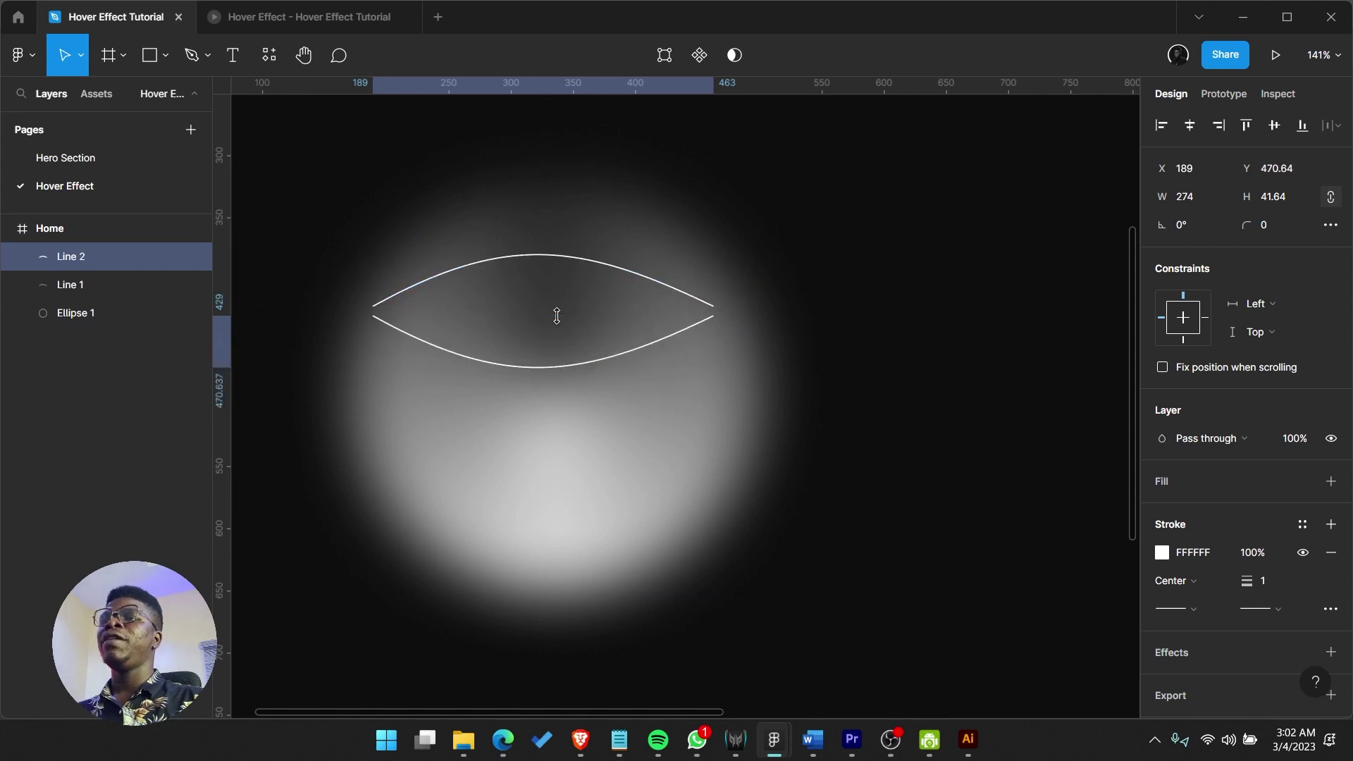
key(shift+v)
right_click(561, 319)
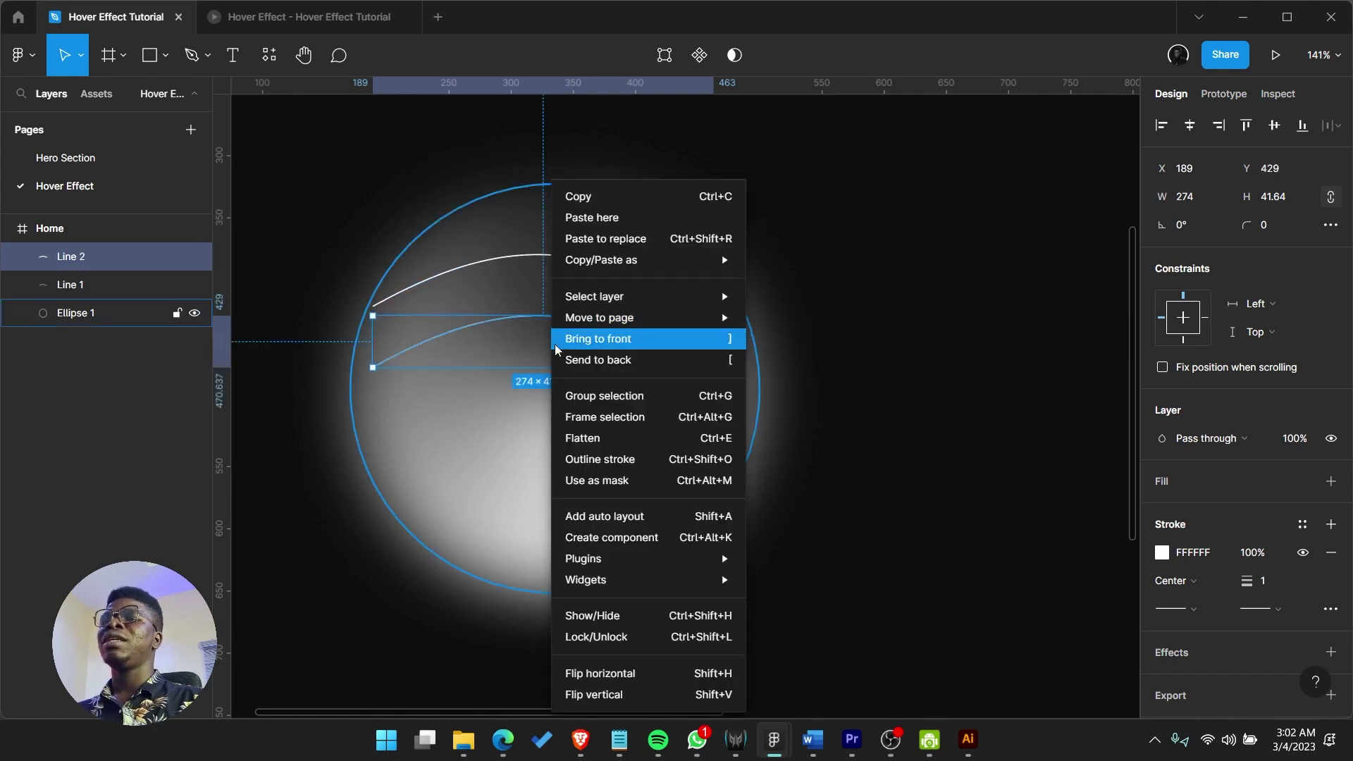
key(Escape)
key(shift+v)
key(shift+v)
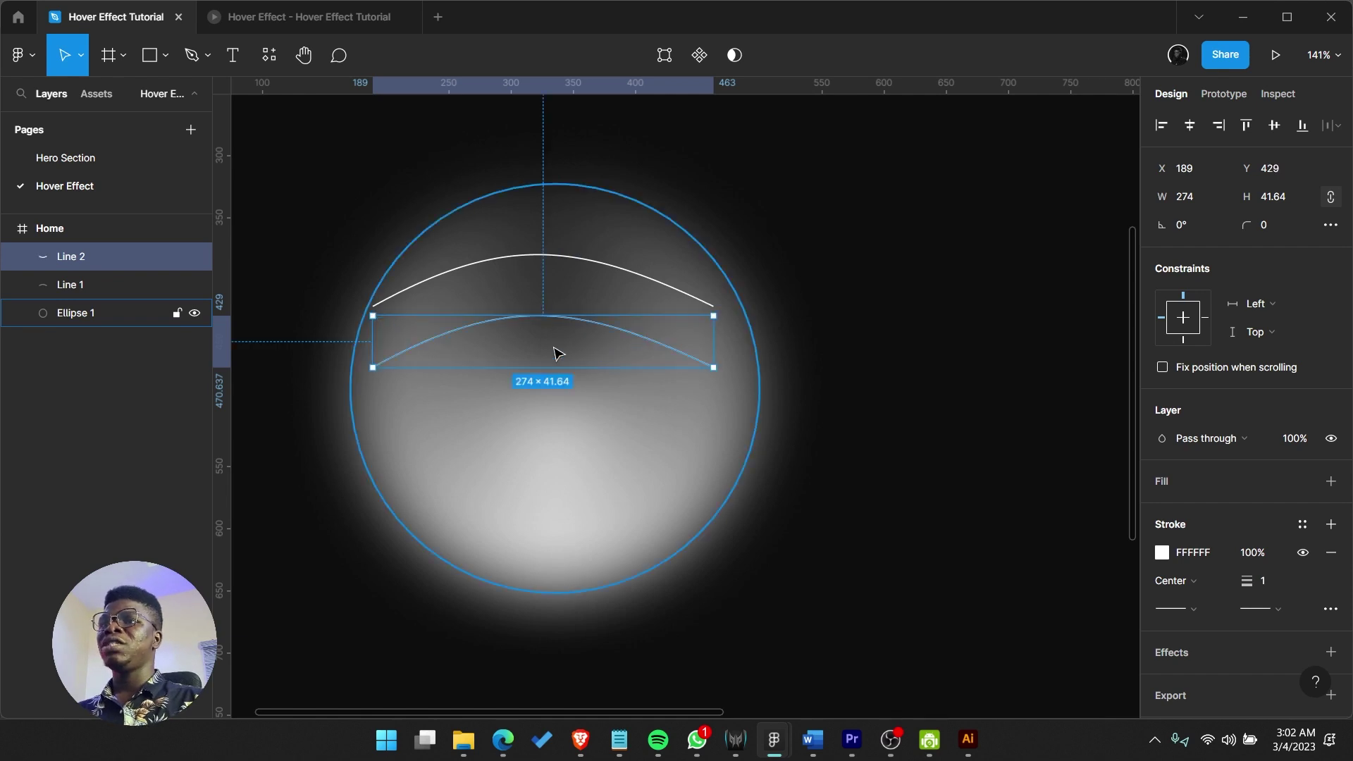
right_click(529, 340)
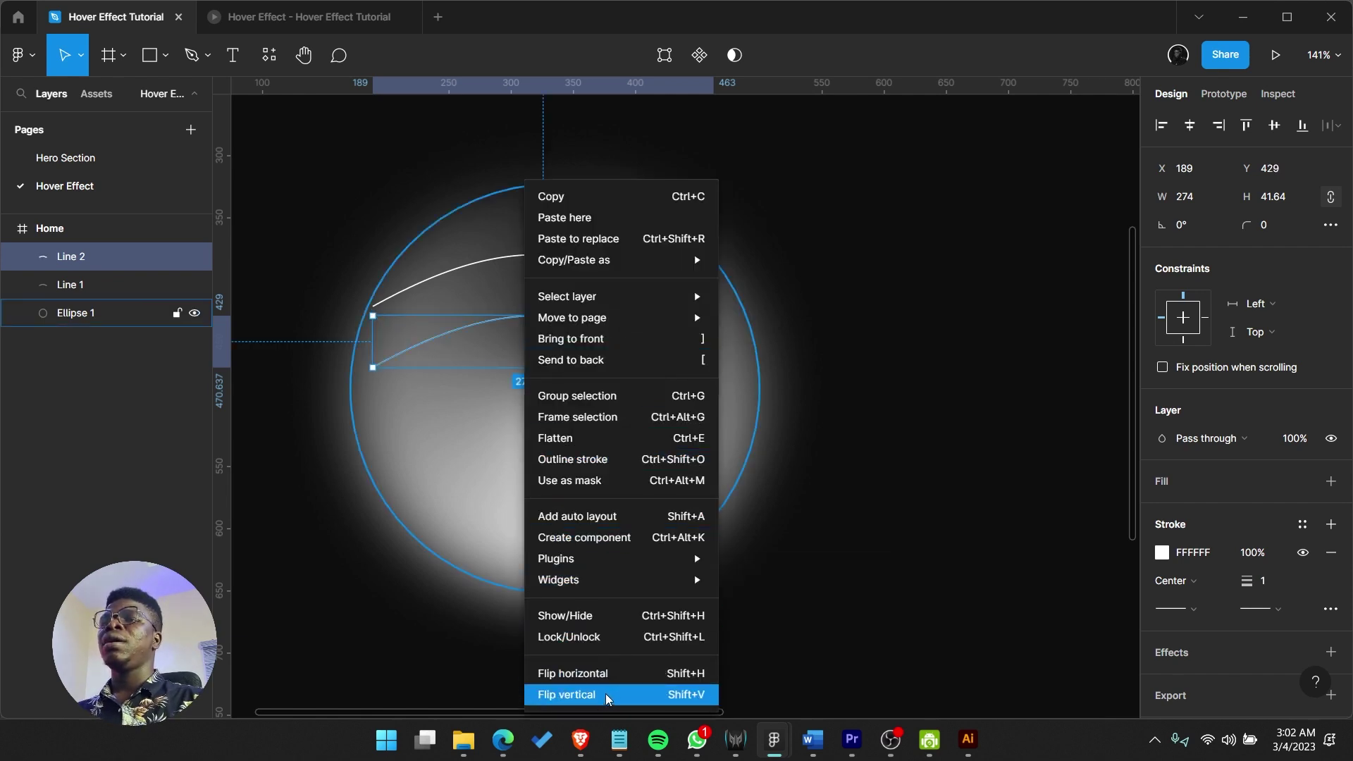
click(628, 695)
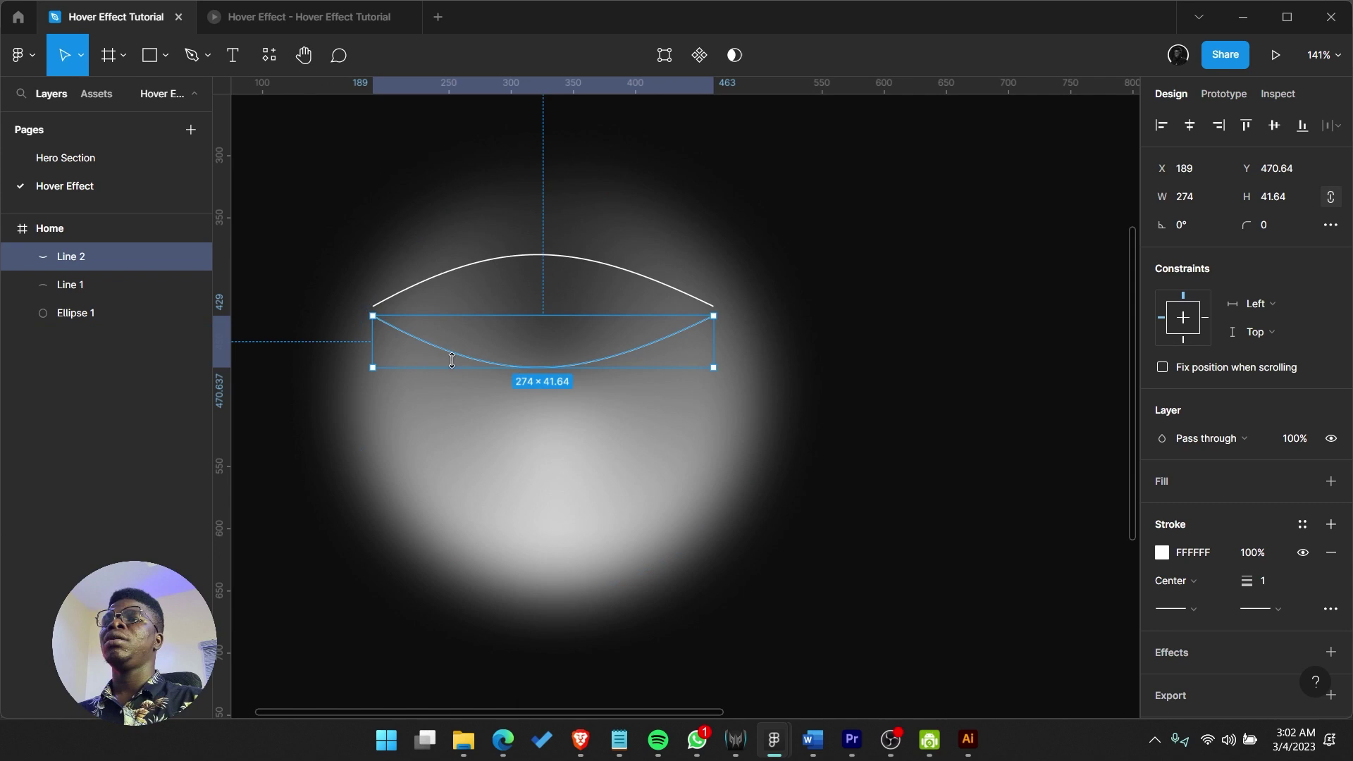
drag(519, 362, 538, 468)
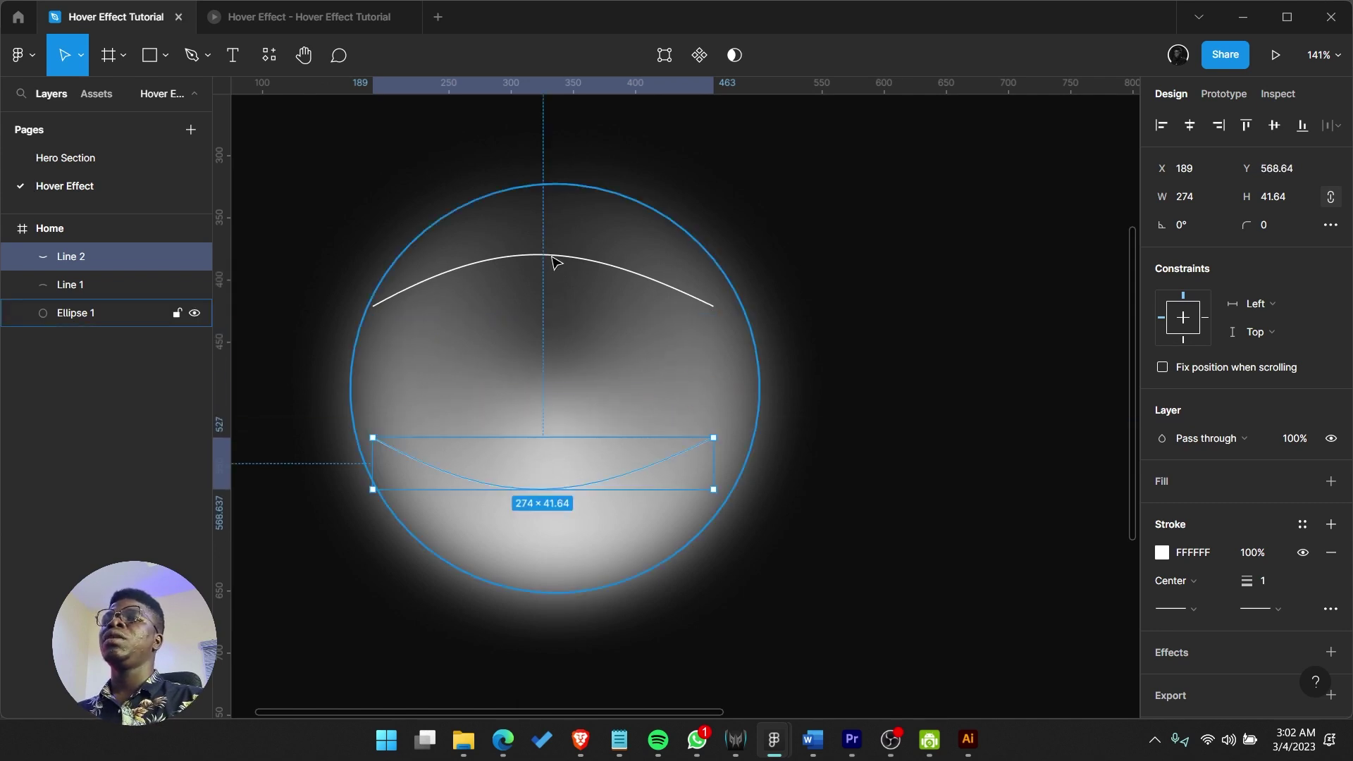
- Try adding a copy of each arc toward the middle of the circle, then undo both copies
drag(553, 262, 562, 344)
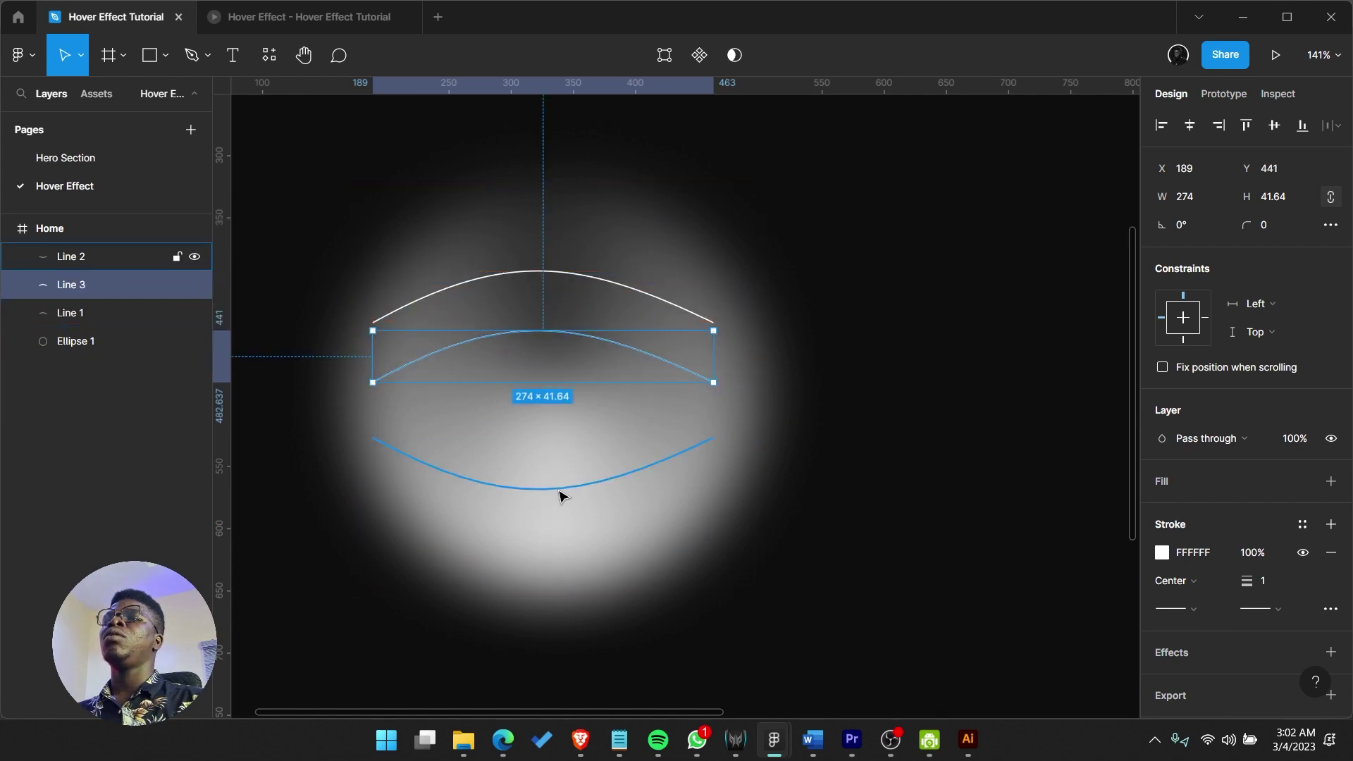
drag(562, 496, 557, 449)
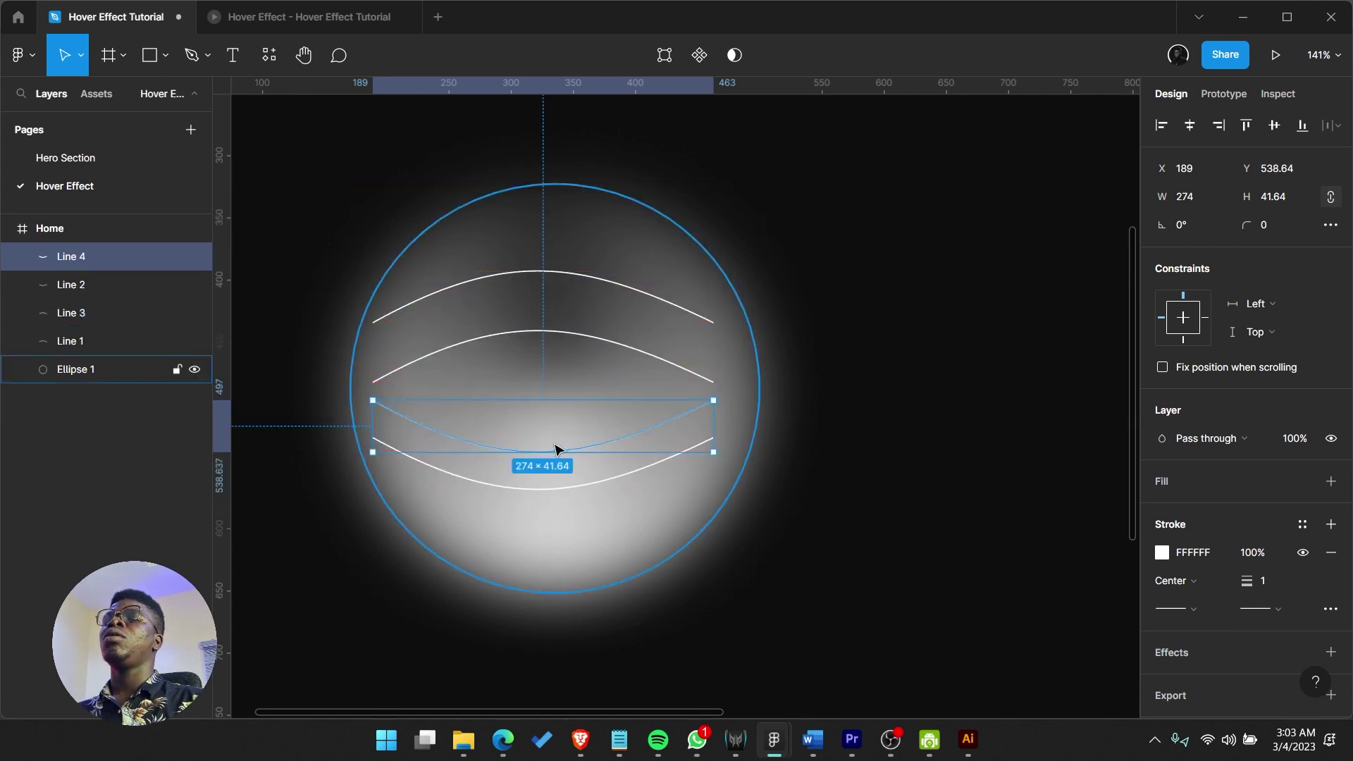
key(ctrl+z)
key(ctrl+z)
- Bring the two arcs closer together, moving the upper one down and the lower one up to about Y 553.64
drag(562, 293, 564, 331)
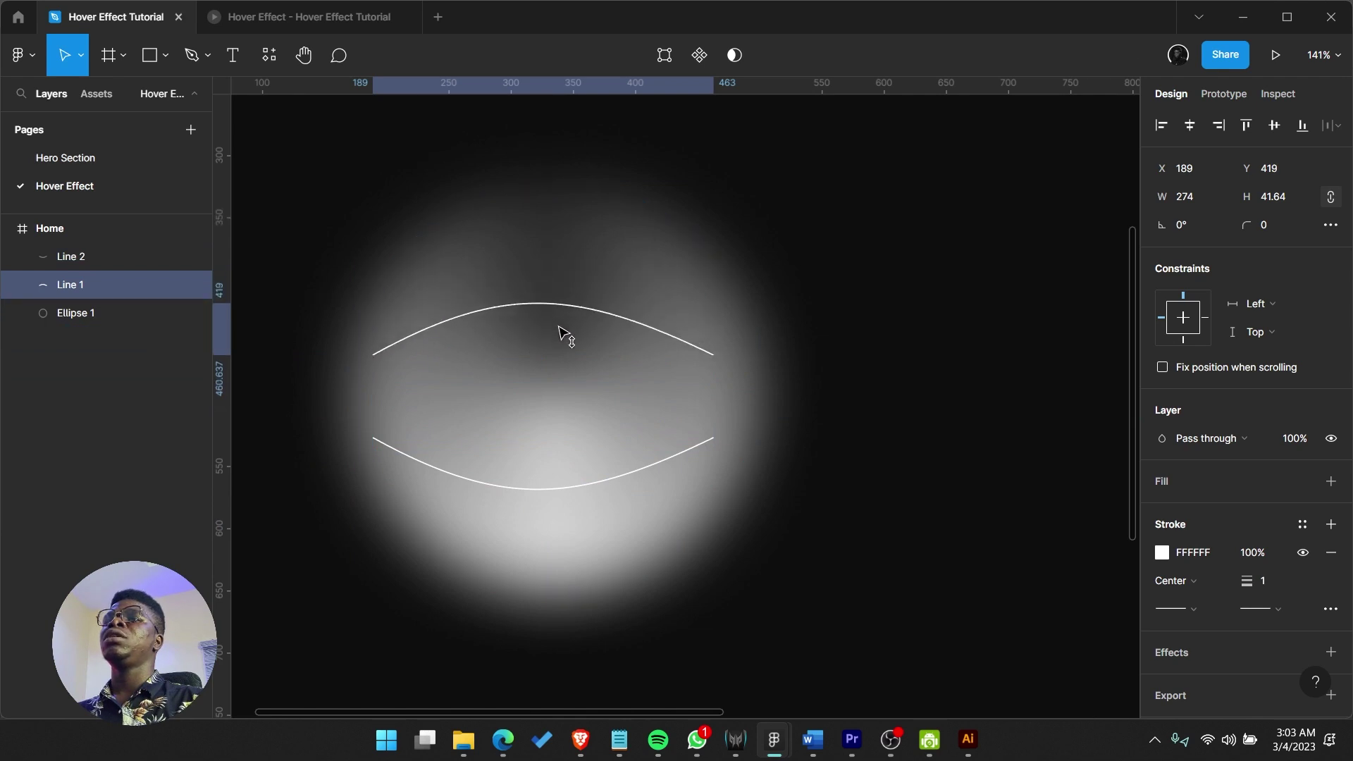
drag(568, 474, 592, 459)
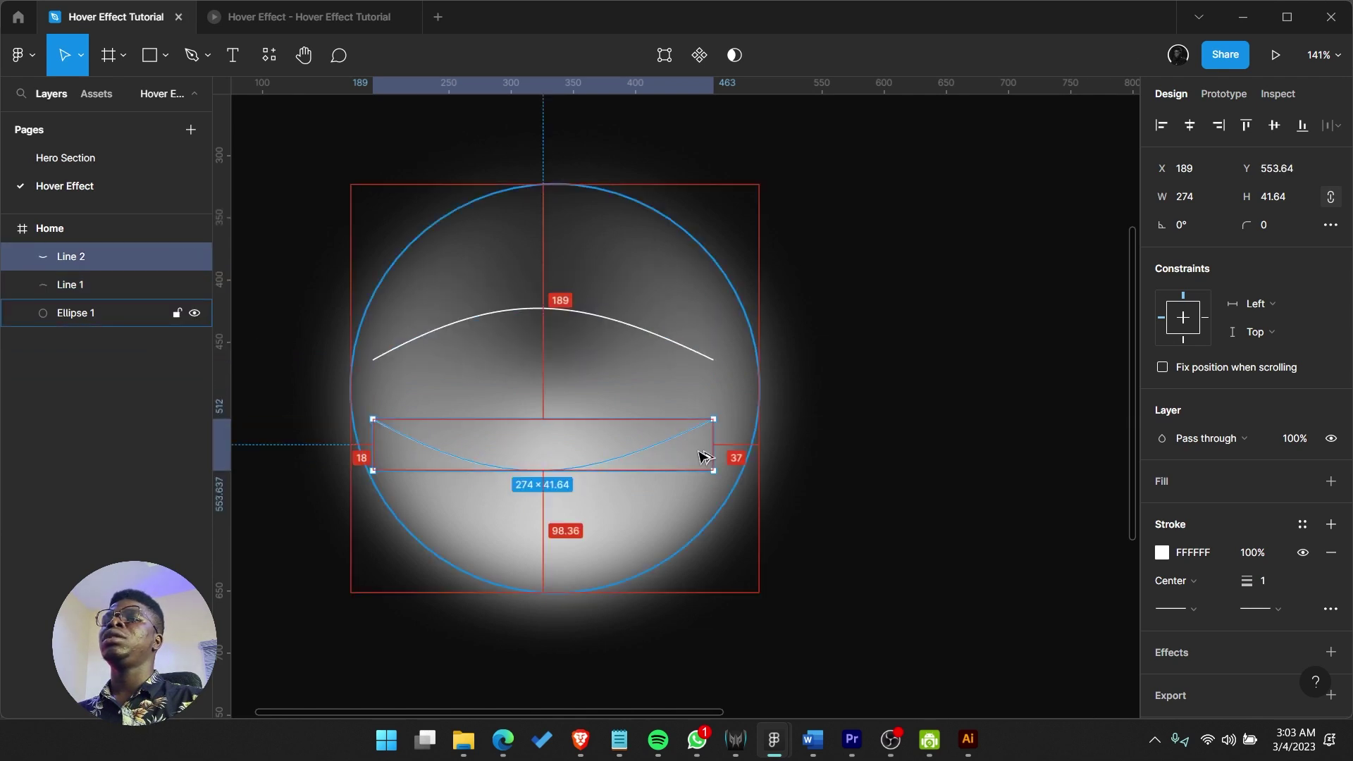
- Duplicate the lower arc and stand the copy upright at -90°, at about X 258, Y 351 in the circle's left half
drag(719, 472, 470, 465)
key(ctrl+z)
key(ctrl+d)
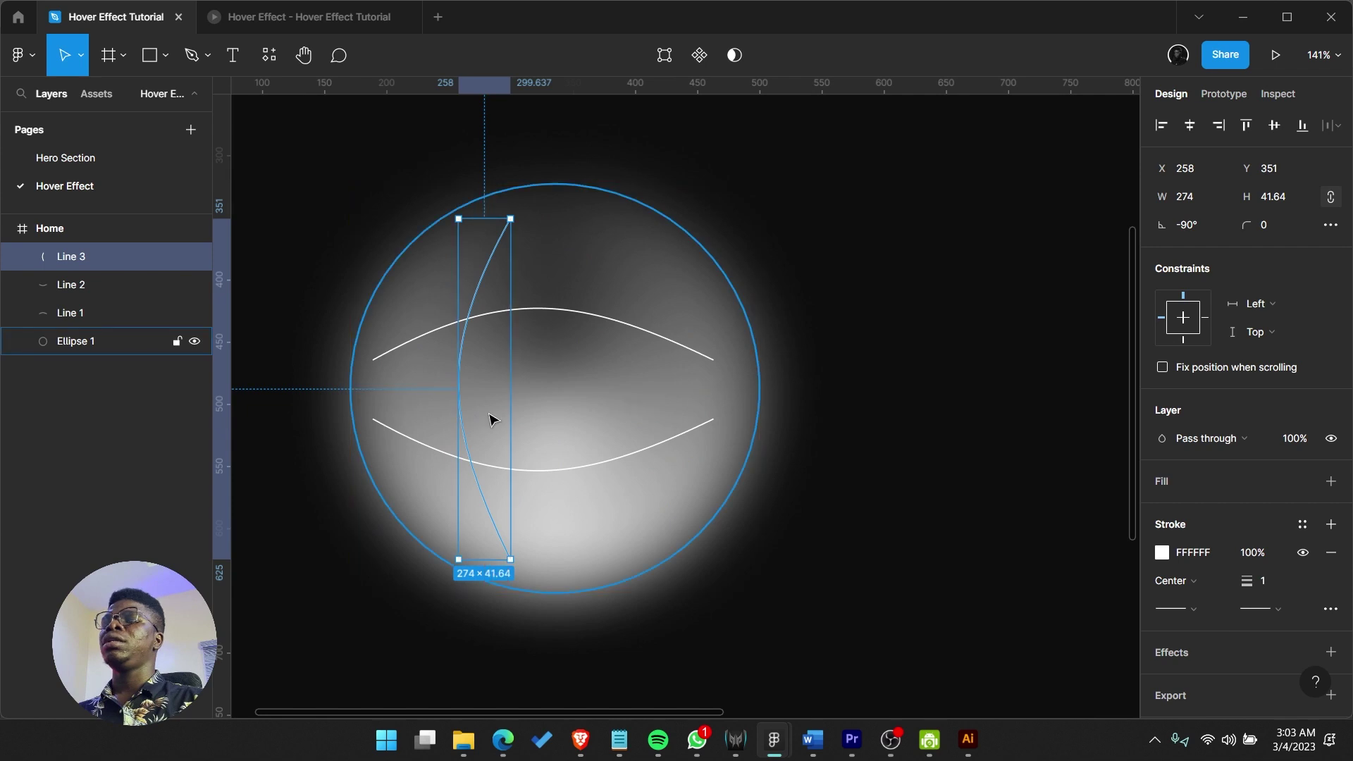
- Duplicate the upright arc, flipping the copy vertically and moving it sideways to about X 335
key(ctrl+d)
key(shift+v)
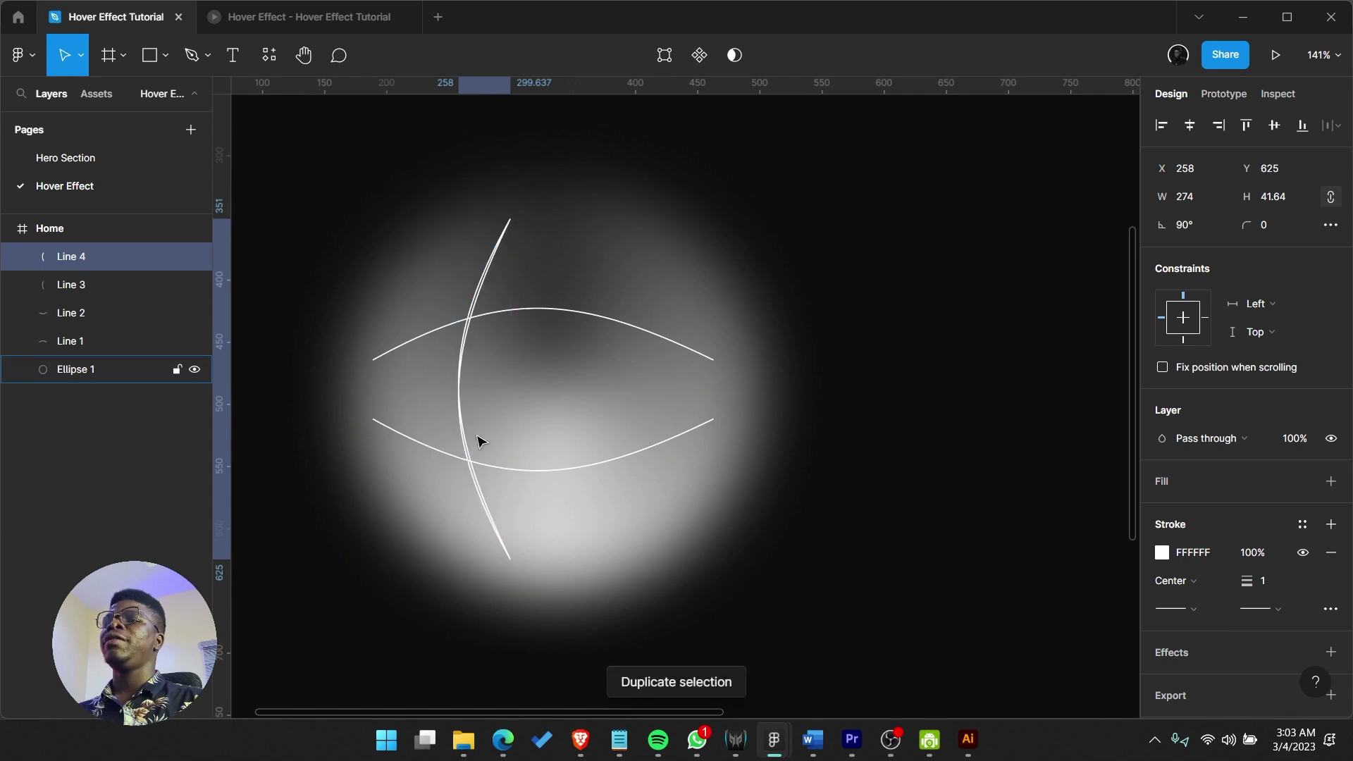
drag(487, 426, 580, 429)
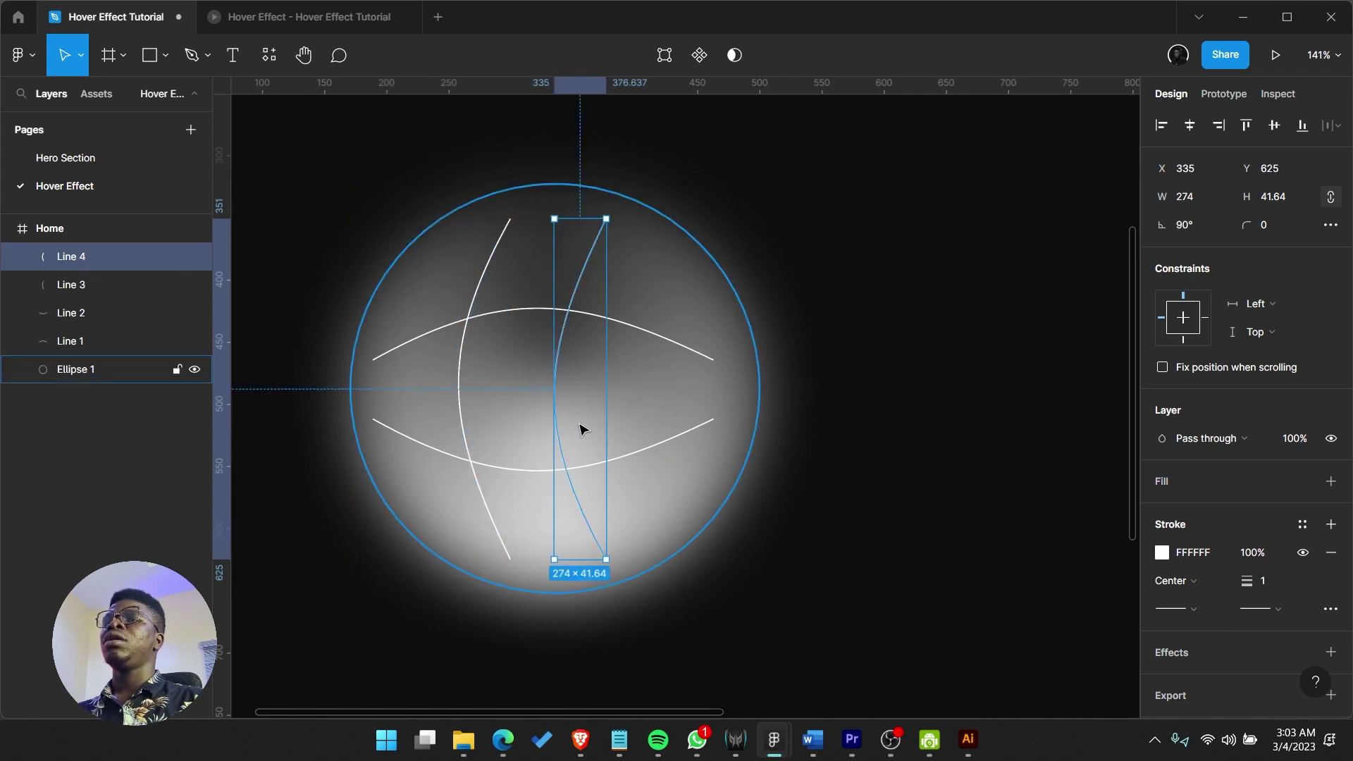
- Flip the copied upright arc horizontally and move it outward to about X 400.64 so it mirrors the other upright arc
key(shift+h)
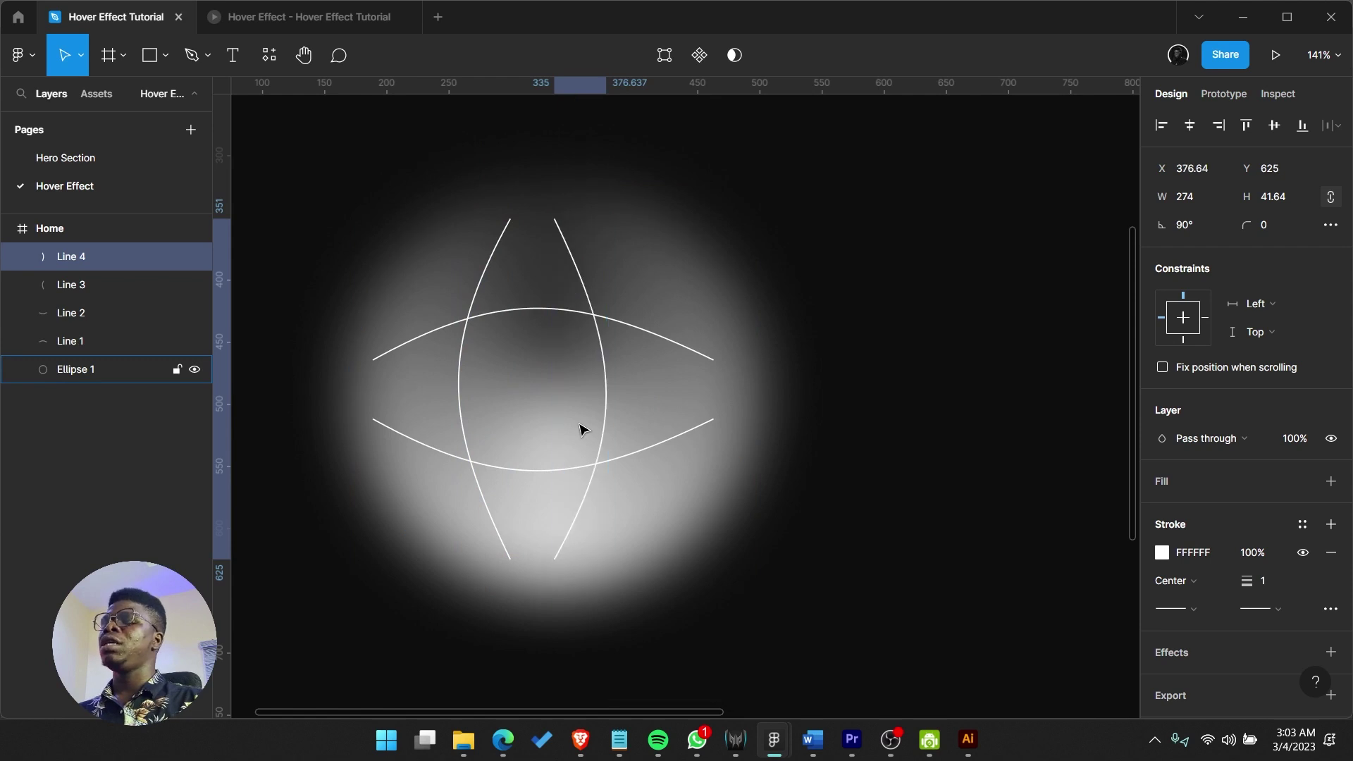
drag(588, 421, 614, 421)
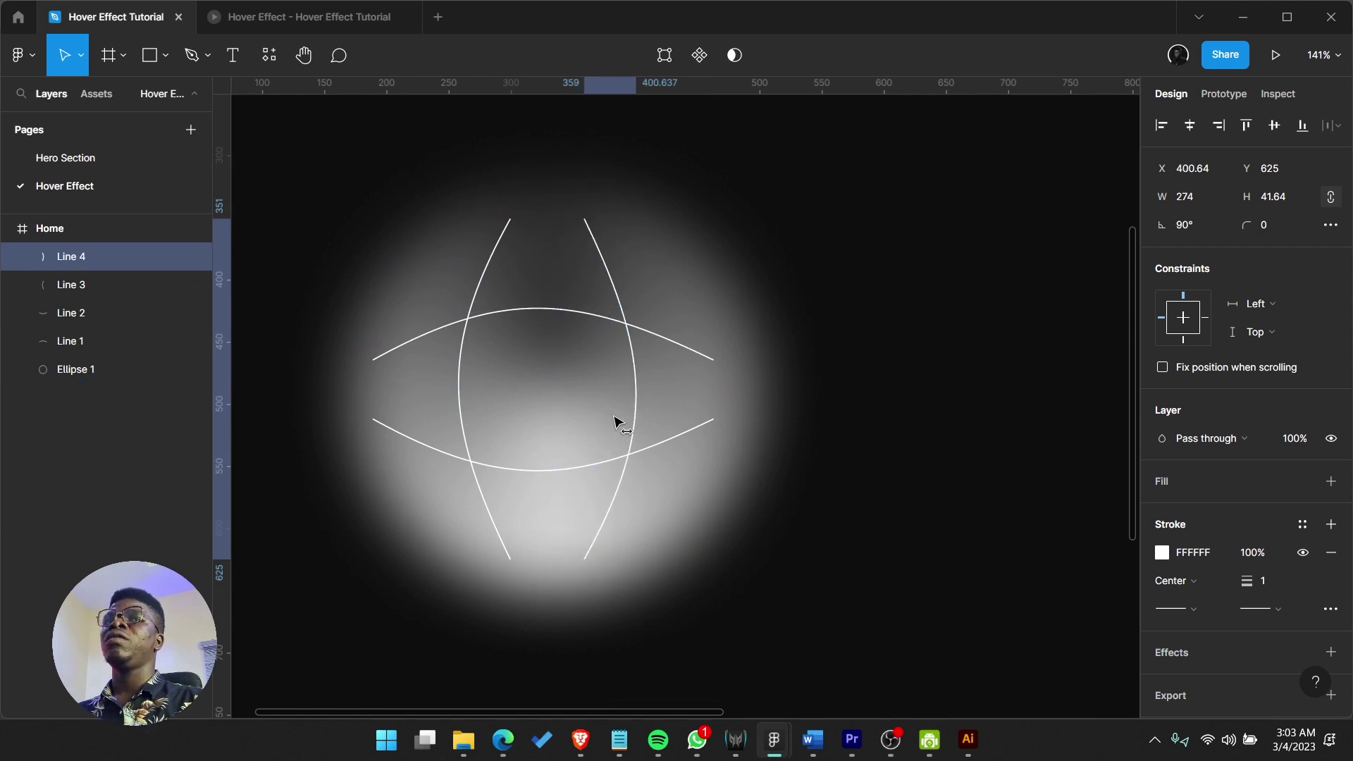
click(700, 391)
scroll(880, 443, down, 5)
click(944, 465)
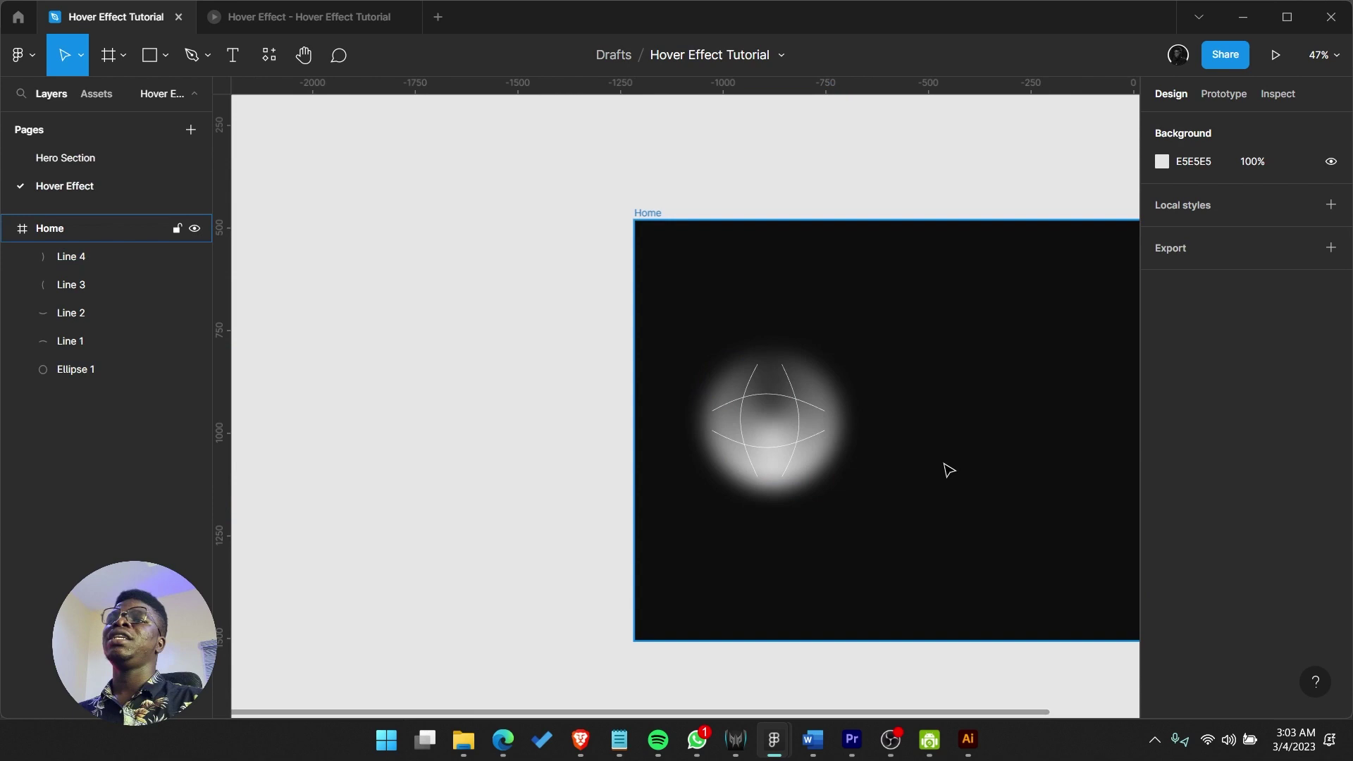
scroll(951, 471, up, 3)
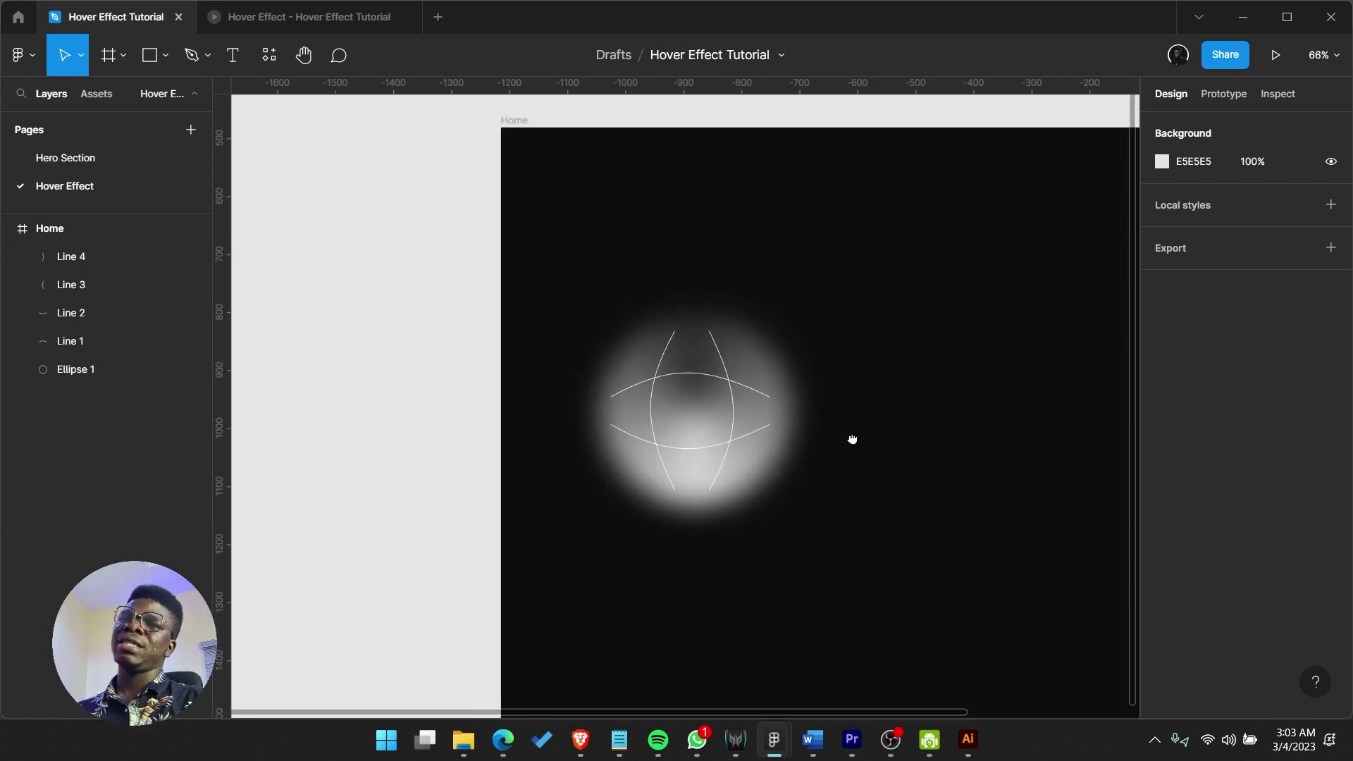
- Select all four curved lines over the circle, without the ellipse, and group them
scroll(851, 441, up, 2)
scroll(610, 489, up, 4)
click(634, 445)
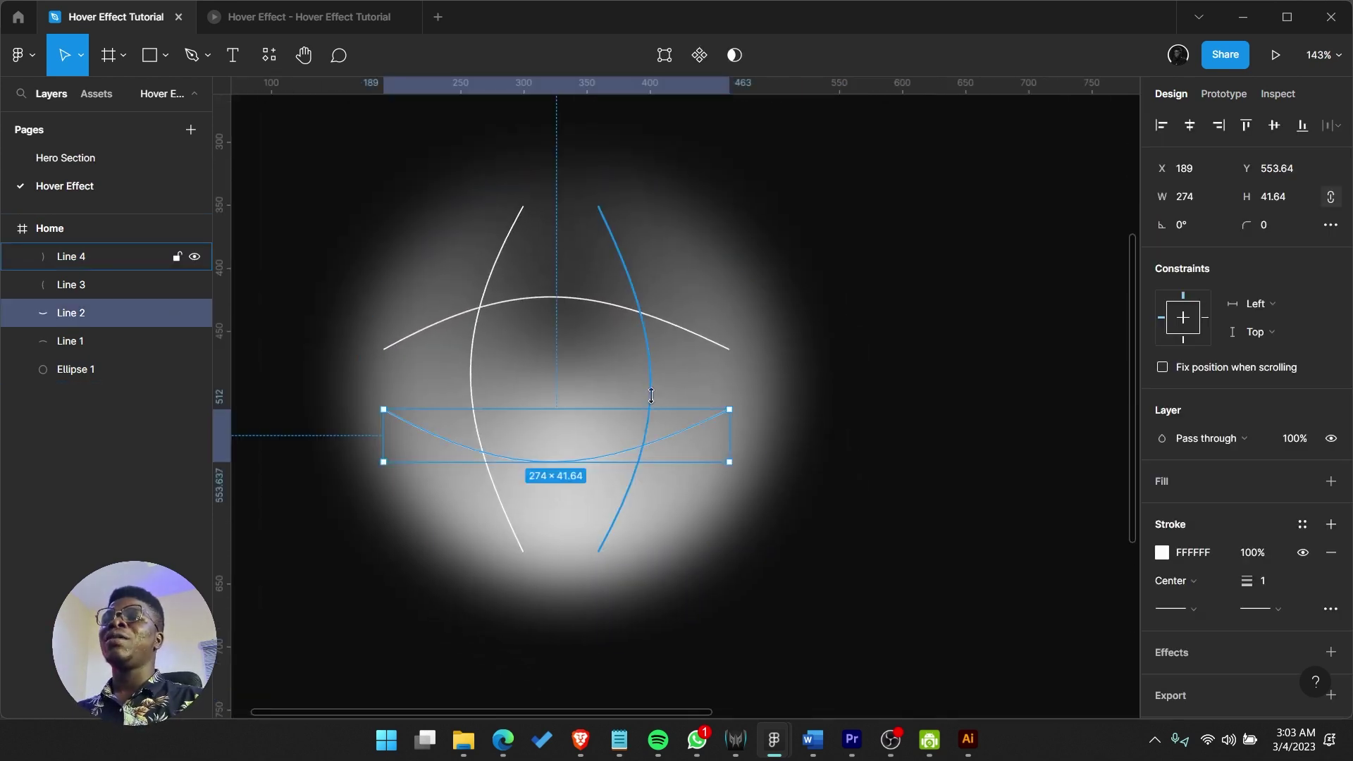
shift+click(629, 306)
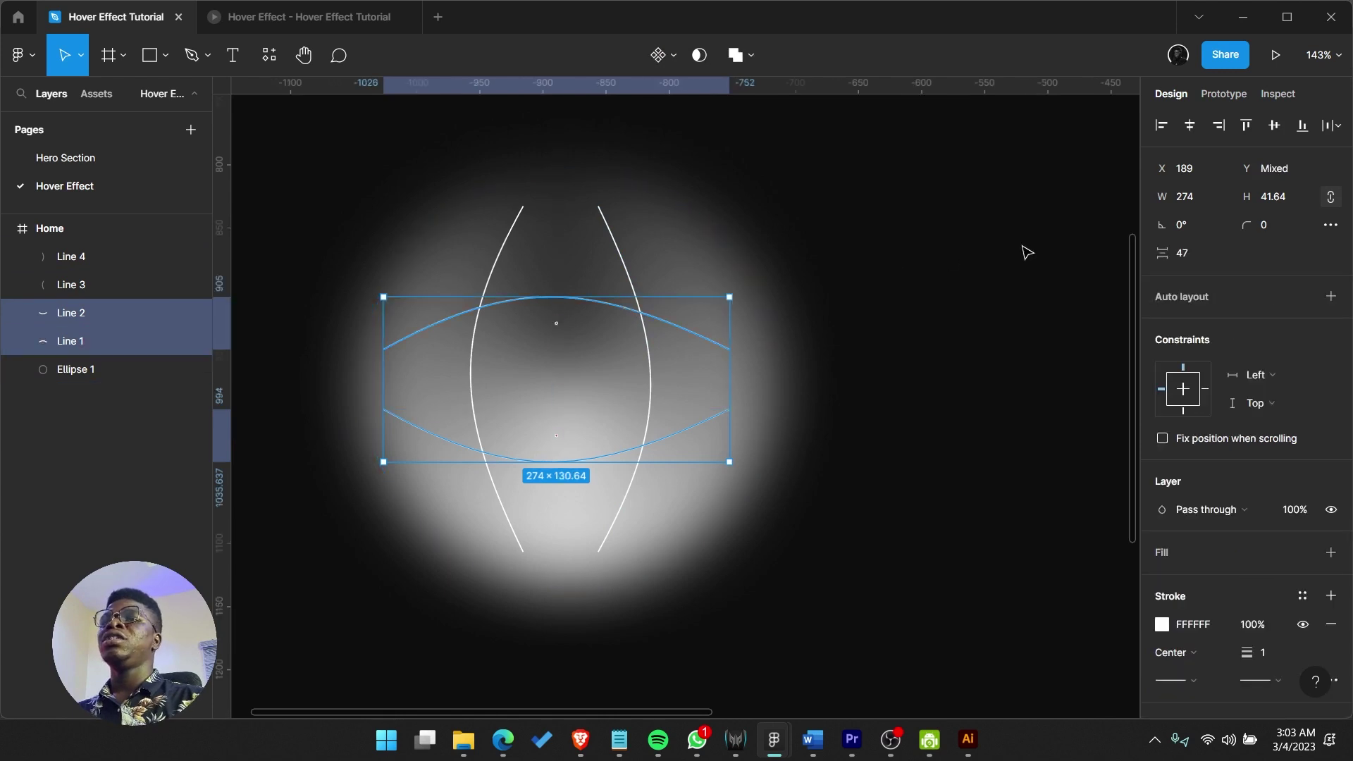
click(624, 272)
shift+click(504, 270)
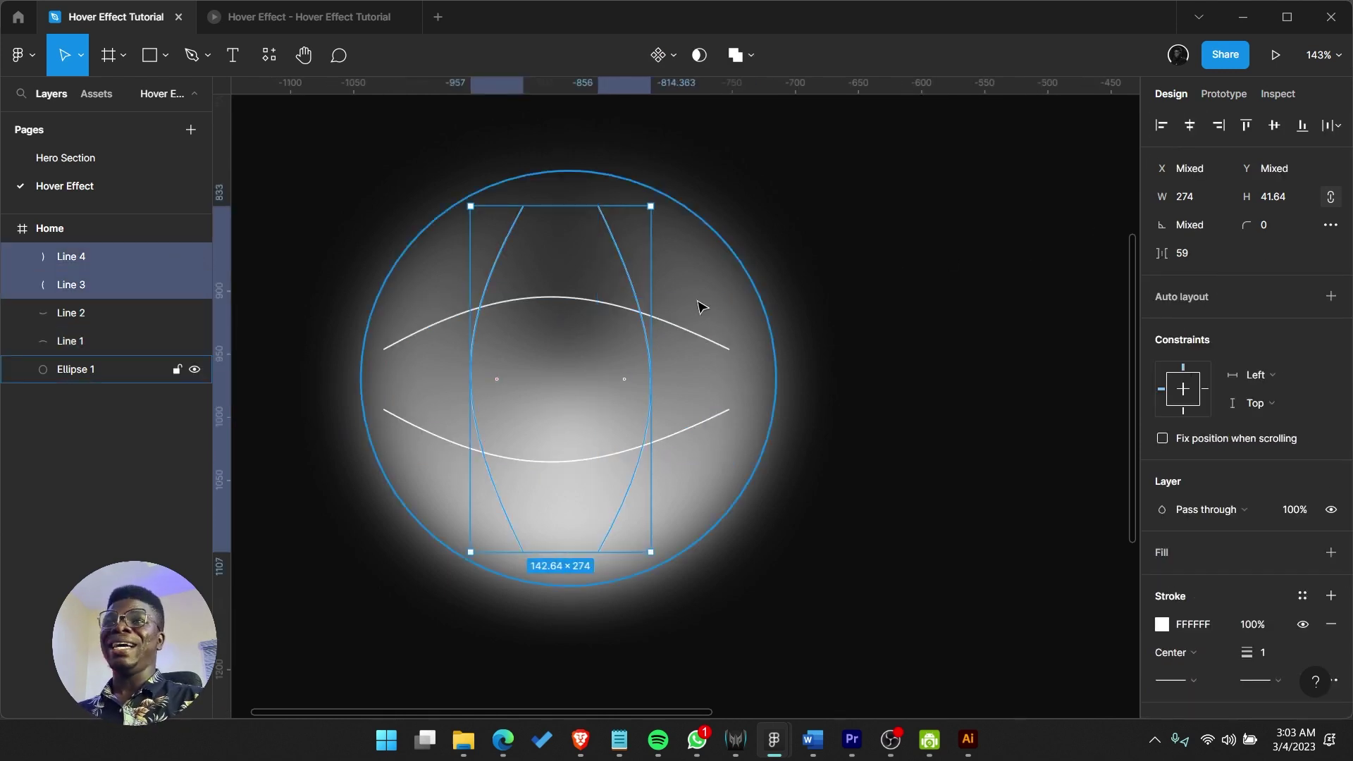
scroll(607, 358, down, 3)
scroll(608, 359, up, 1)
scroll(612, 409, down, 1)
drag(830, 218, 392, 441)
shift+click(734, 308)
key(ctrl+g)
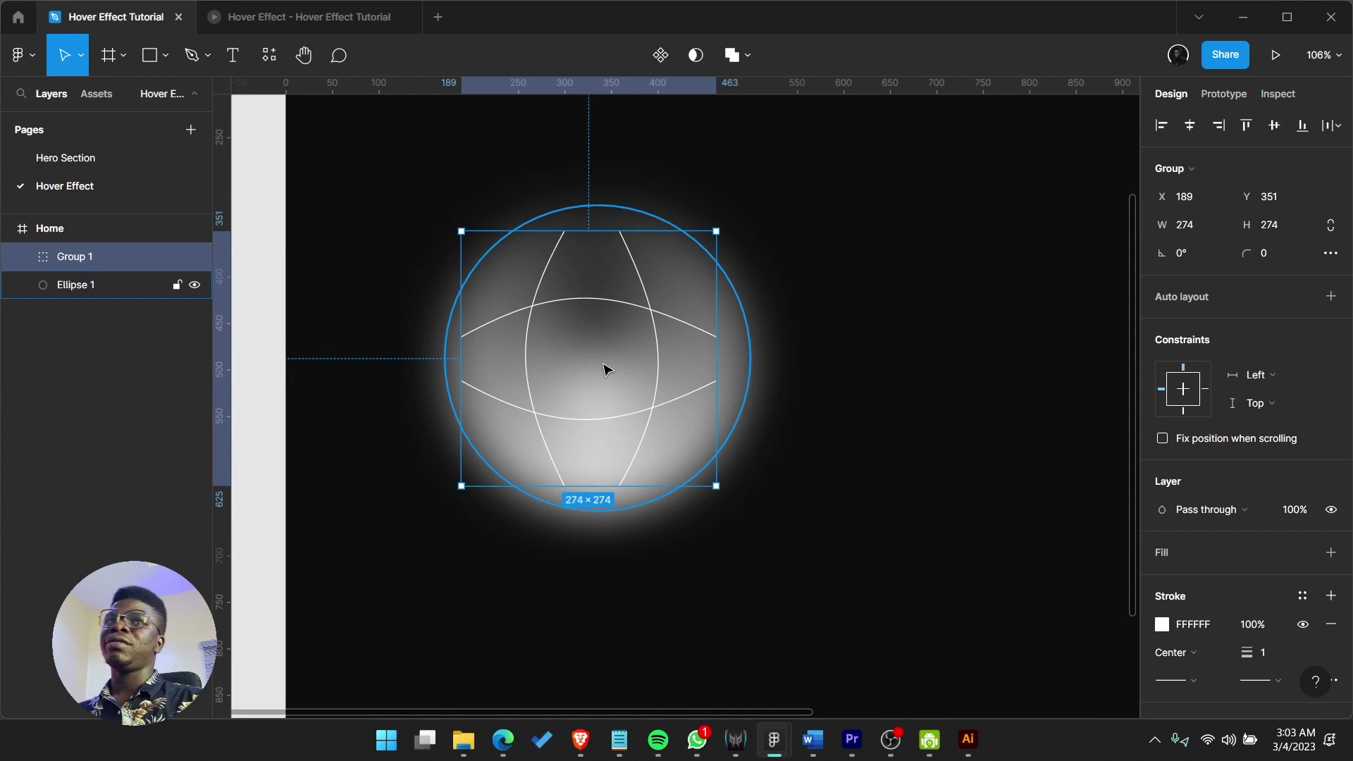
scroll(704, 303, right, 1)
click(773, 286)
click(652, 314)
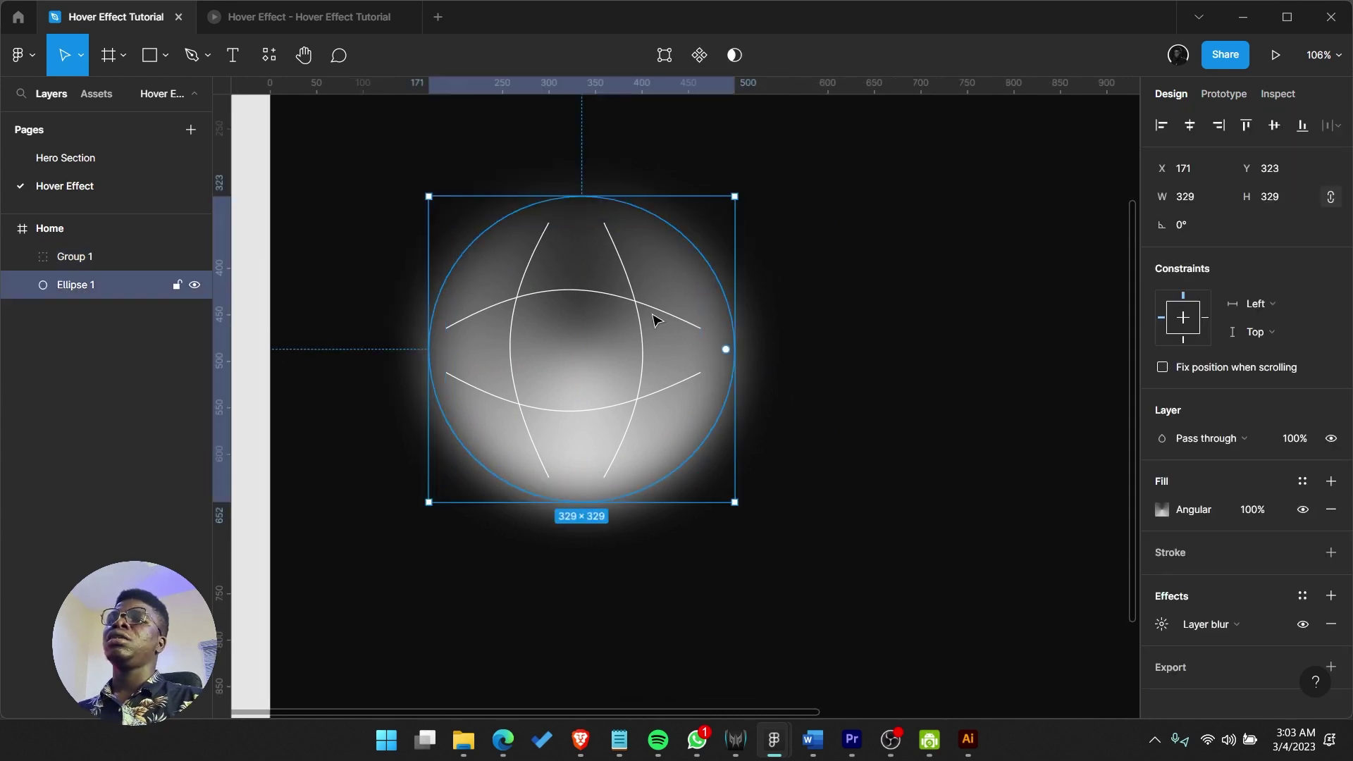
double_click(640, 306)
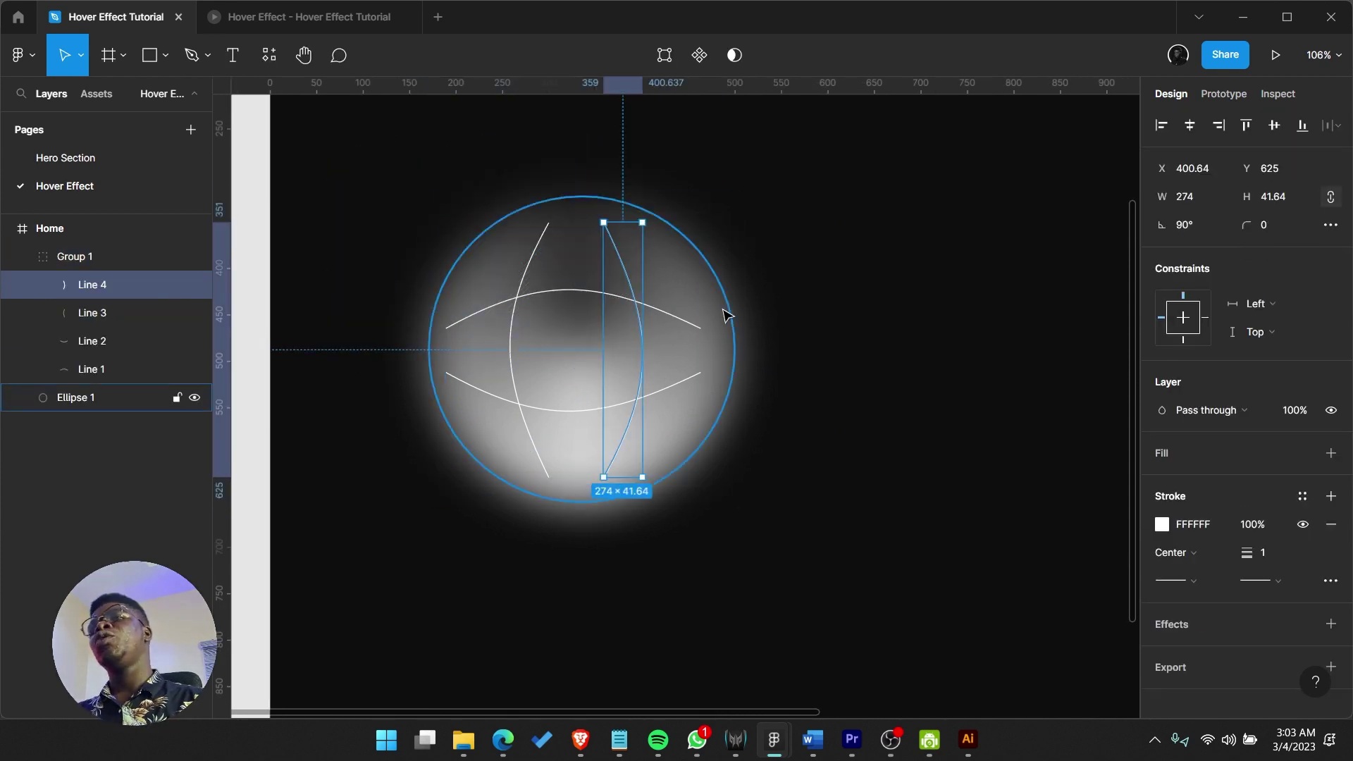
click(698, 308)
click(810, 327)
scroll(816, 328, down, 3)
scroll(704, 352, down, 2)
scroll(447, 381, up, 4)
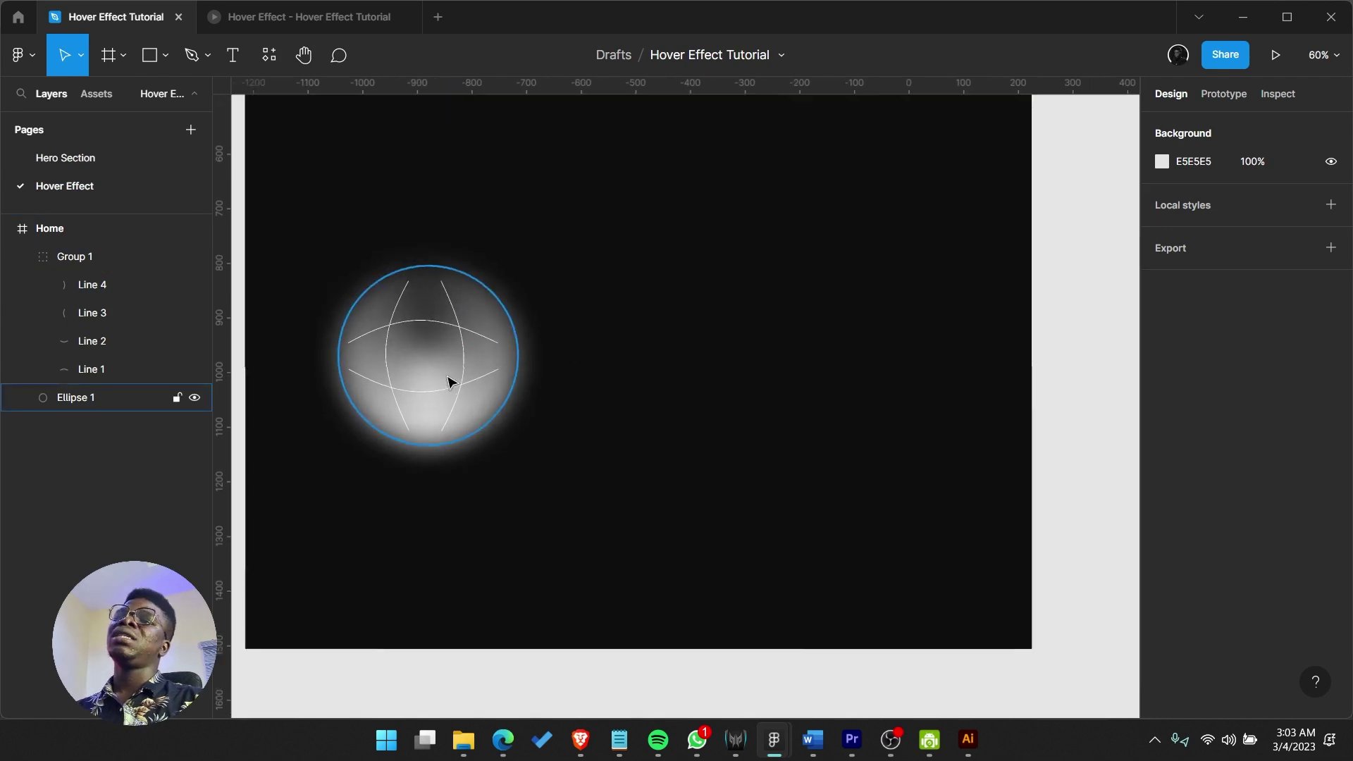
- Lower the layer opacity of the grouped curved lines first to 60% and then to 40%
double_click(543, 326)
click(589, 327)
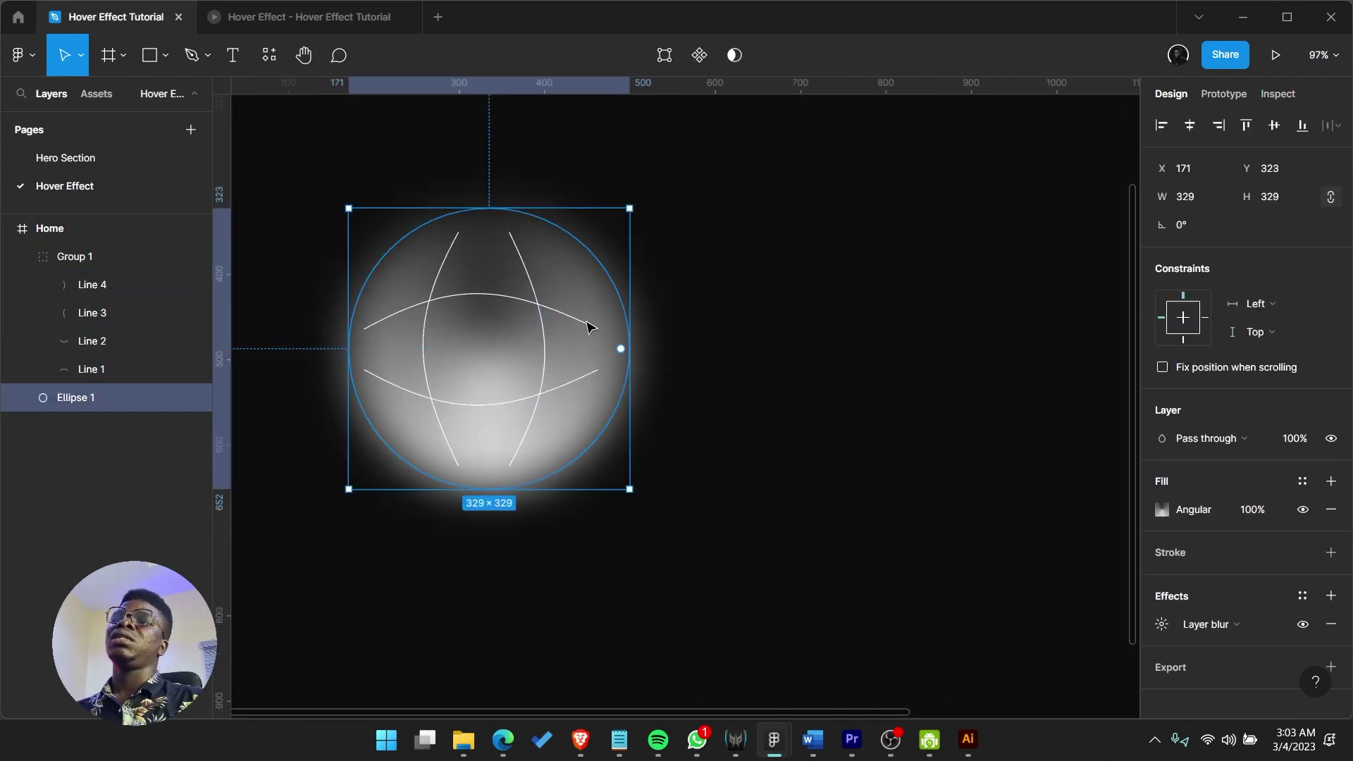
click(547, 318)
scroll(1197, 567, down, 1)
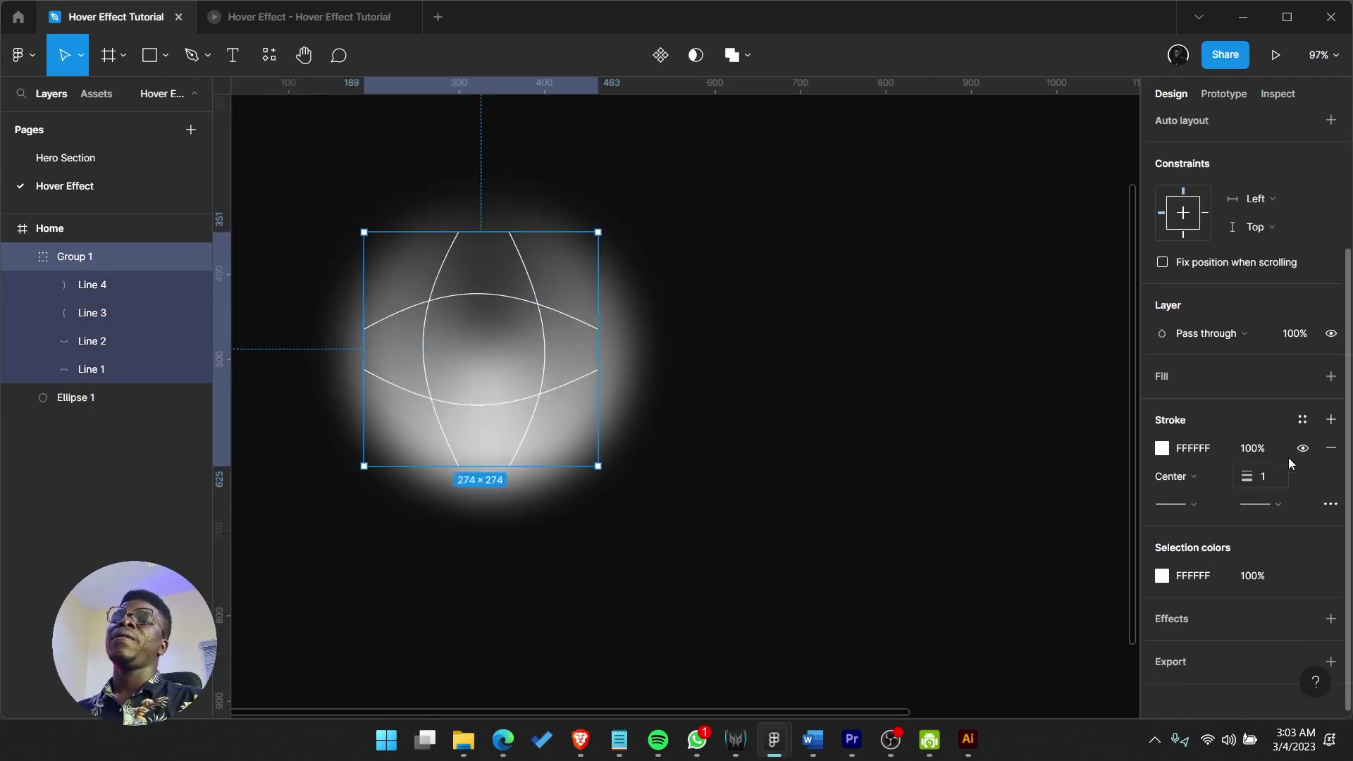
click(1292, 335)
text(60)
key(Return)
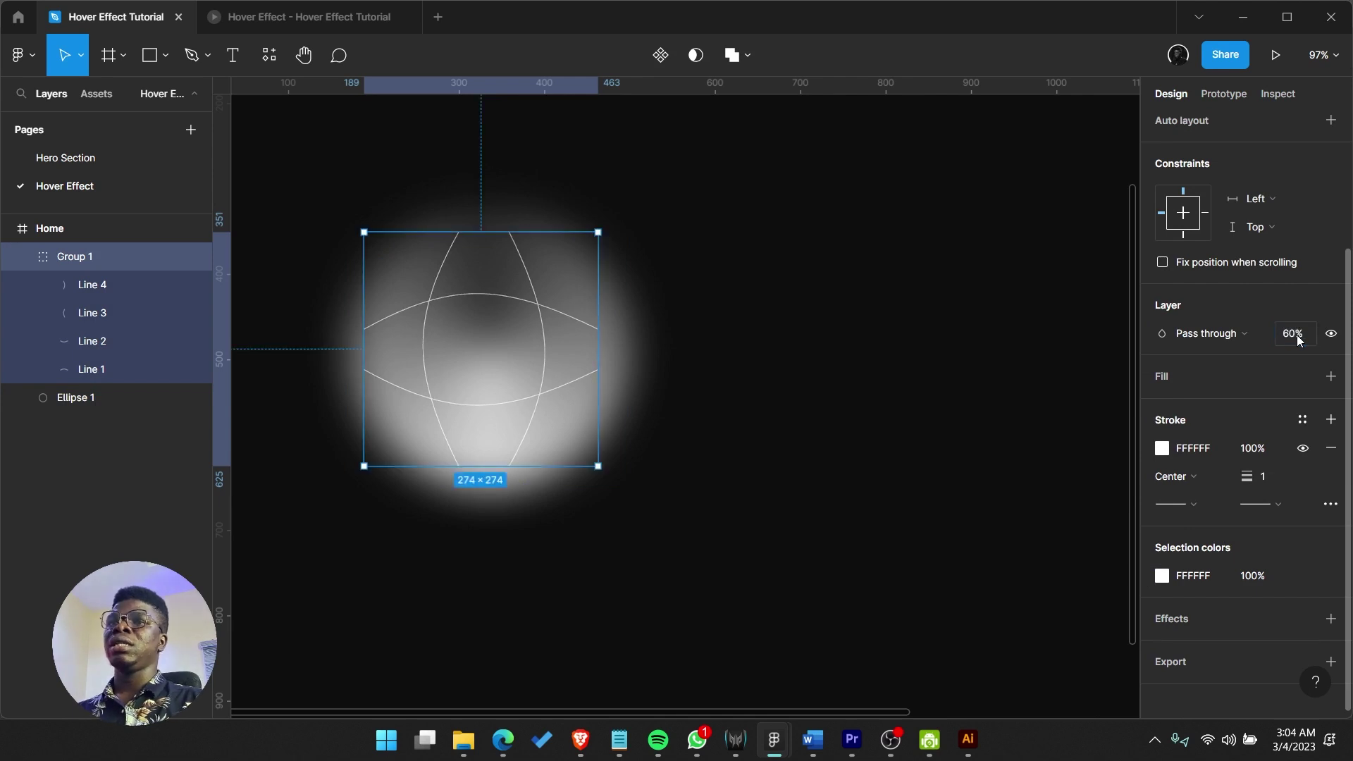
text(40)
key(Return)
click(841, 359)
drag(837, 361, 896, 448)
click(662, 418)
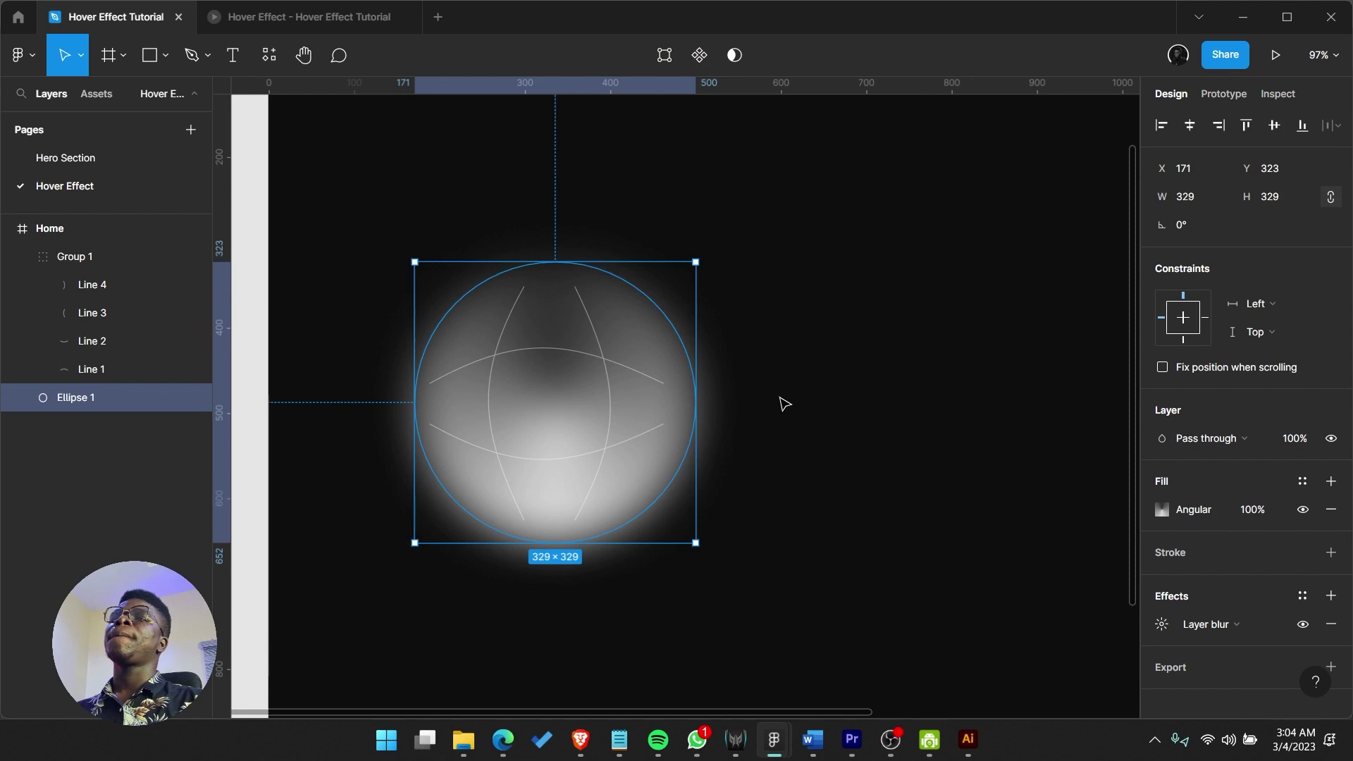
click(582, 361)
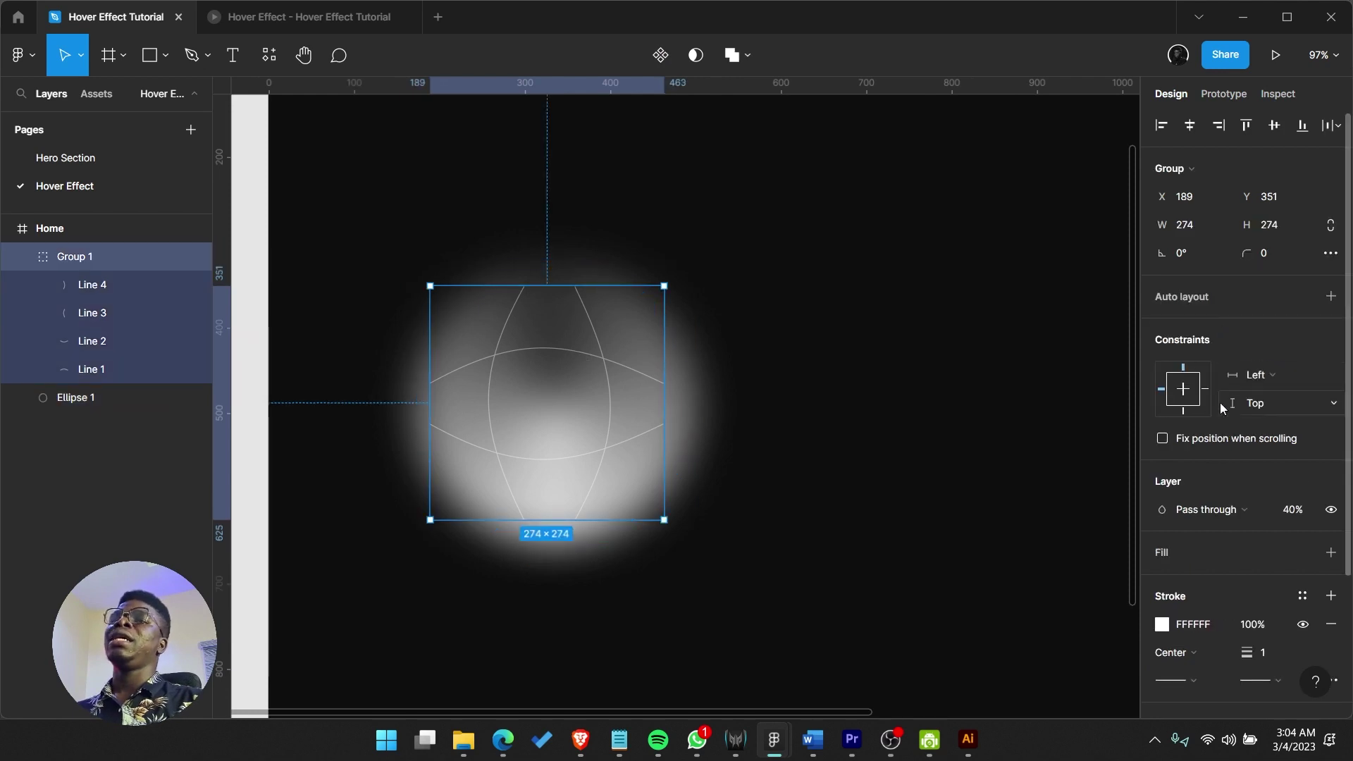
click(1224, 500)
click(1300, 340)
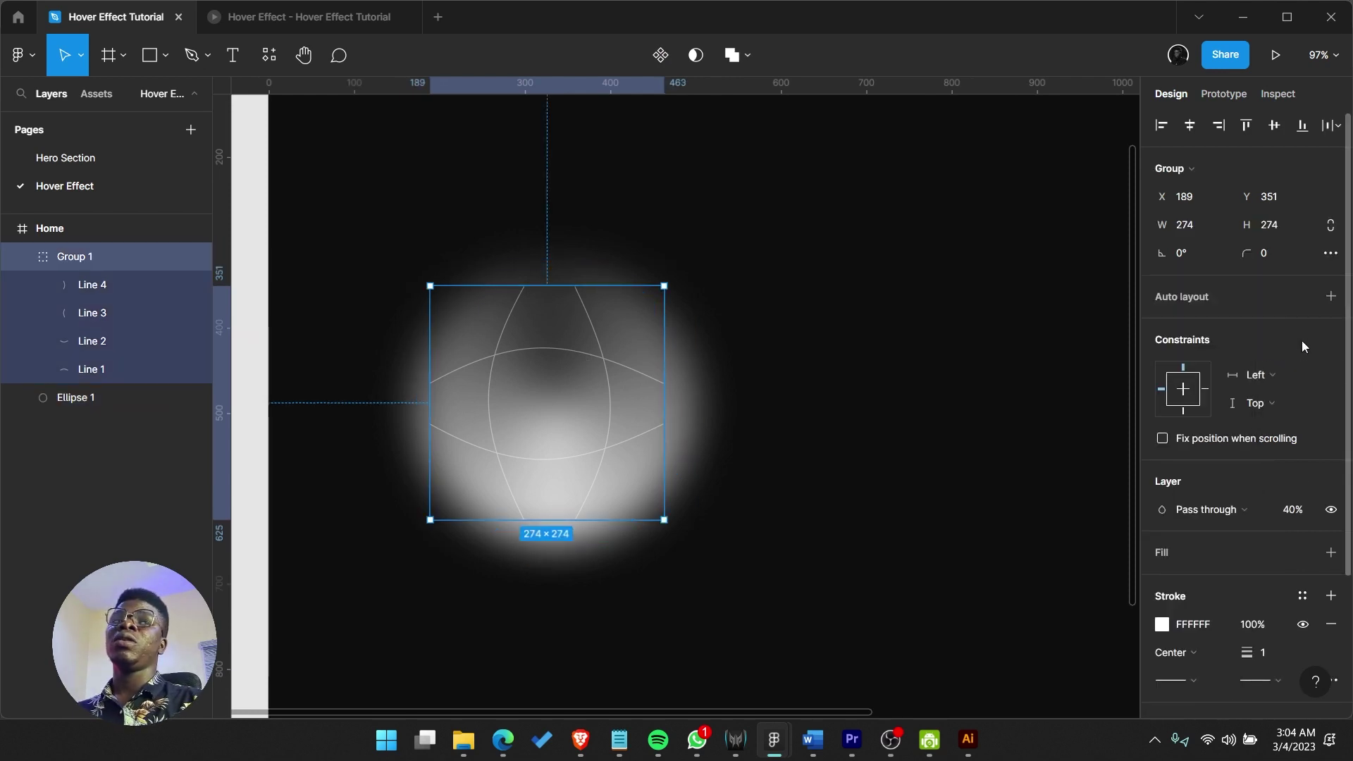
click(754, 345)
- Select the line group together with the blurred ellipse and create a single component from them
drag(726, 224, 465, 493)
drag(876, 179, 326, 624)
click(673, 55)
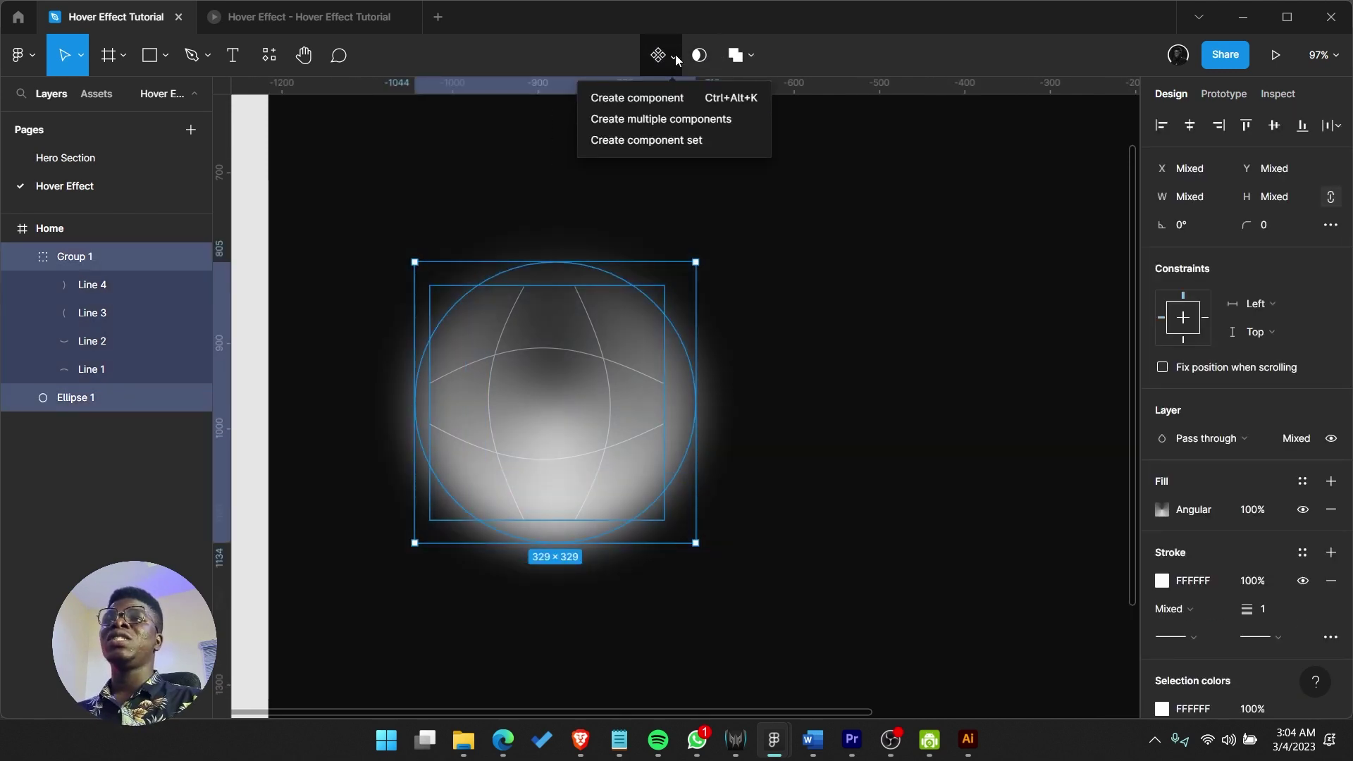
click(683, 98)
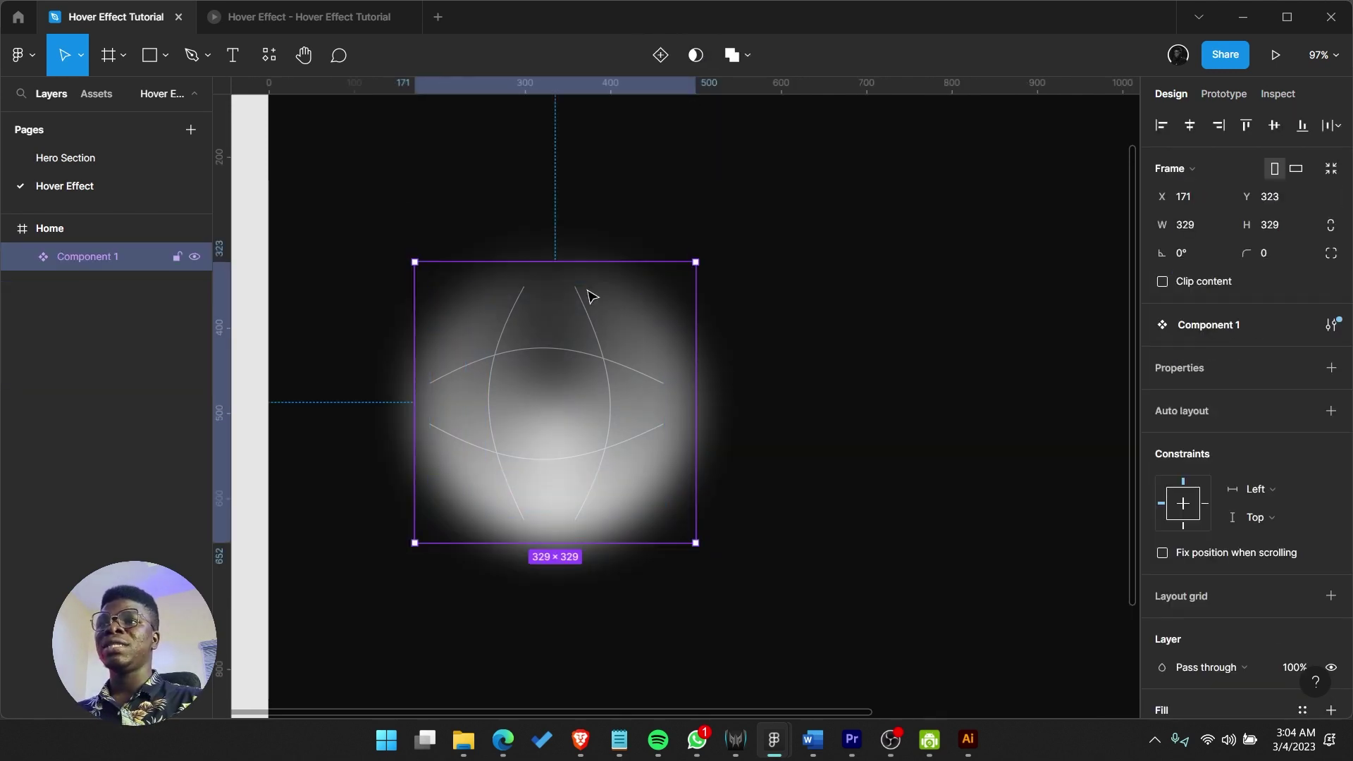
- Add a second variant to the globe component and move the whole component set to about X 211, Y 138 in the Home frame
scroll(500, 297, down, 1)
scroll(500, 297, right, 1)
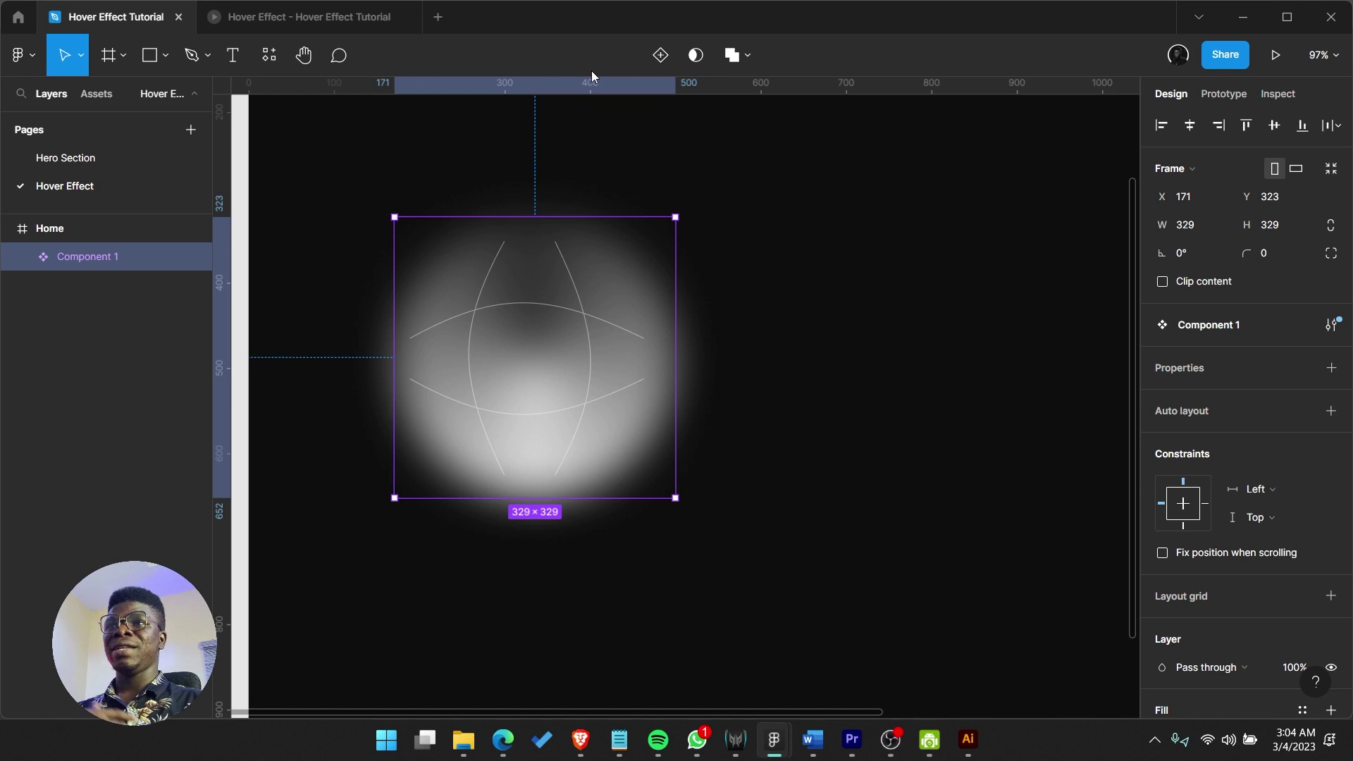
click(653, 63)
scroll(620, 178, down, 2)
scroll(556, 335, down, 5)
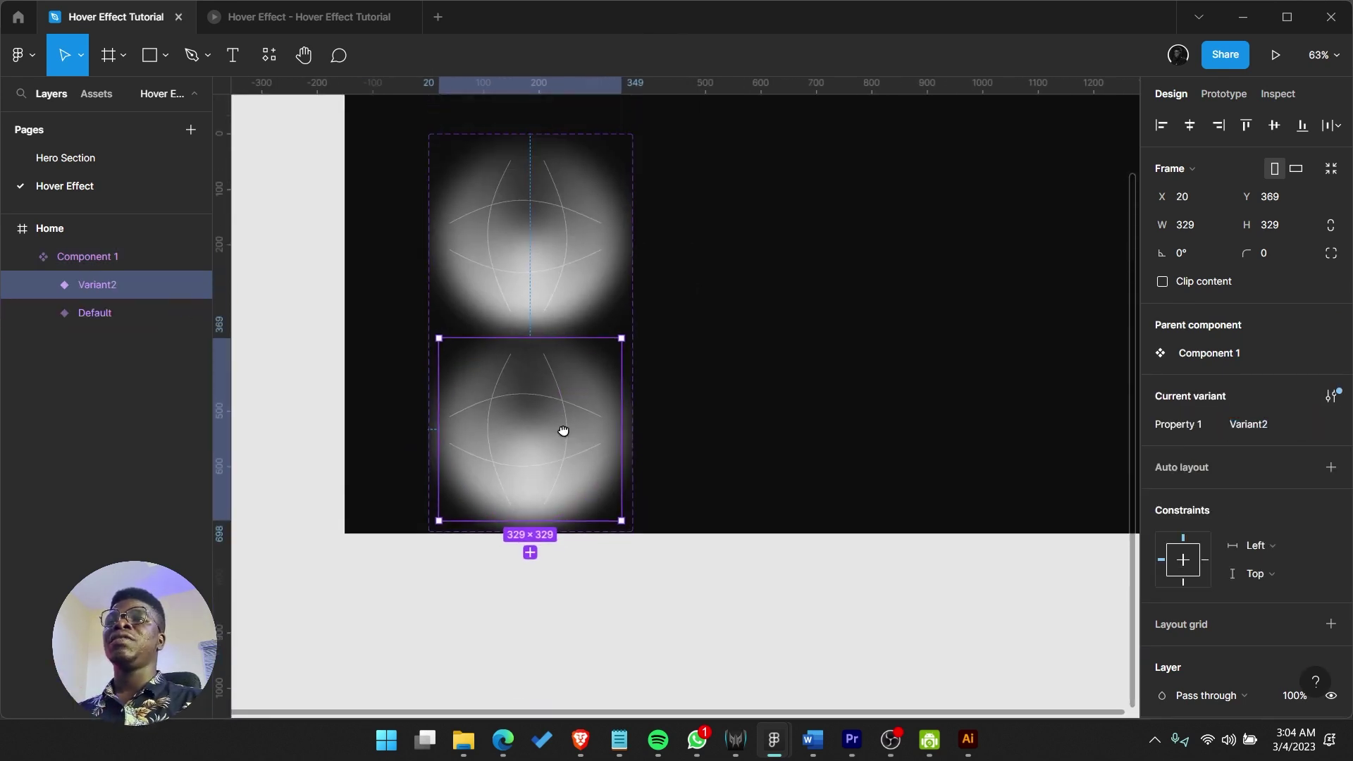
key(Escape)
drag(492, 283, 525, 193)
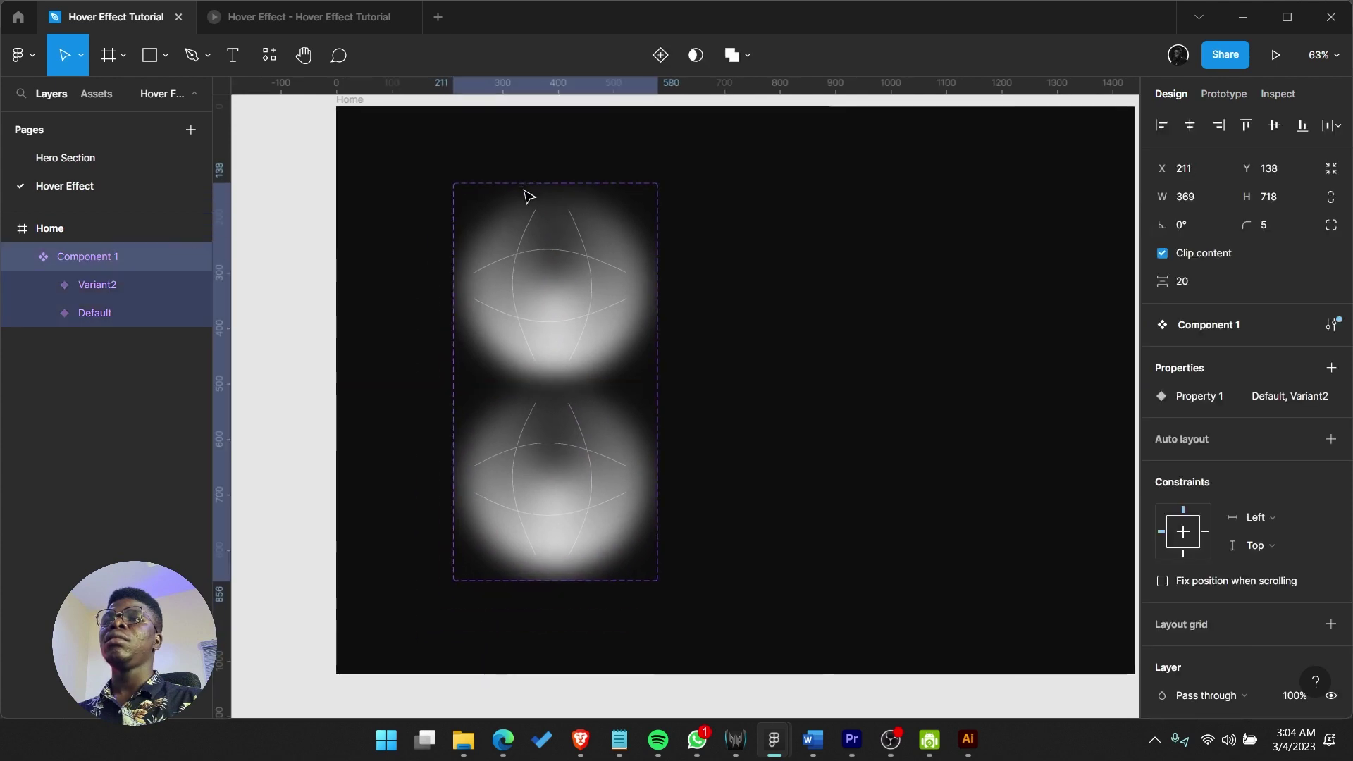
- Set the layer opacity of the line group and ellipse inside Variant2 to 0%
scroll(600, 387, down, 1)
scroll(600, 388, left, 1)
click(630, 390)
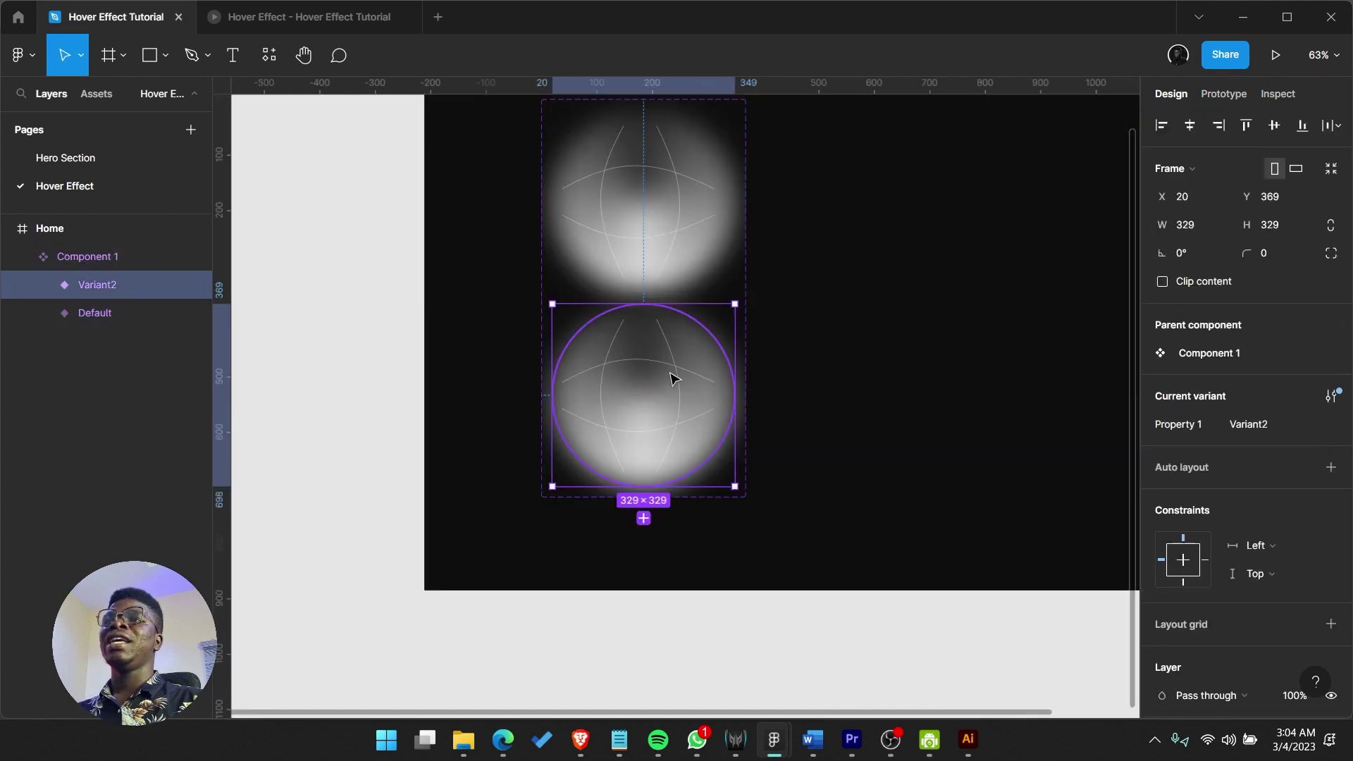
scroll(670, 378, up, 2)
key(Return)
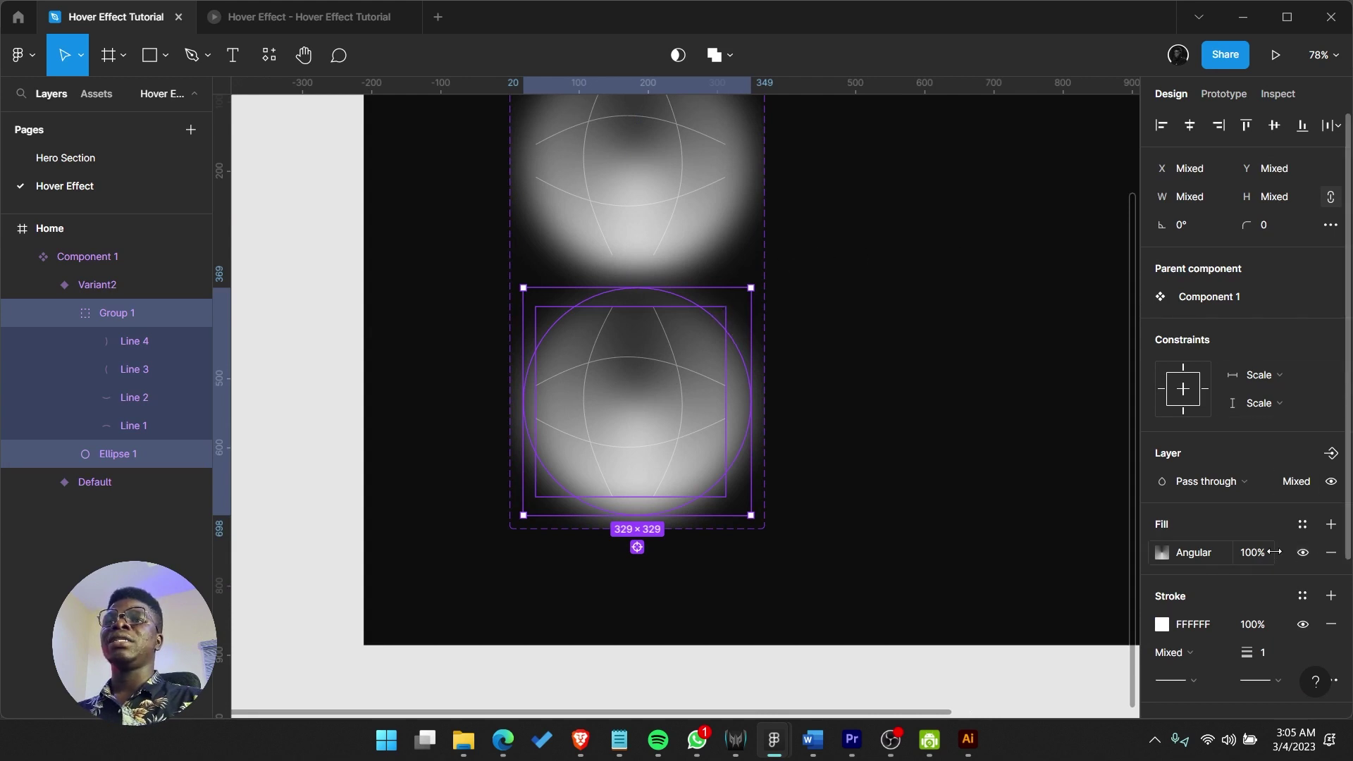
click(1303, 484)
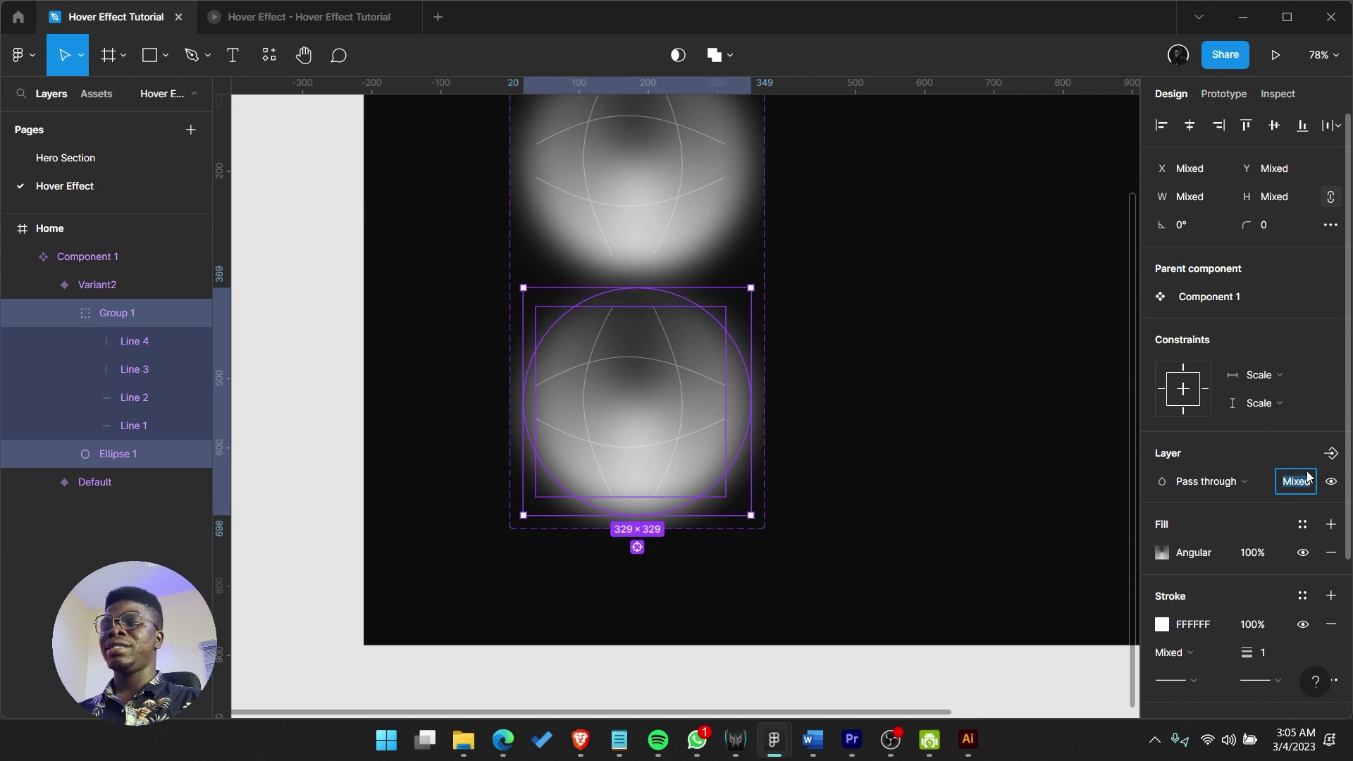
text(0)
key(Return)
drag(825, 432, 749, 515)
click(902, 366)
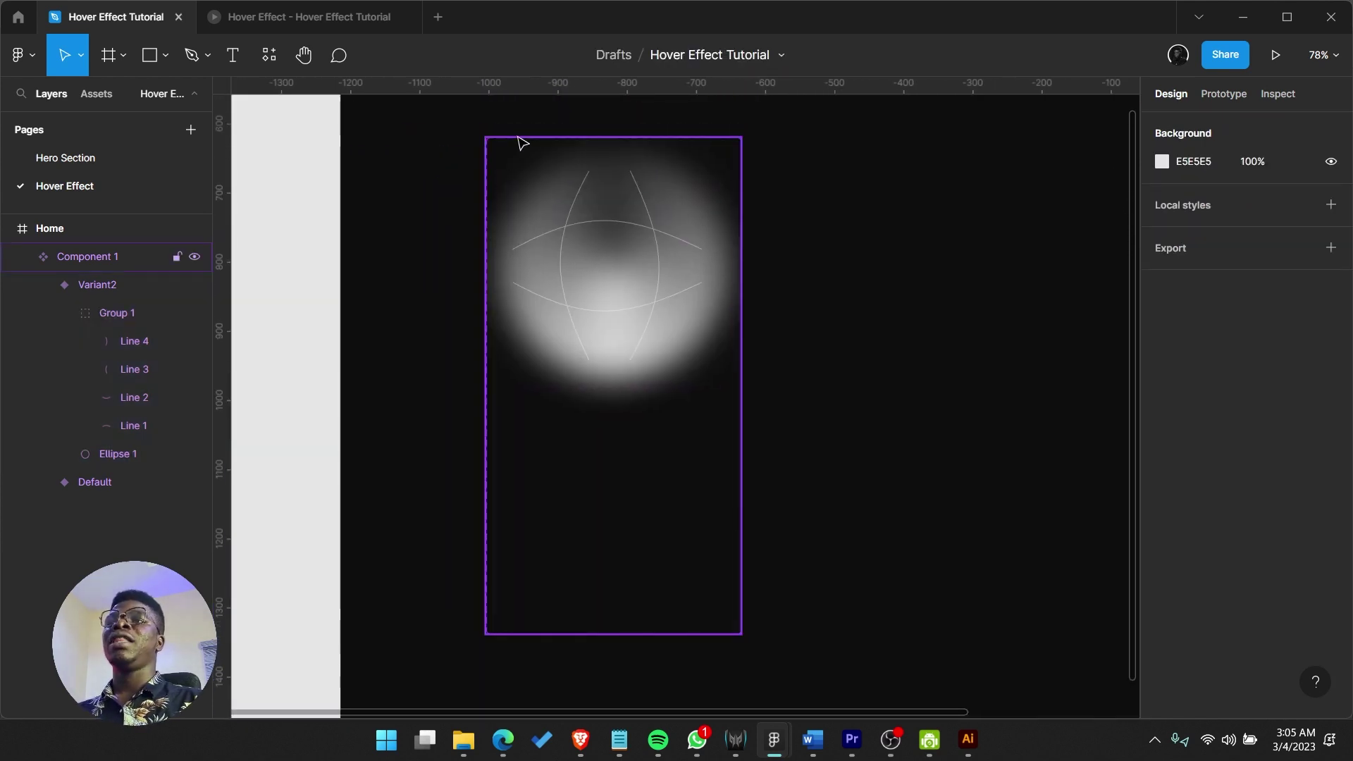
- Add a prototype connection from the Default variant to Variant2
click(543, 171)
click(568, 187)
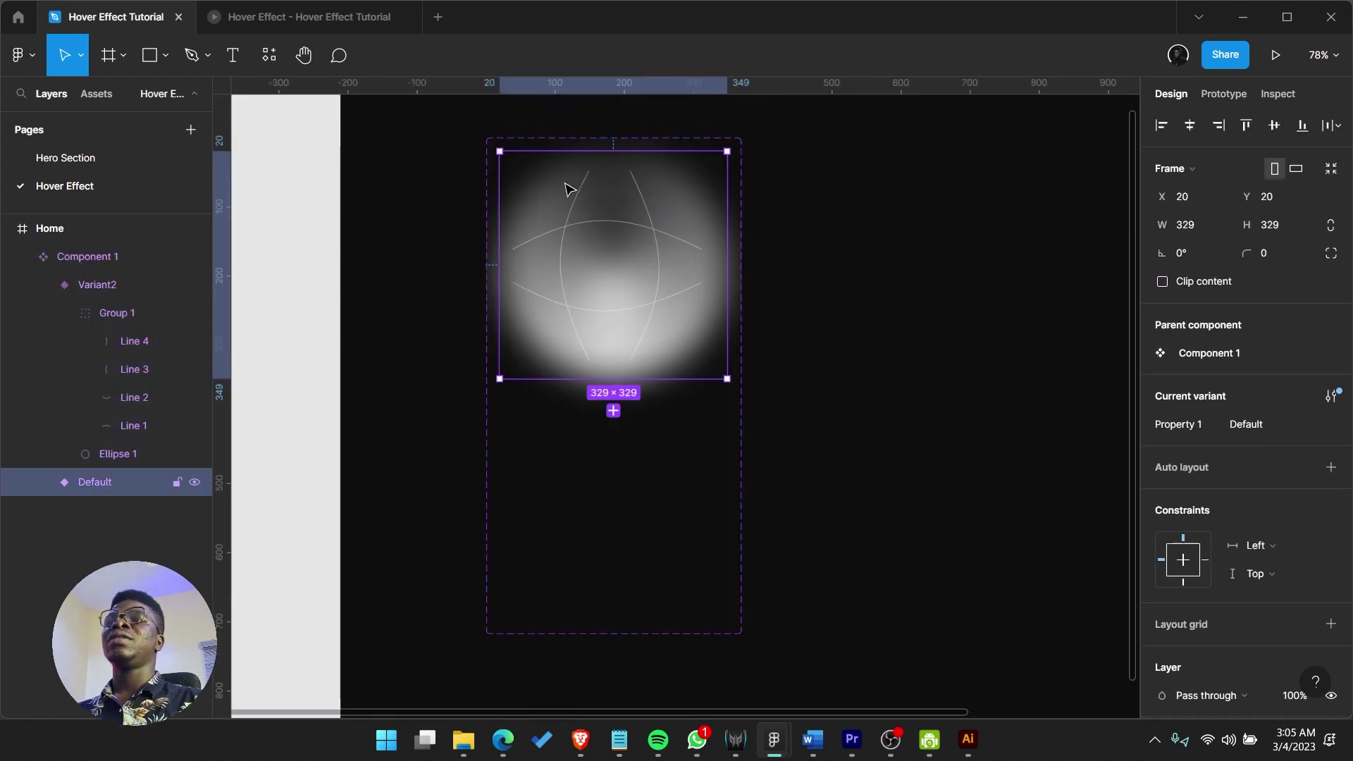
click(1241, 97)
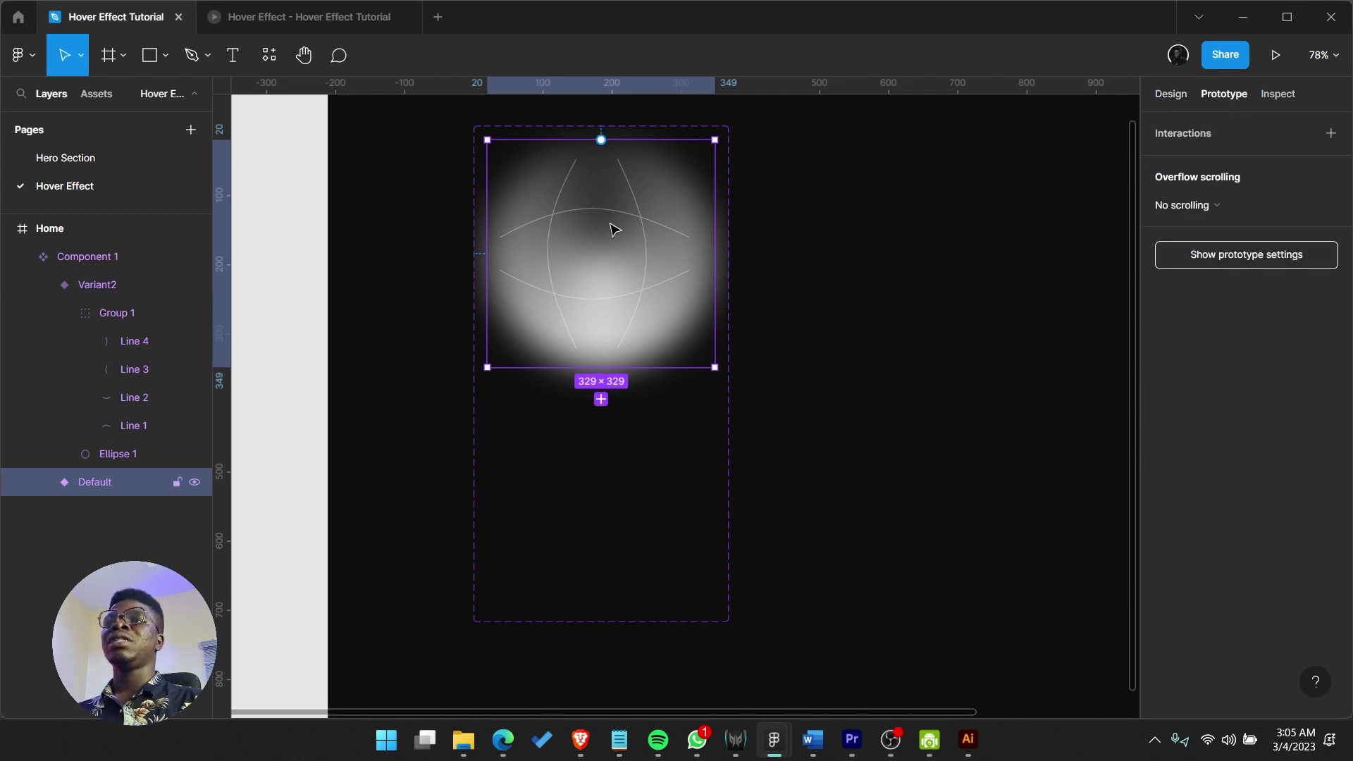
scroll(614, 230, up, 1)
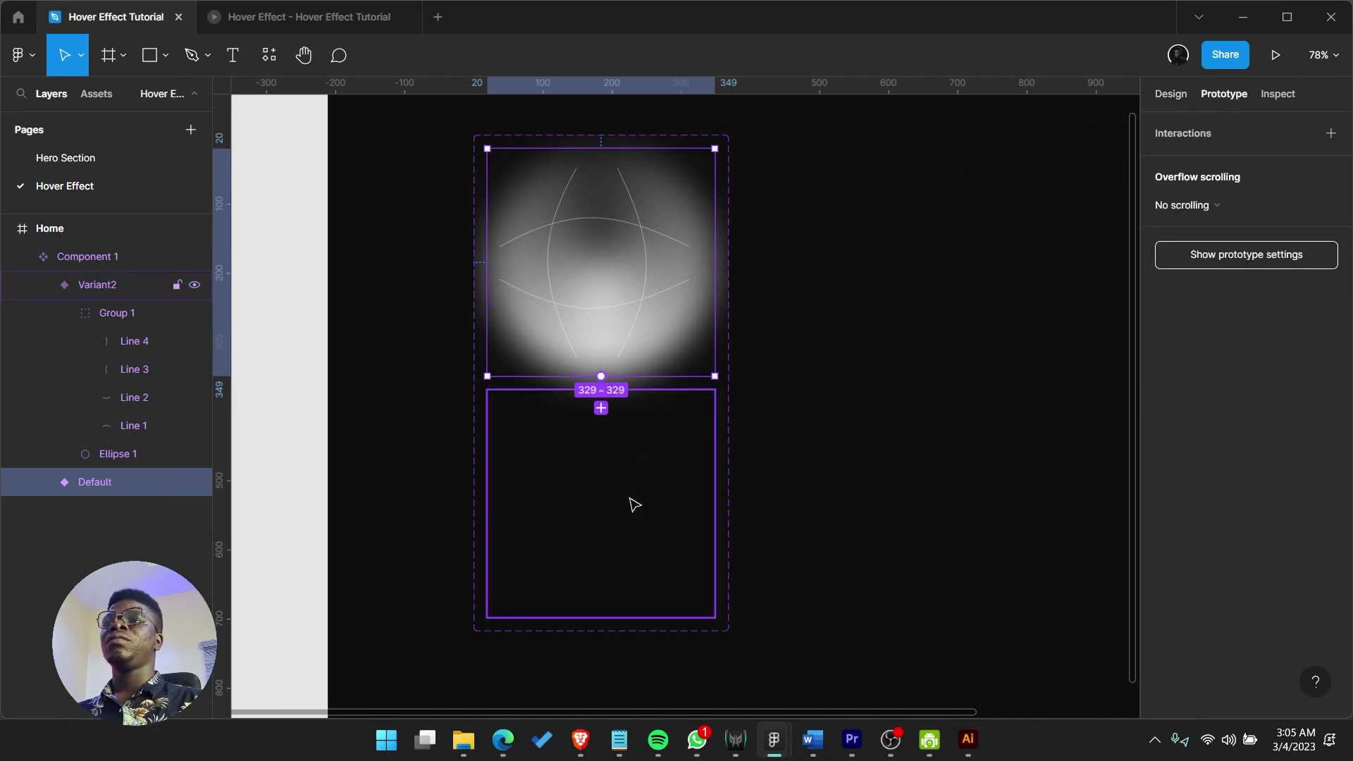
drag(634, 504, 633, 509)
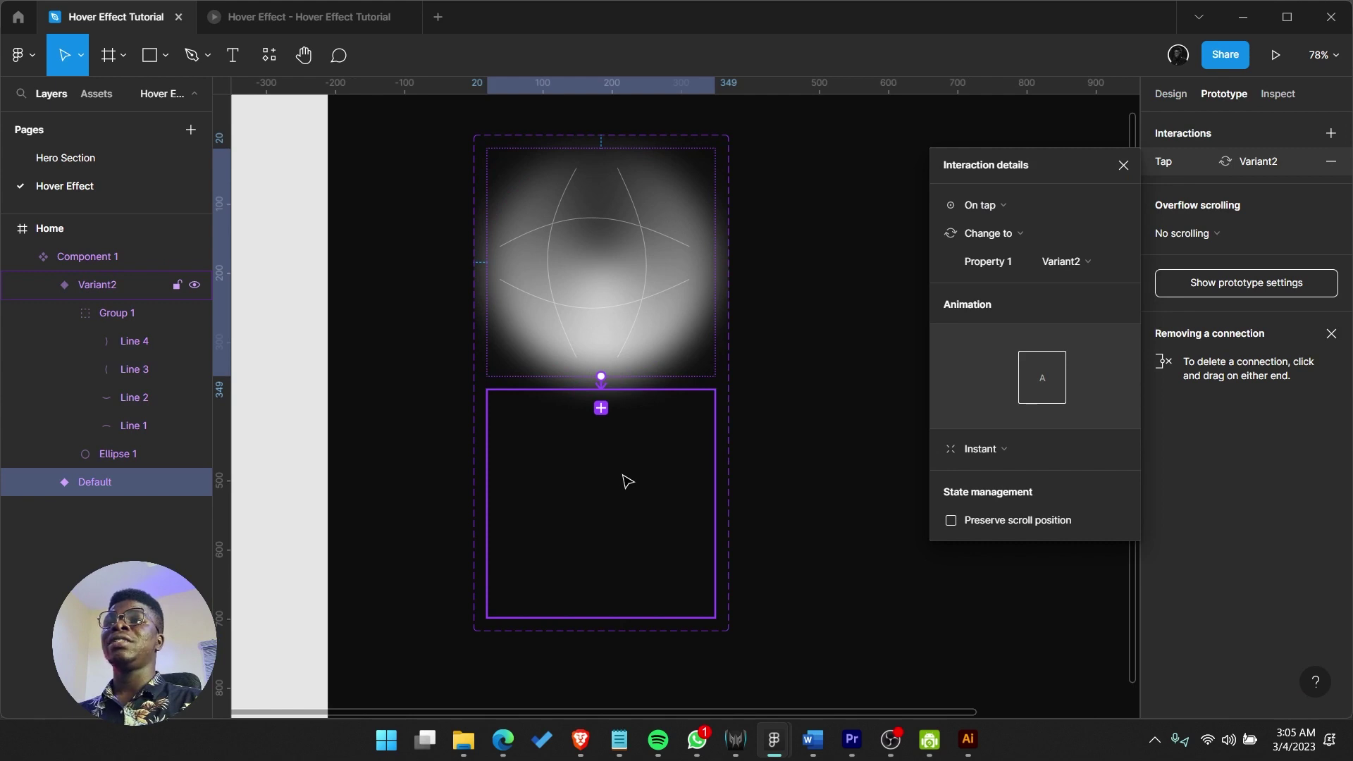
- Set the interaction's trigger to While hovering and its animation to Smart animate, then close the interaction details
click(1003, 209)
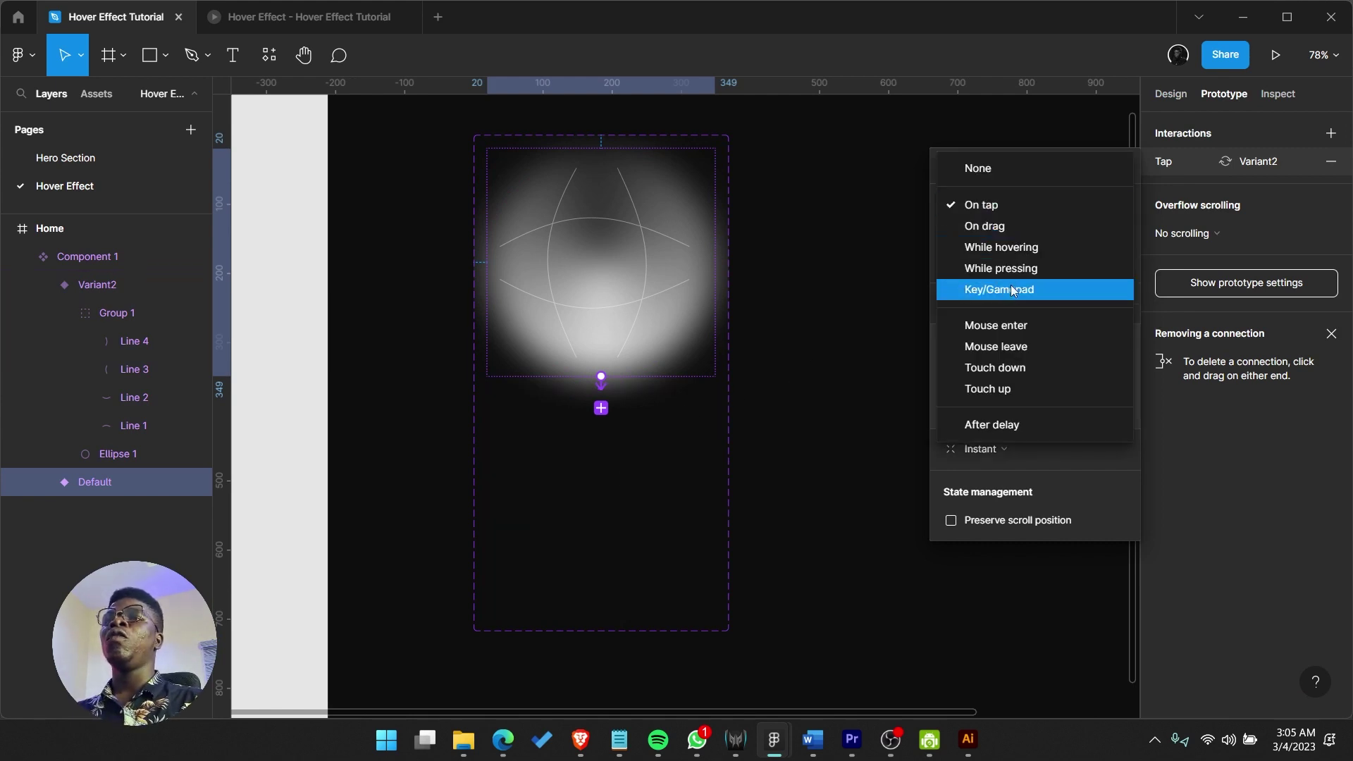
click(1064, 248)
click(1004, 448)
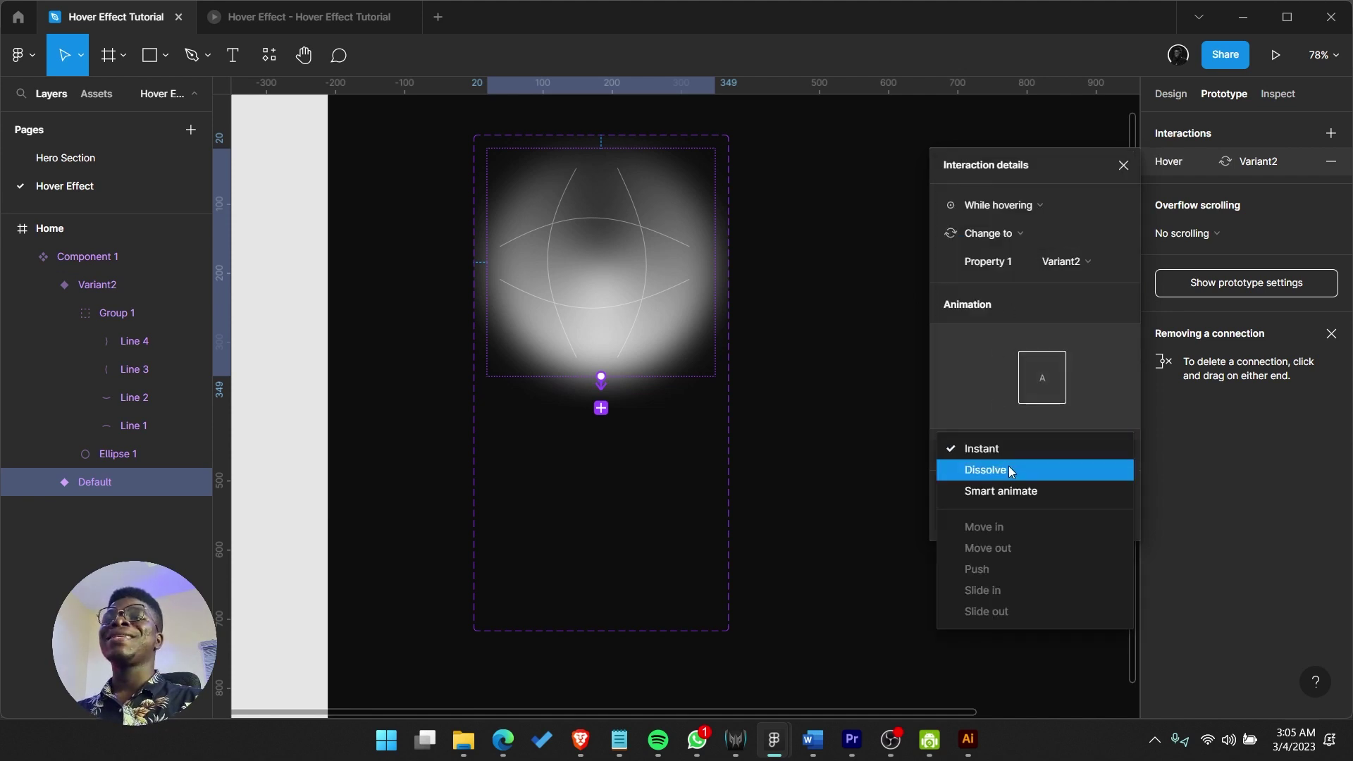
click(1016, 488)
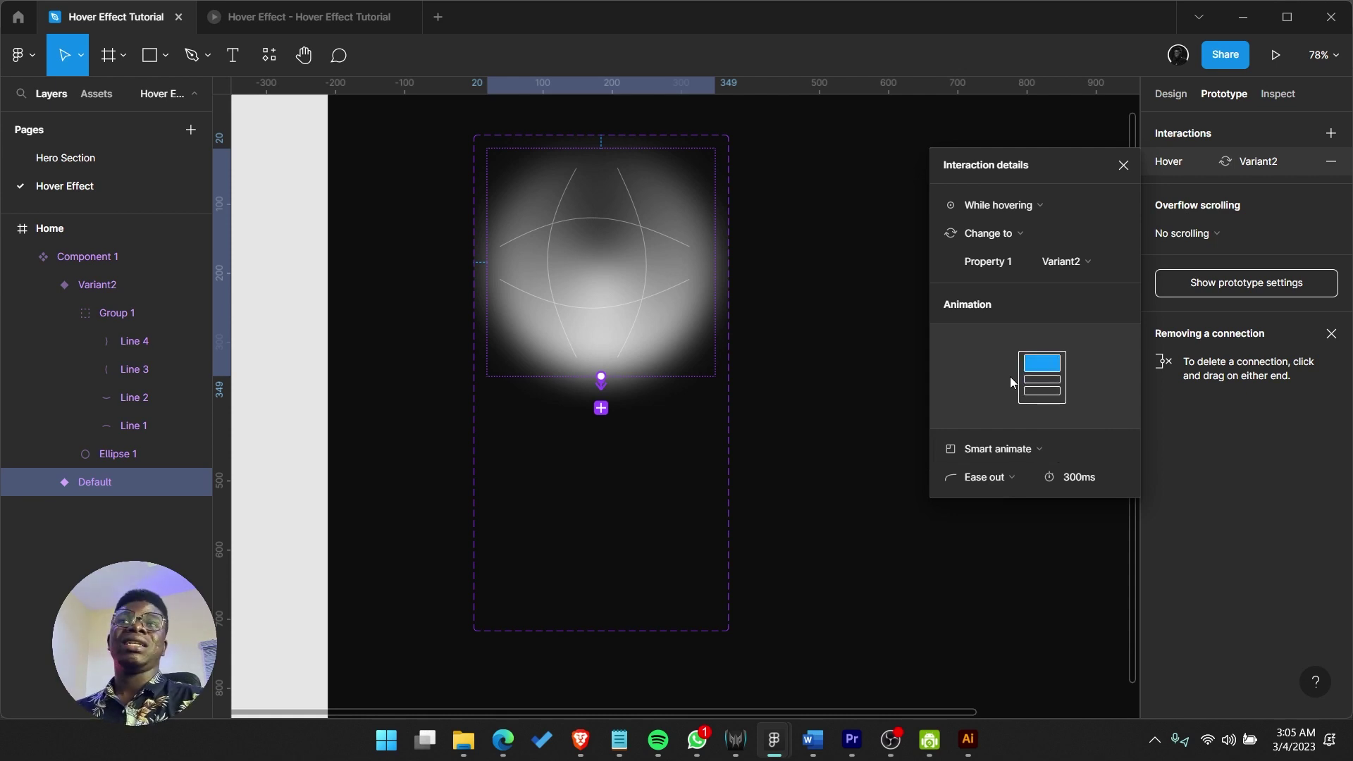
click(1123, 166)
click(640, 482)
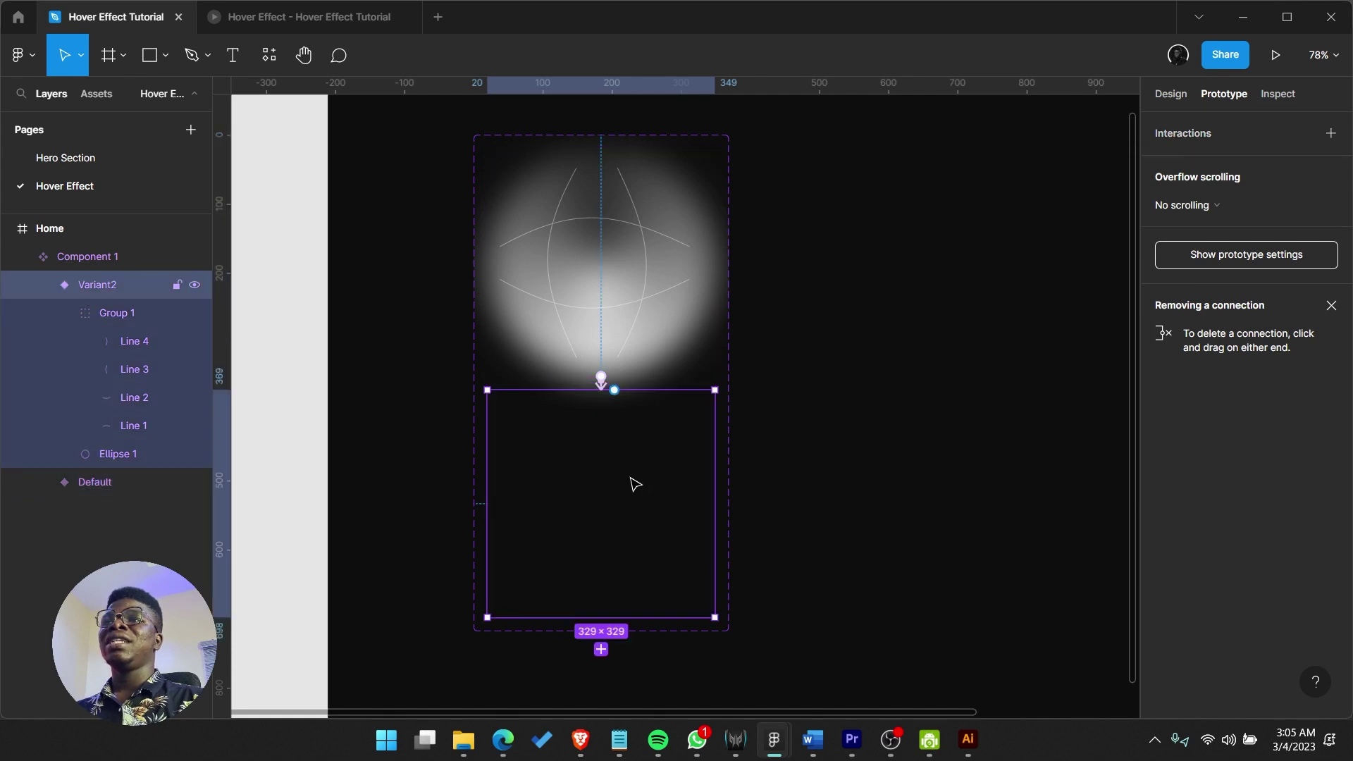
key(Return)
click(335, 378)
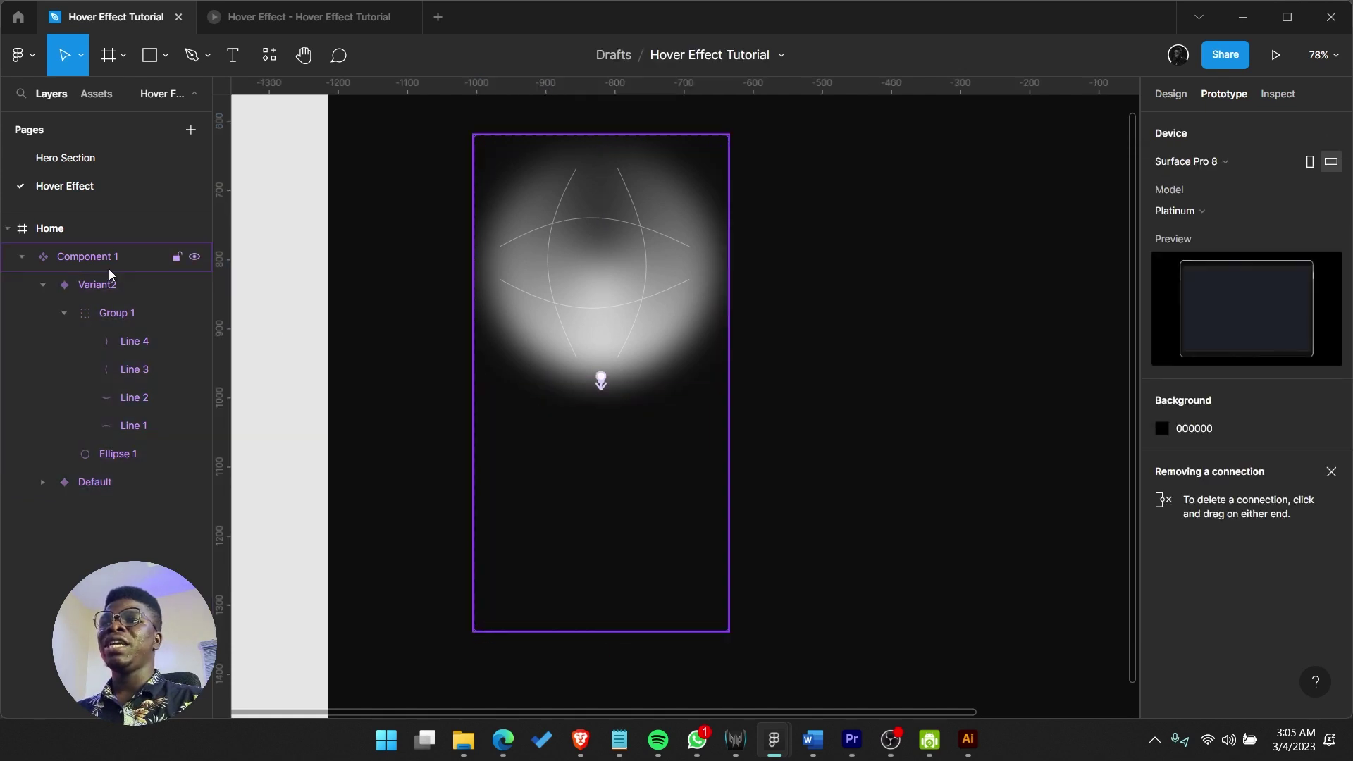
- Scale the line group and ellipse inside Variant2 down around their centre to 289 × 289
click(167, 295)
key(Return)
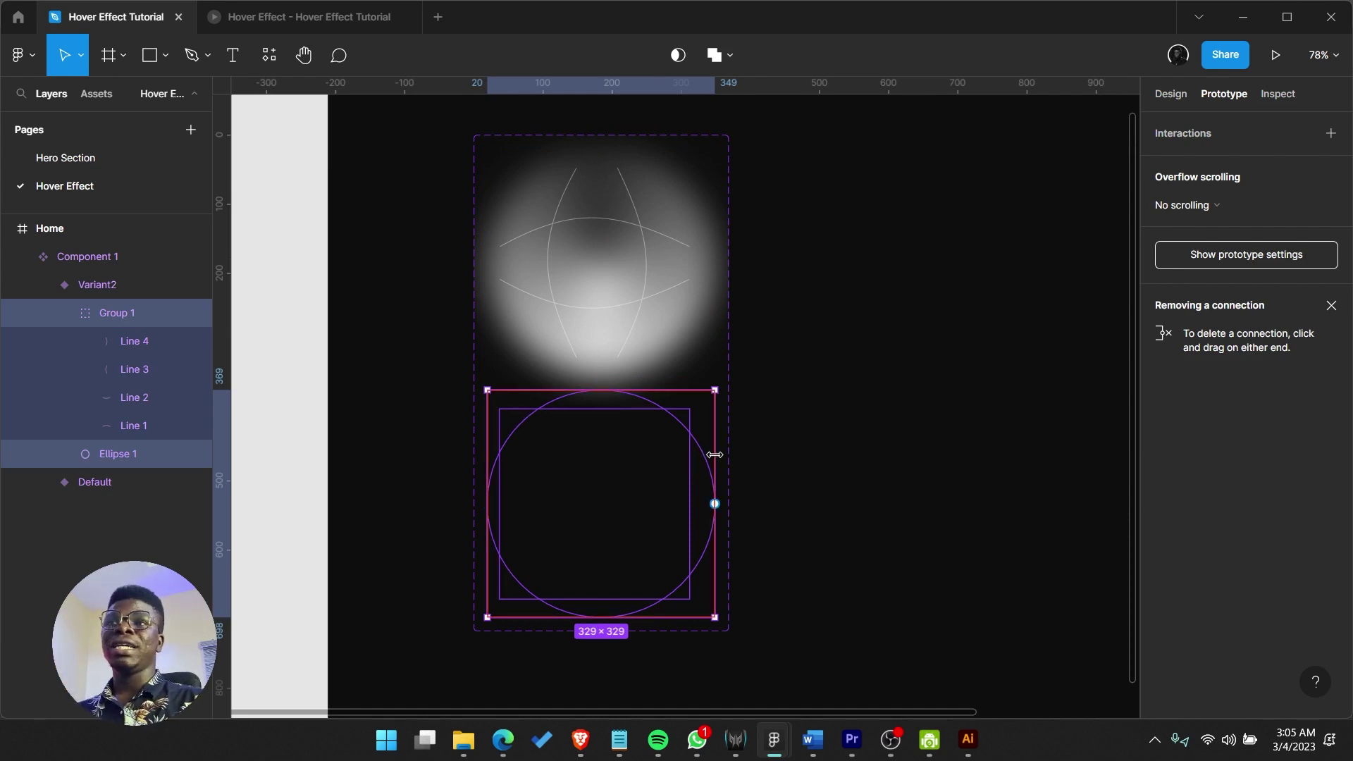
drag(714, 454, 701, 455)
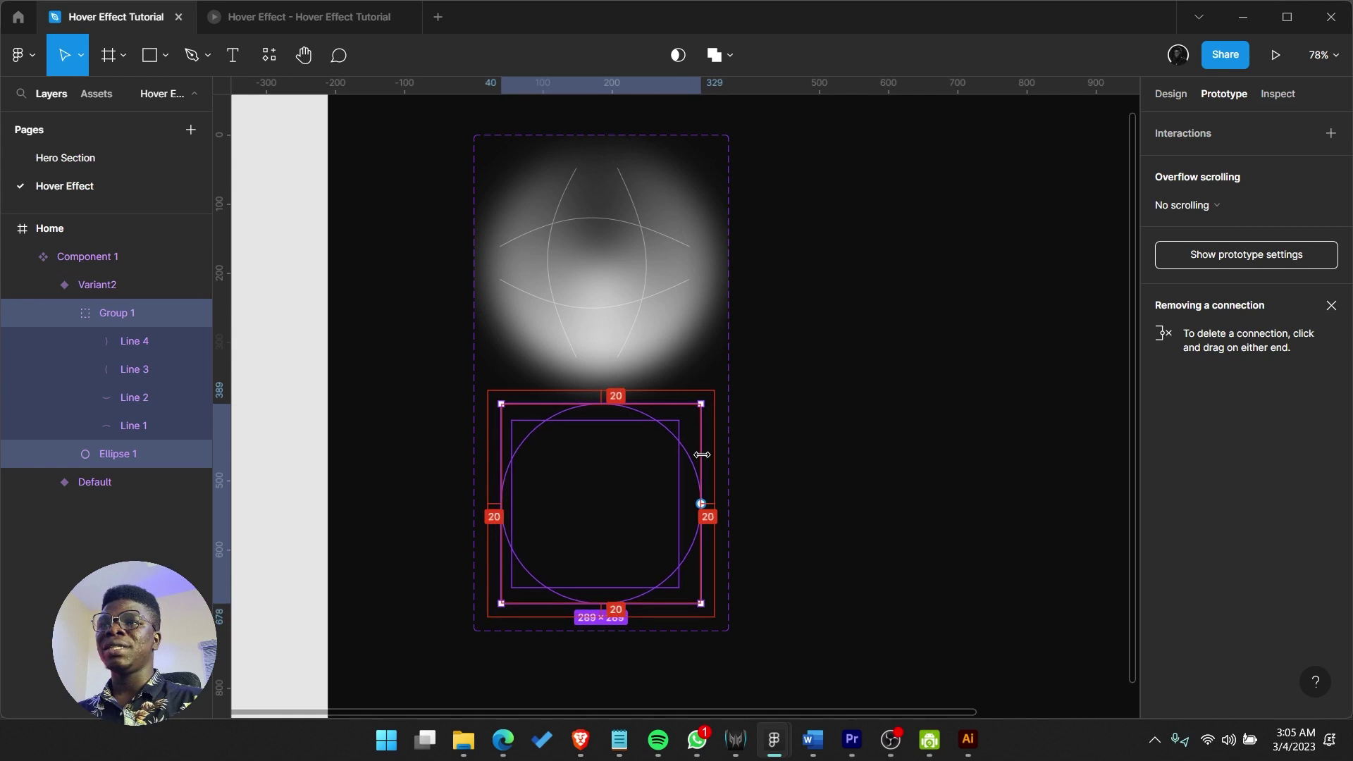
click(853, 447)
- Move the globe component set out of the Home frame onto the empty canvas beside it
click(663, 326)
drag(646, 334, 587, 367)
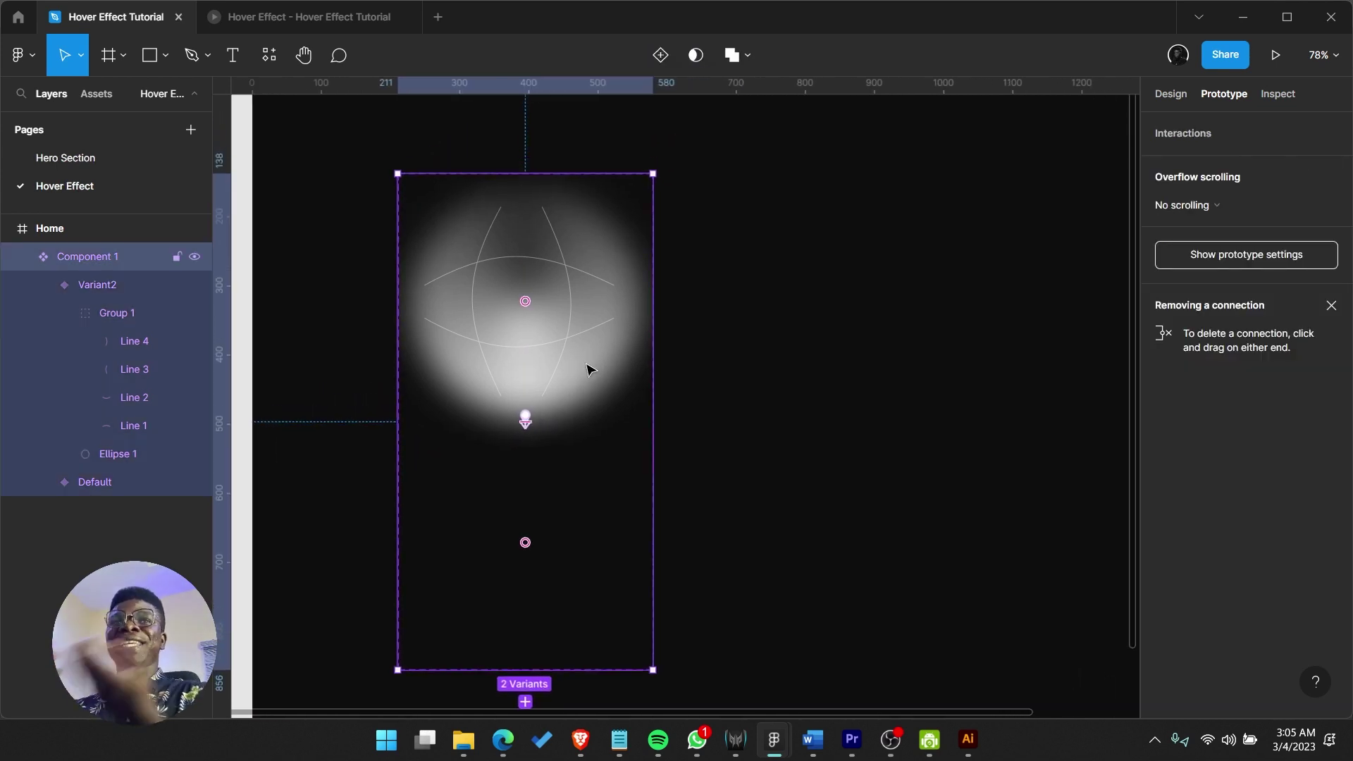
scroll(587, 365, down, 2)
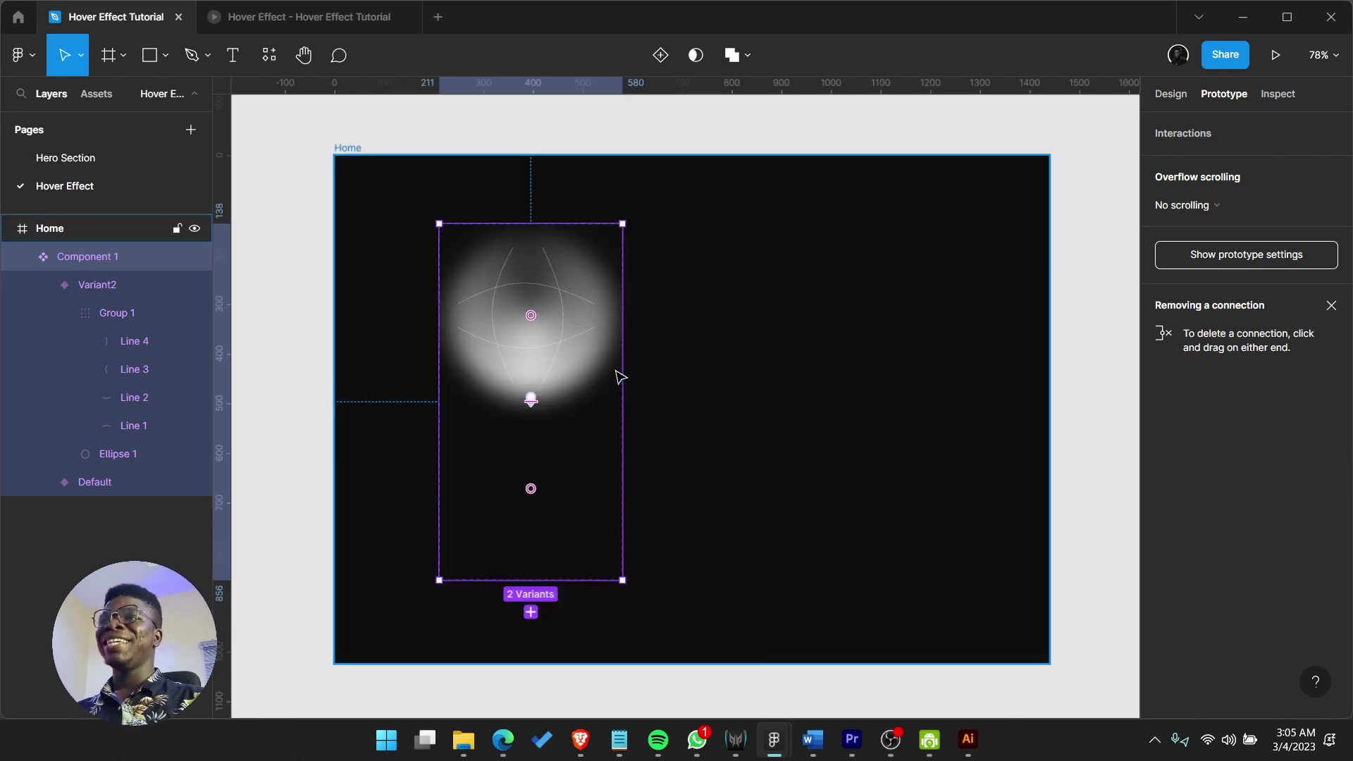
click(616, 298)
click(607, 295)
scroll(764, 353, down, 3)
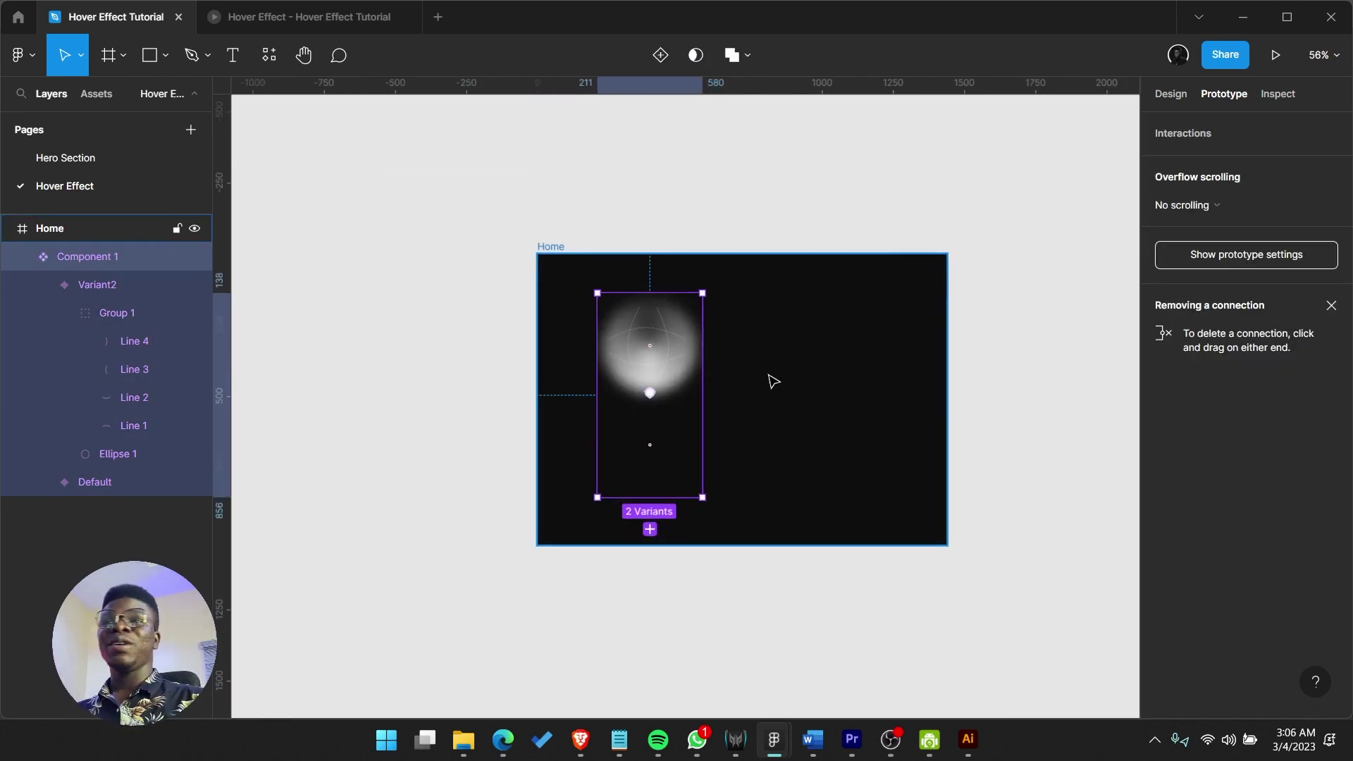
scroll(768, 395, up, 1)
drag(668, 351, 619, 343)
double_click(448, 332)
key(ctrl+z)
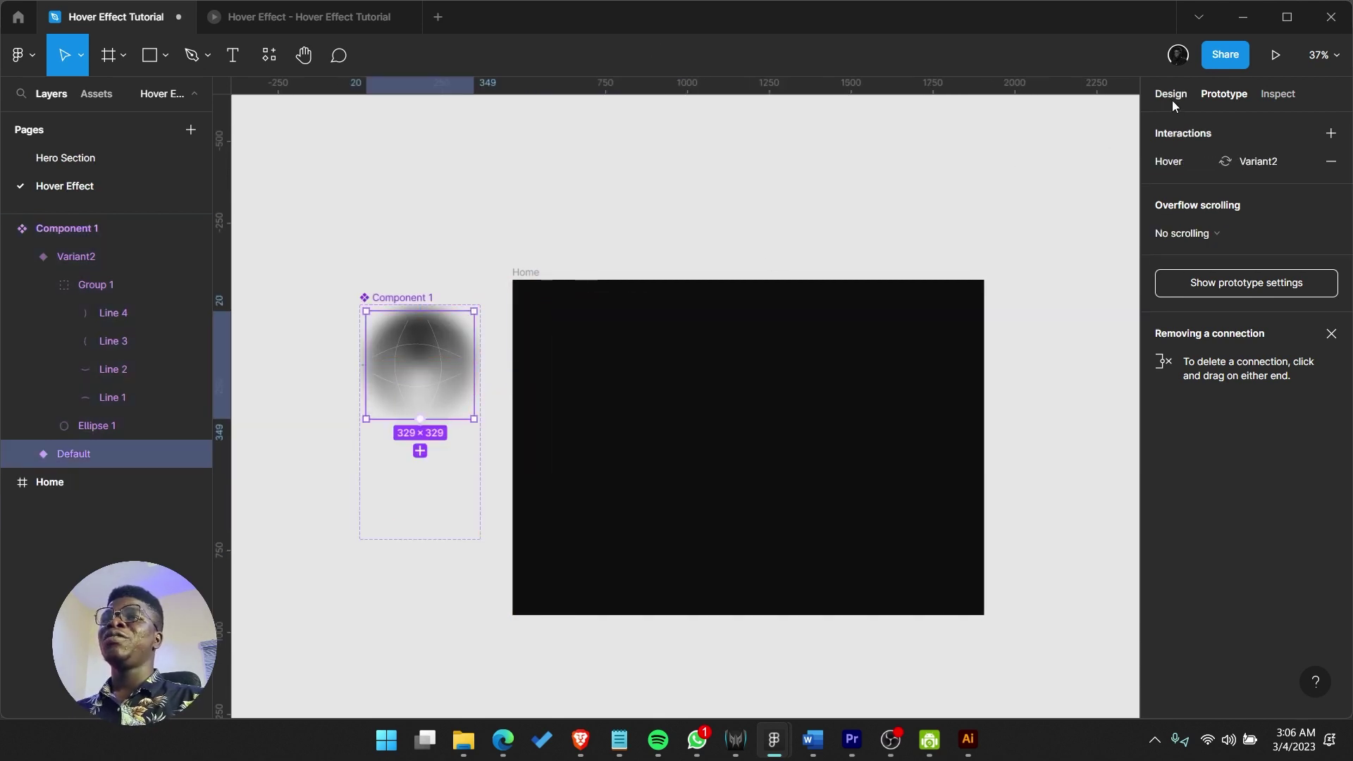
- Try to place an instance of the globe component from the local Hover Effect assets into the Home frame
click(79, 97)
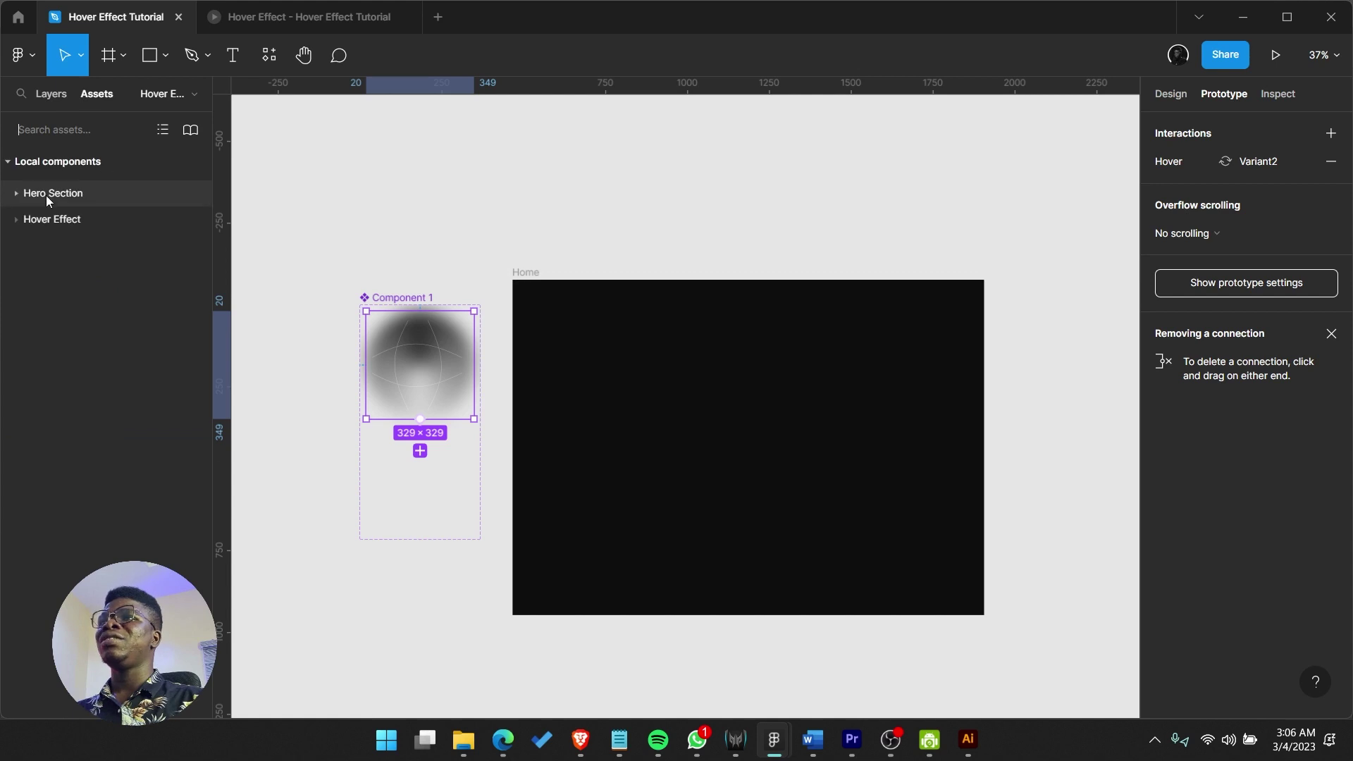
click(16, 220)
drag(57, 282, 704, 410)
key(ctrl+z)
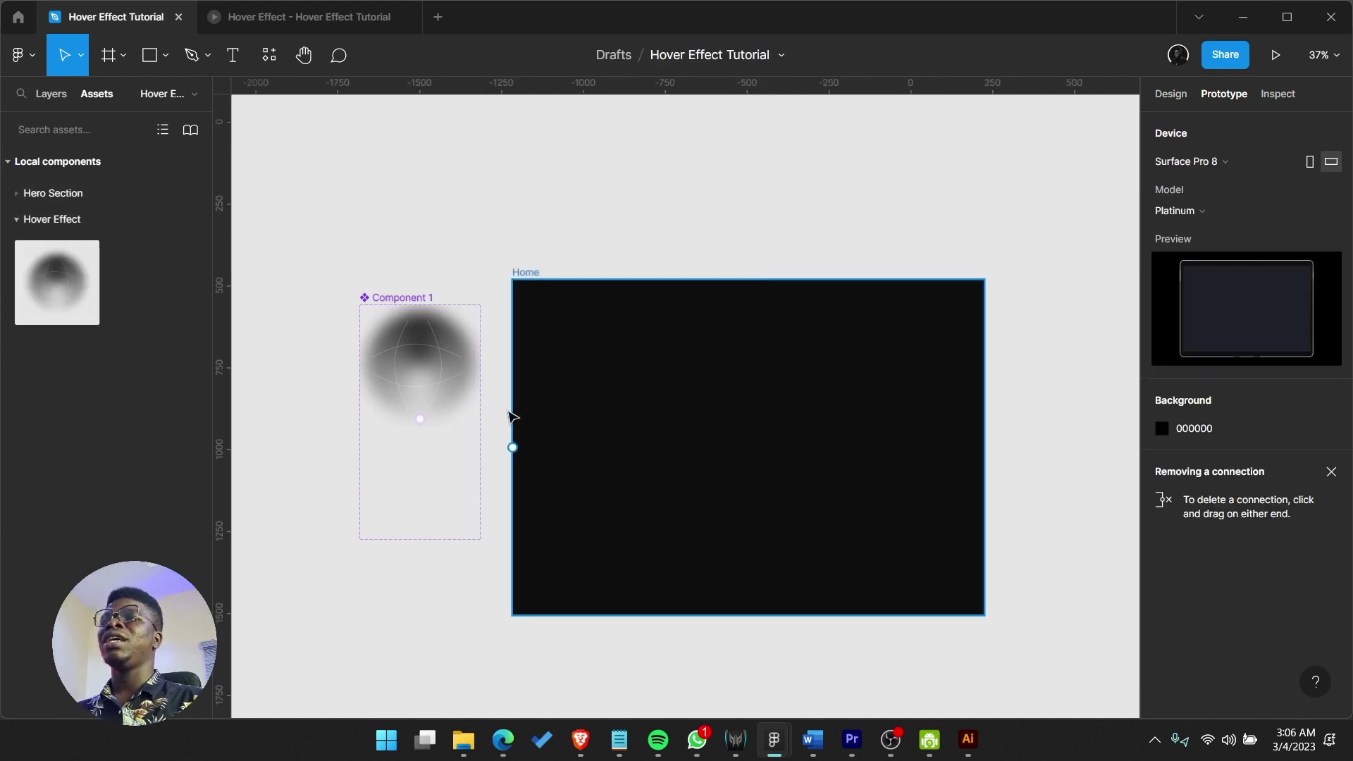
- Try pasting a copy of the Default variant into the Home frame at about X 111, Y 85, then undo it
click(1027, 184)
click(1175, 97)
click(447, 332)
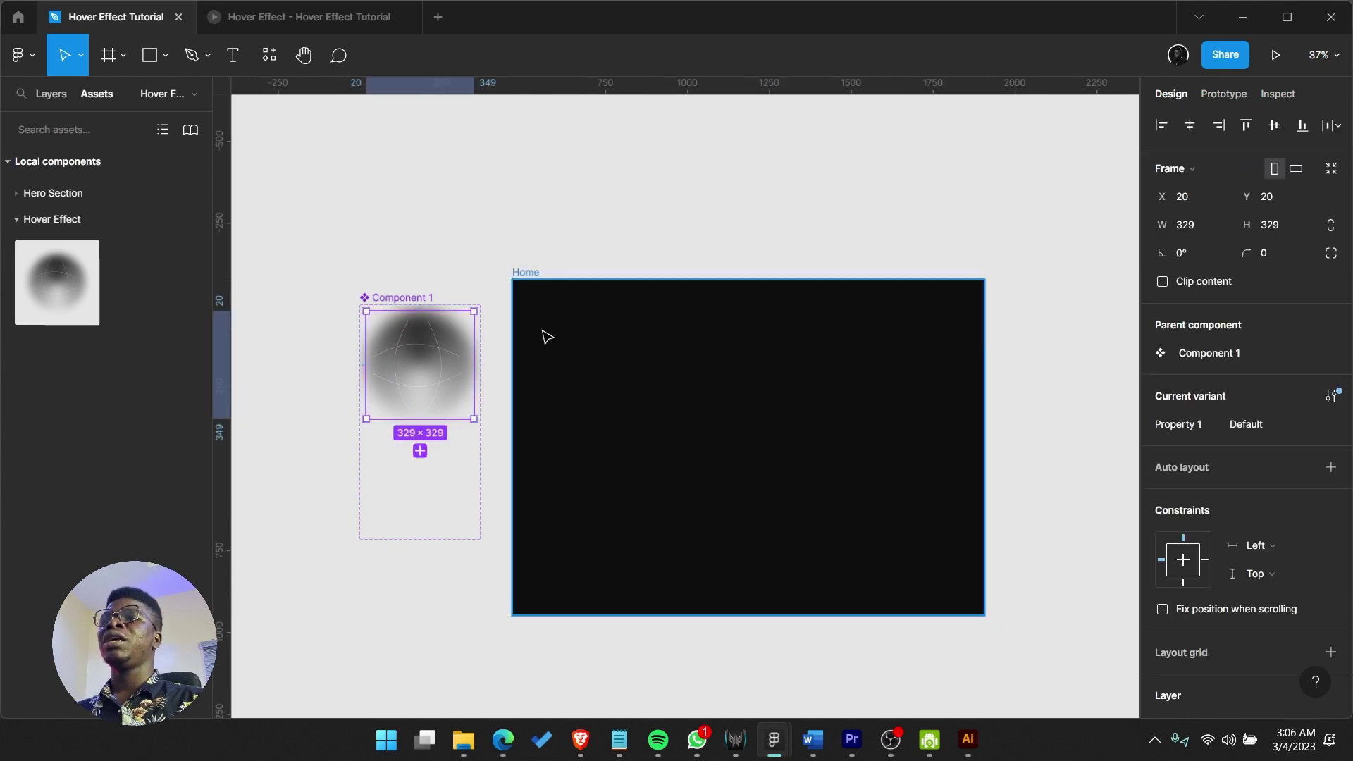
right_click(665, 337)
click(594, 337)
key(ctrl+v)
drag(595, 339, 627, 361)
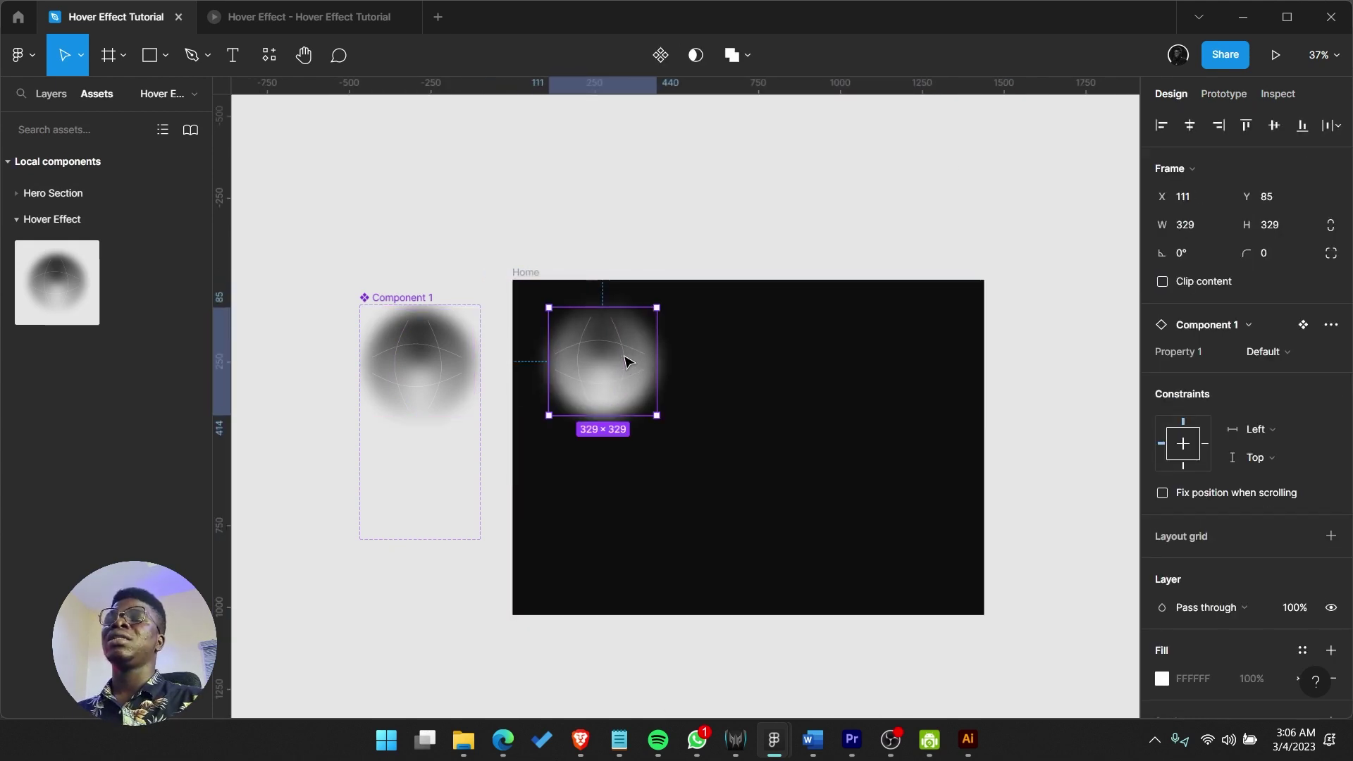
key(ctrl+z)
key(ctrl+z)
- Copy the Default variant into the Home frame as an instance at about X 169, Y 123, undoing any extra copies
click(437, 377)
drag(436, 366, 637, 372)
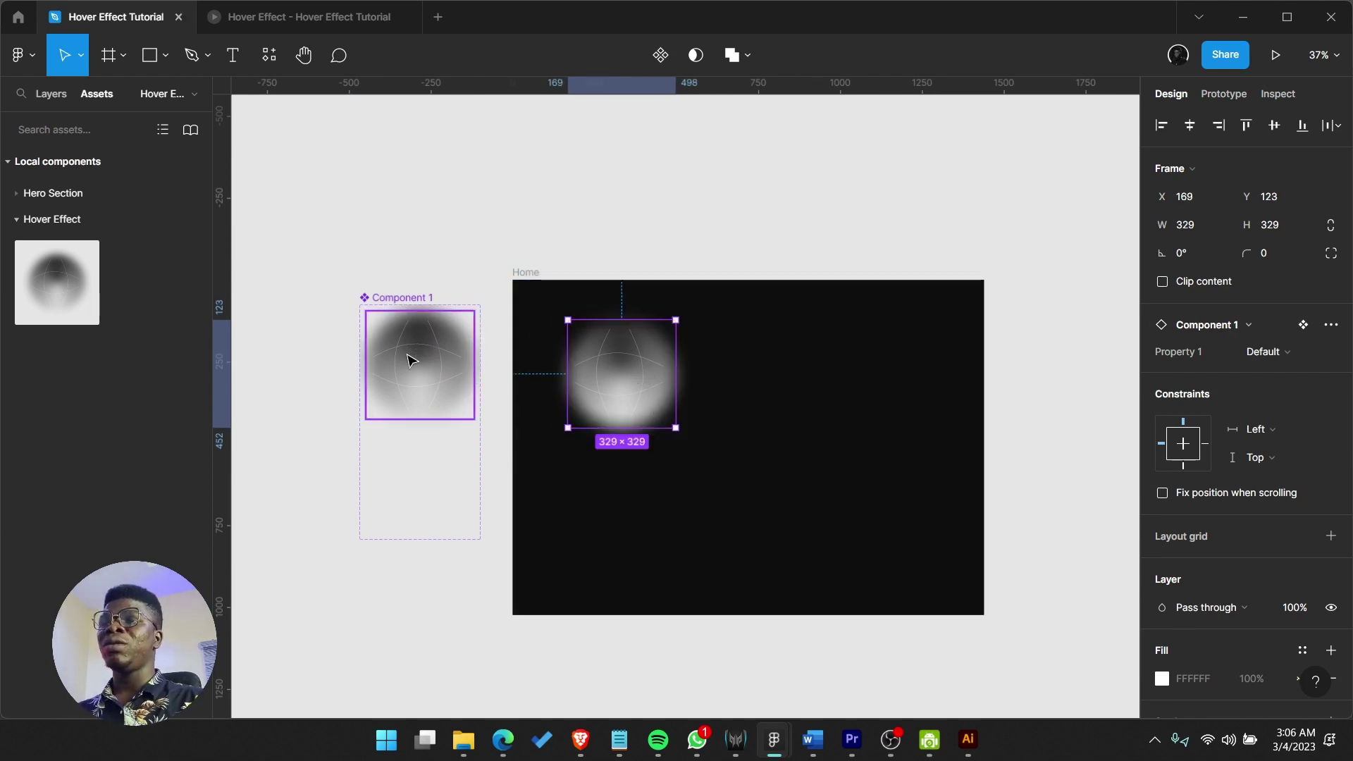
drag(421, 377, 729, 465)
key(ctrl+z)
drag(463, 378, 706, 455)
key(ctrl+z)
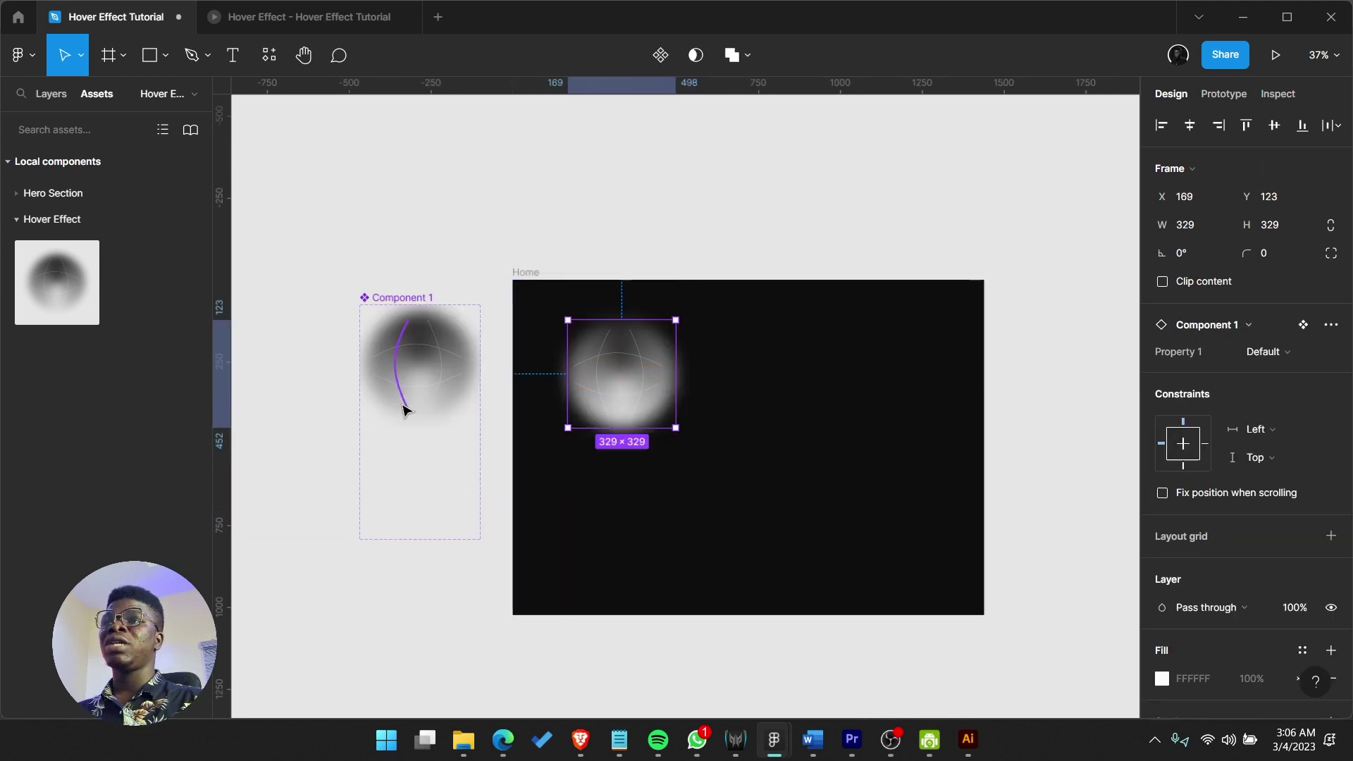
- Scale the globe instance in the Home frame to 239 × 239 and place it at about X 121, Y 83
click(788, 368)
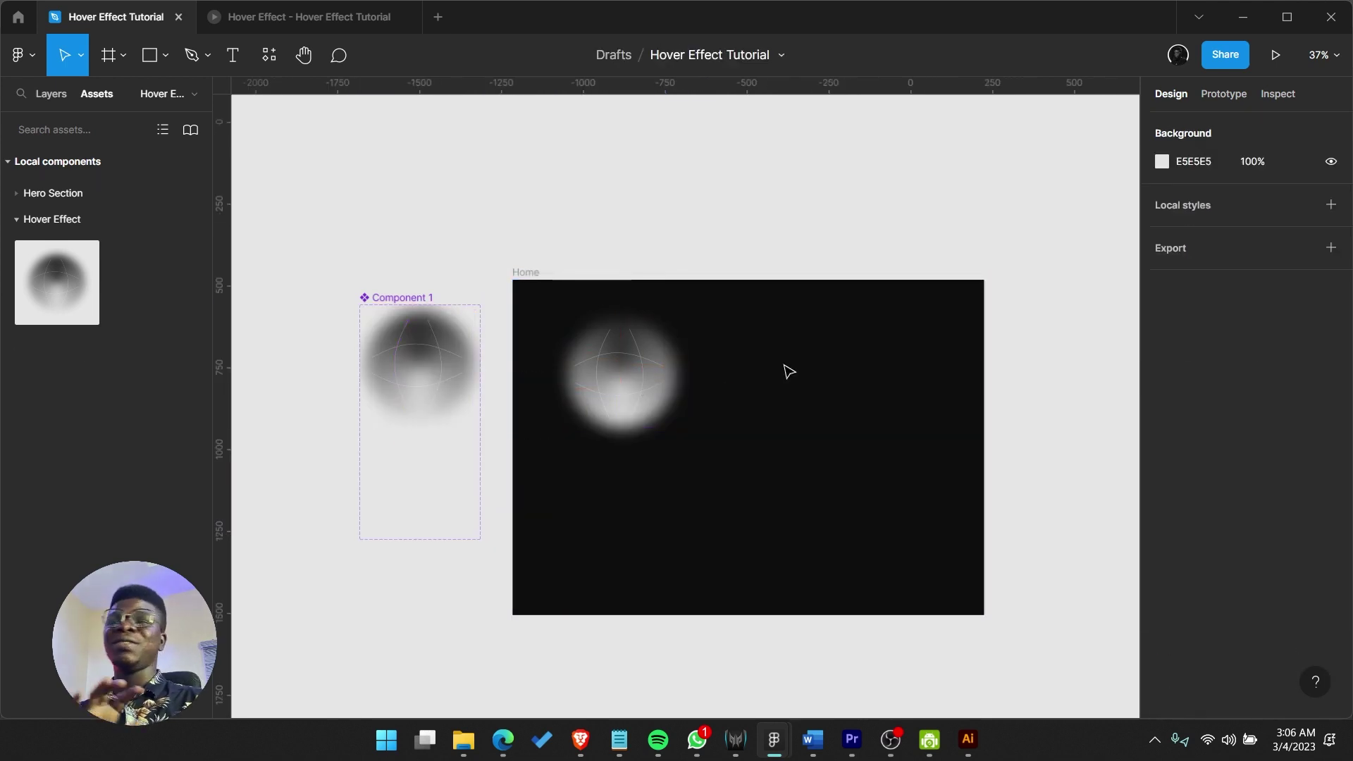
click(612, 395)
scroll(637, 342, up, 1)
scroll(605, 363, up, 4)
scroll(606, 367, down, 3)
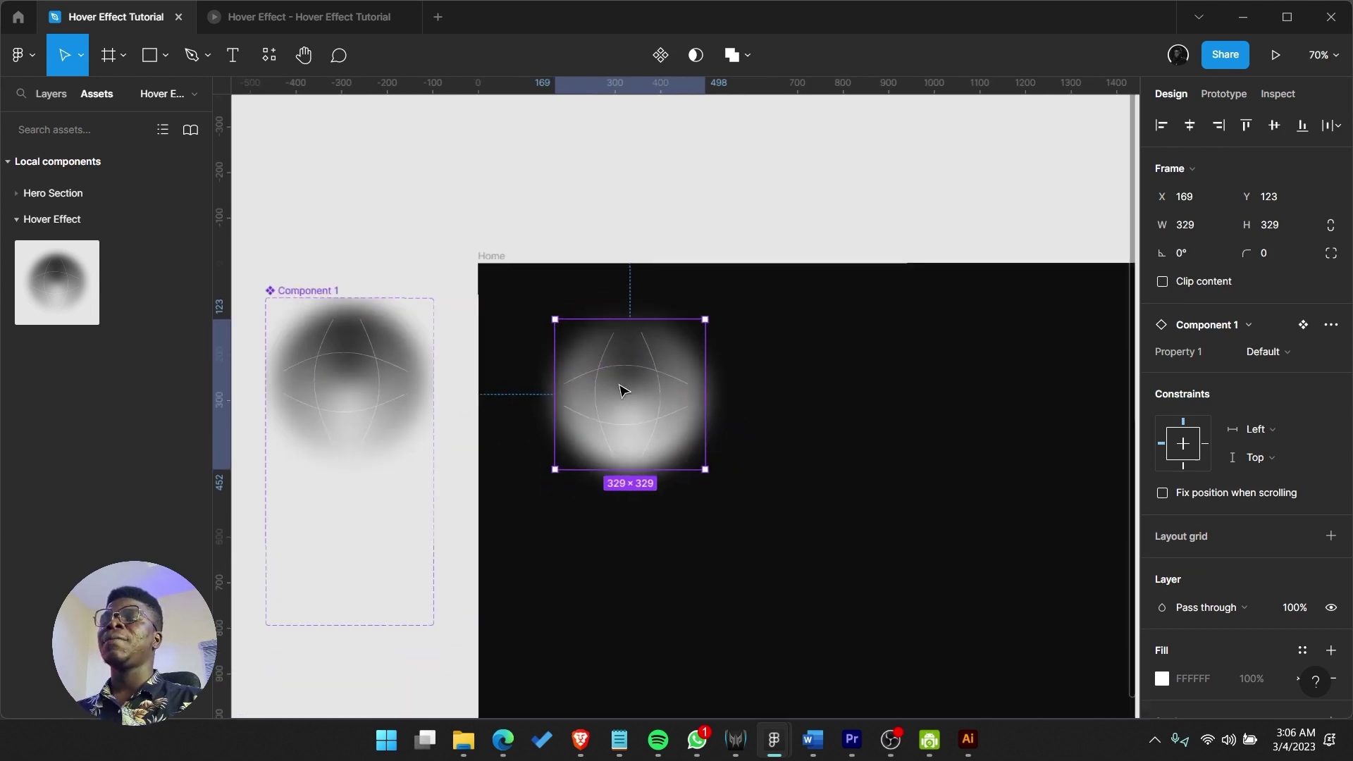
drag(658, 441, 559, 353)
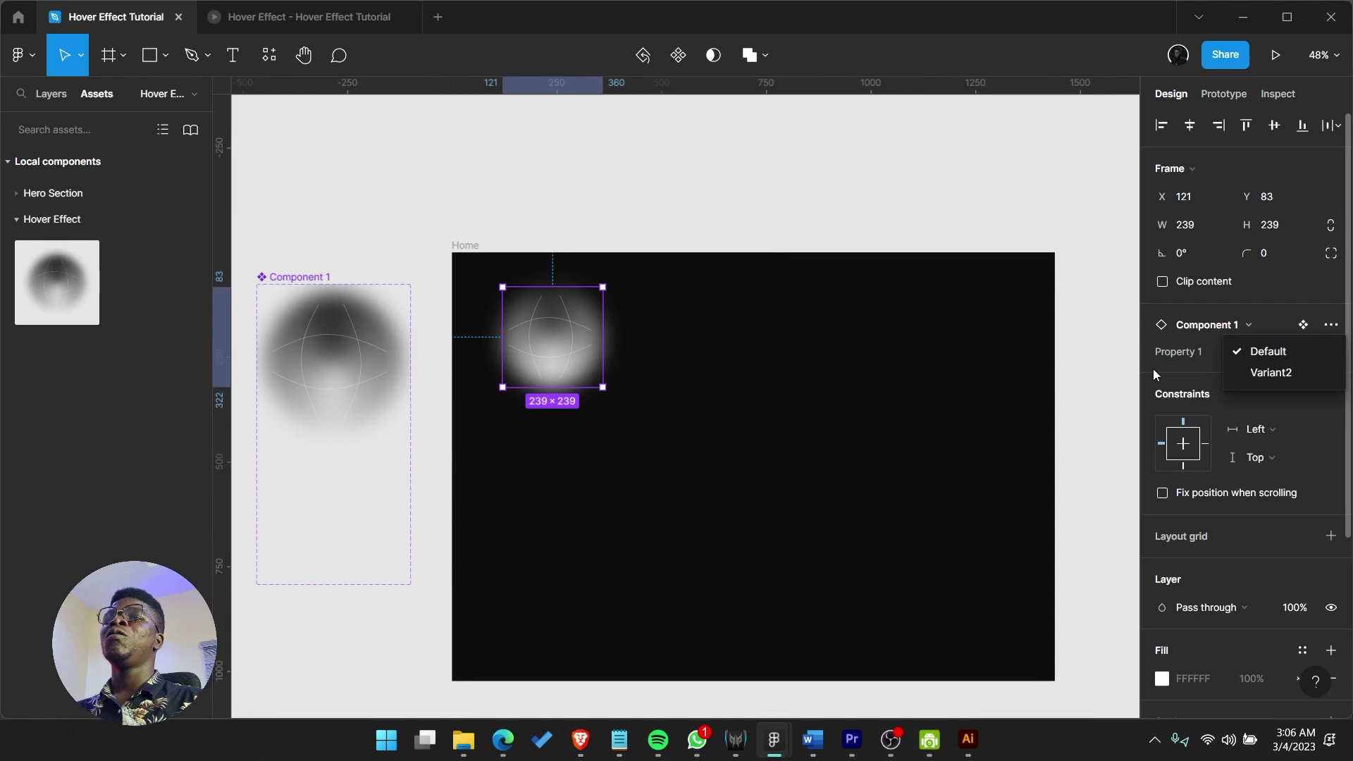
- Switch the Home frame instance's Property 1 to Variant2
click(1216, 353)
click(1266, 351)
click(1281, 374)
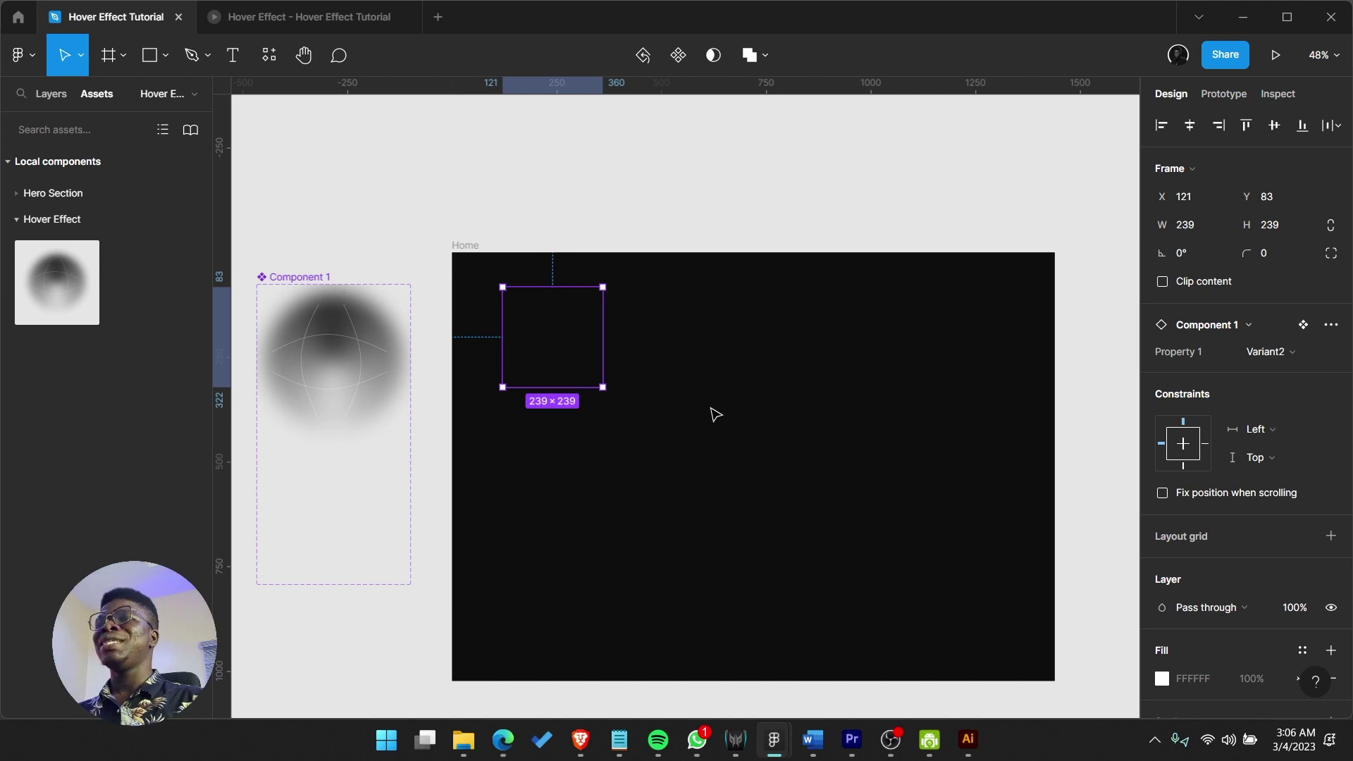
- Move the Variant2 instance to about X 62, Y 62 in the Home frame and preview the prototype
scroll(711, 408, right, 1)
drag(500, 362, 479, 355)
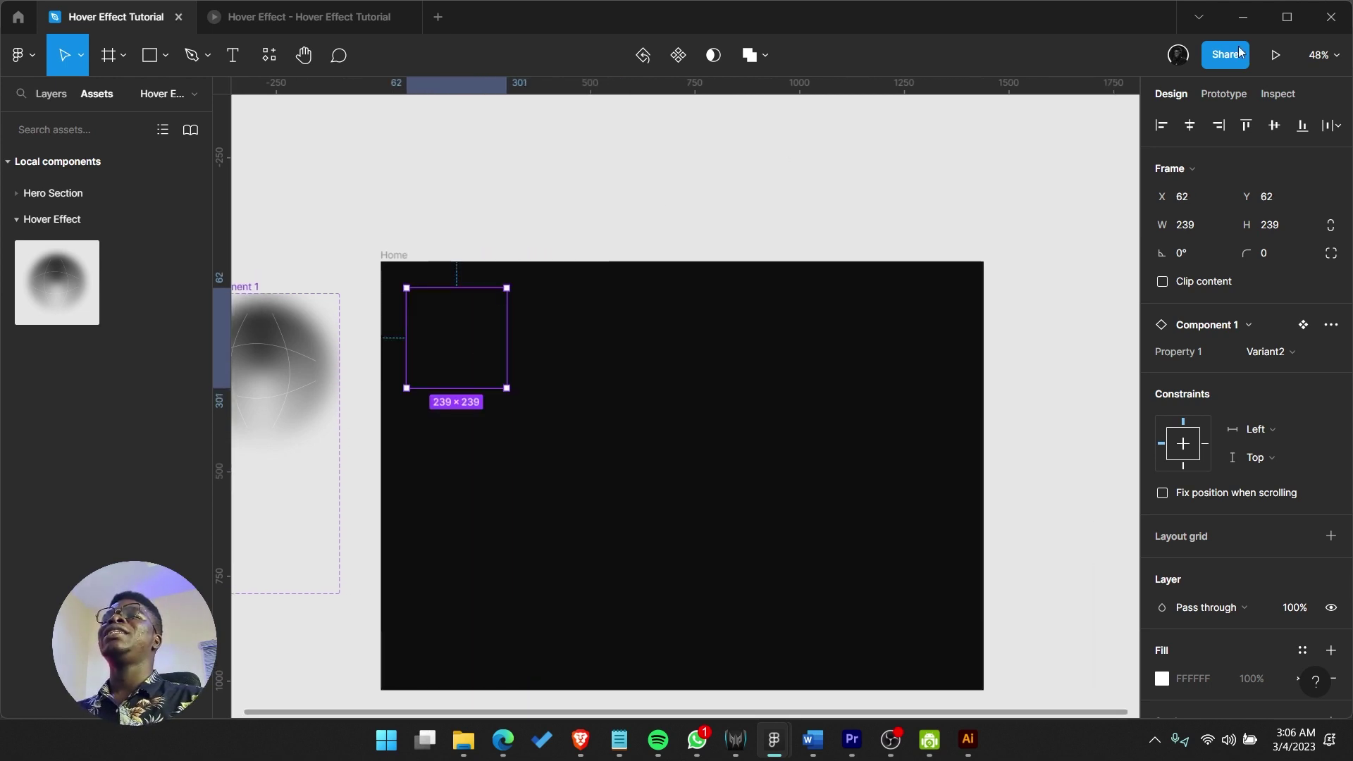
click(1275, 55)
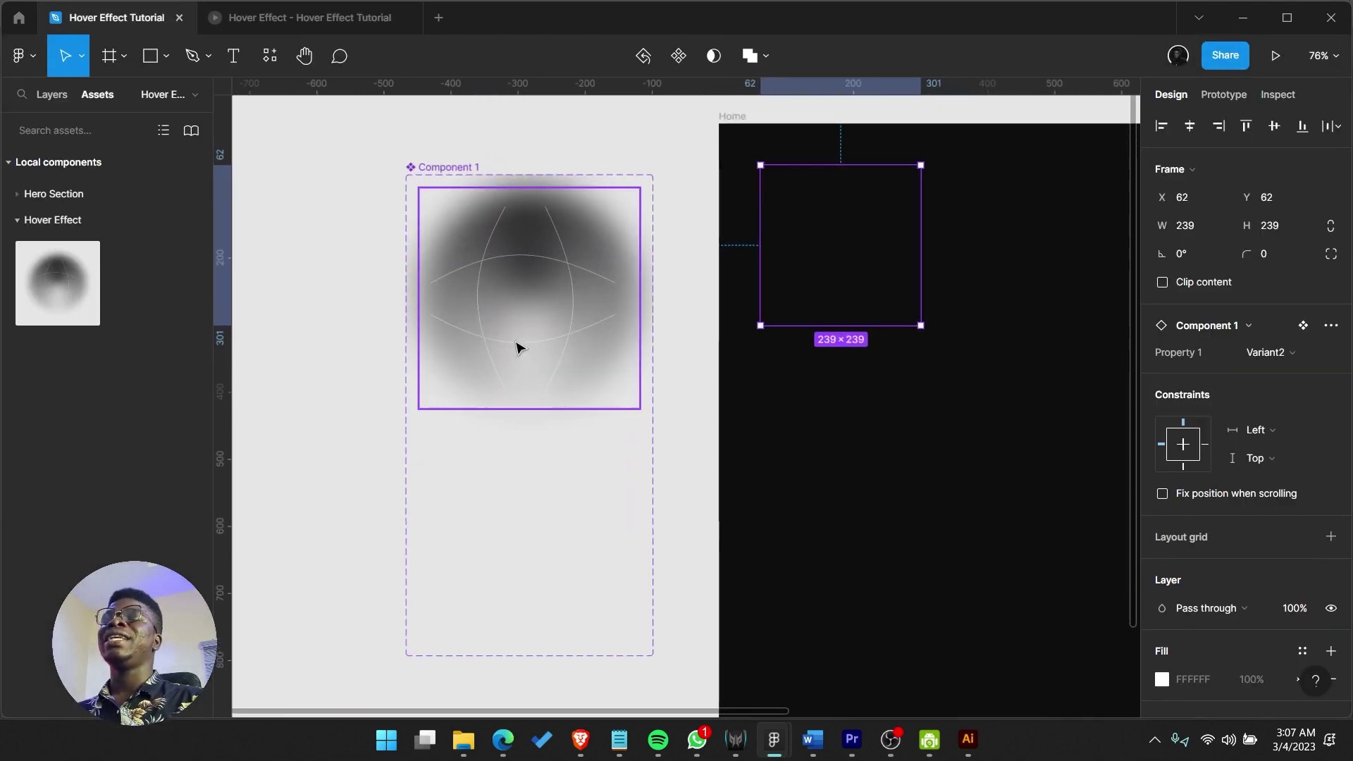
- Add a prototype connection from Variant2 to the Default variant and set its trigger to While hovering
click(516, 347)
click(530, 488)
scroll(679, 383, right, 5)
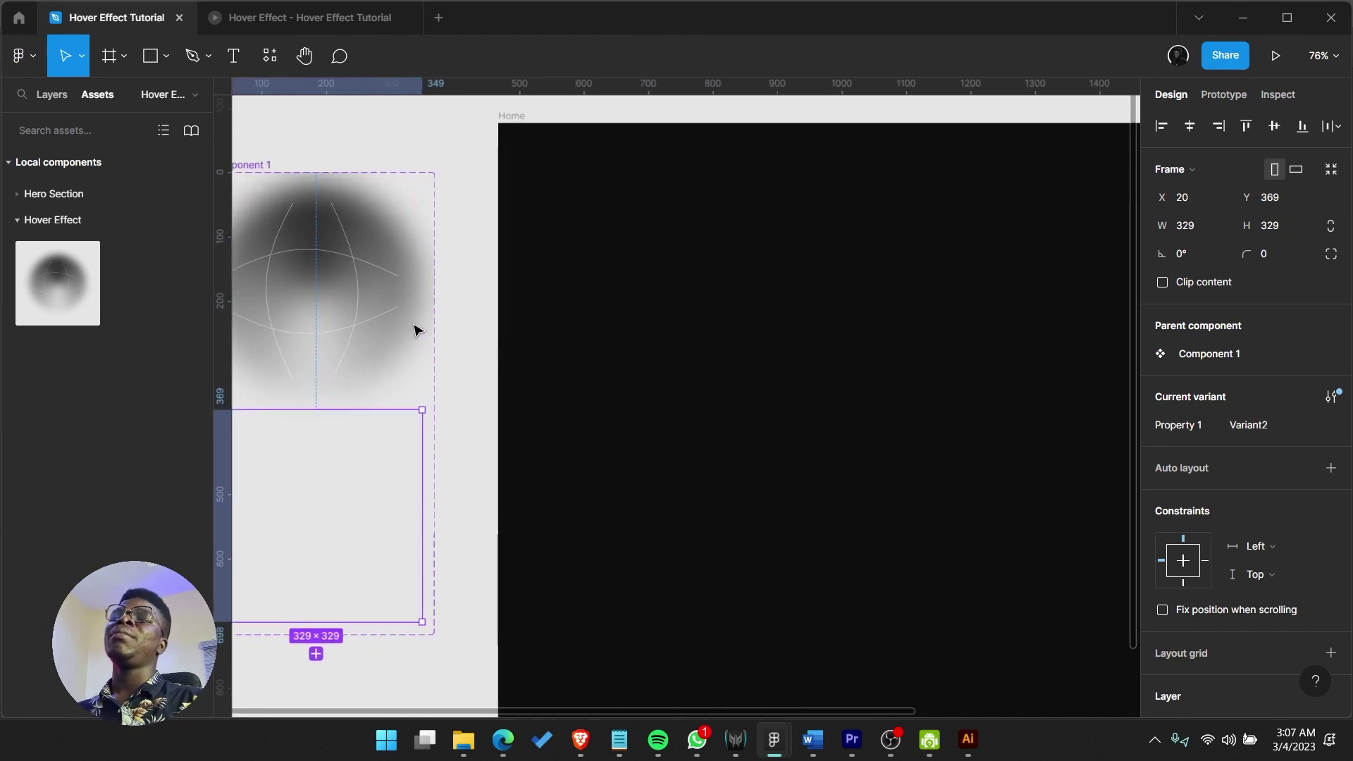
scroll(415, 330, down, 3)
click(505, 338)
click(506, 458)
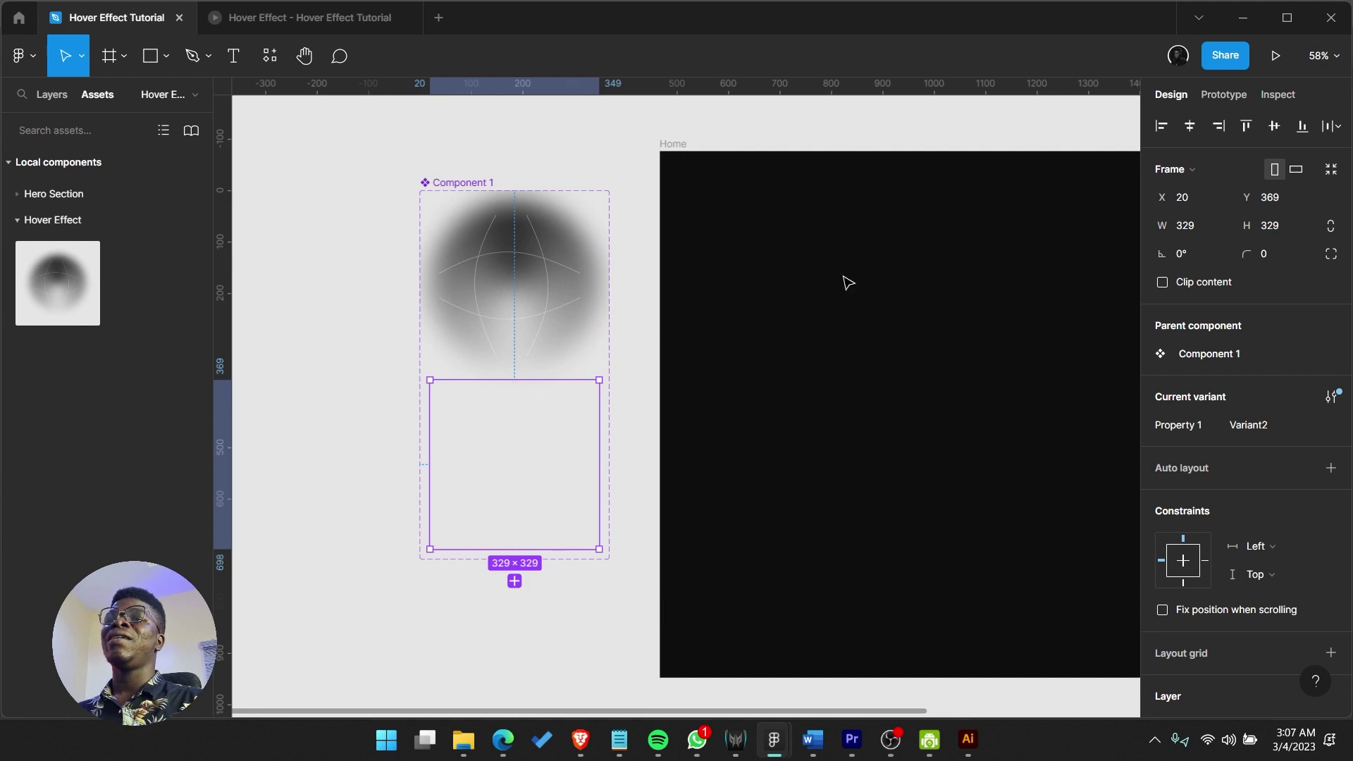
click(1233, 104)
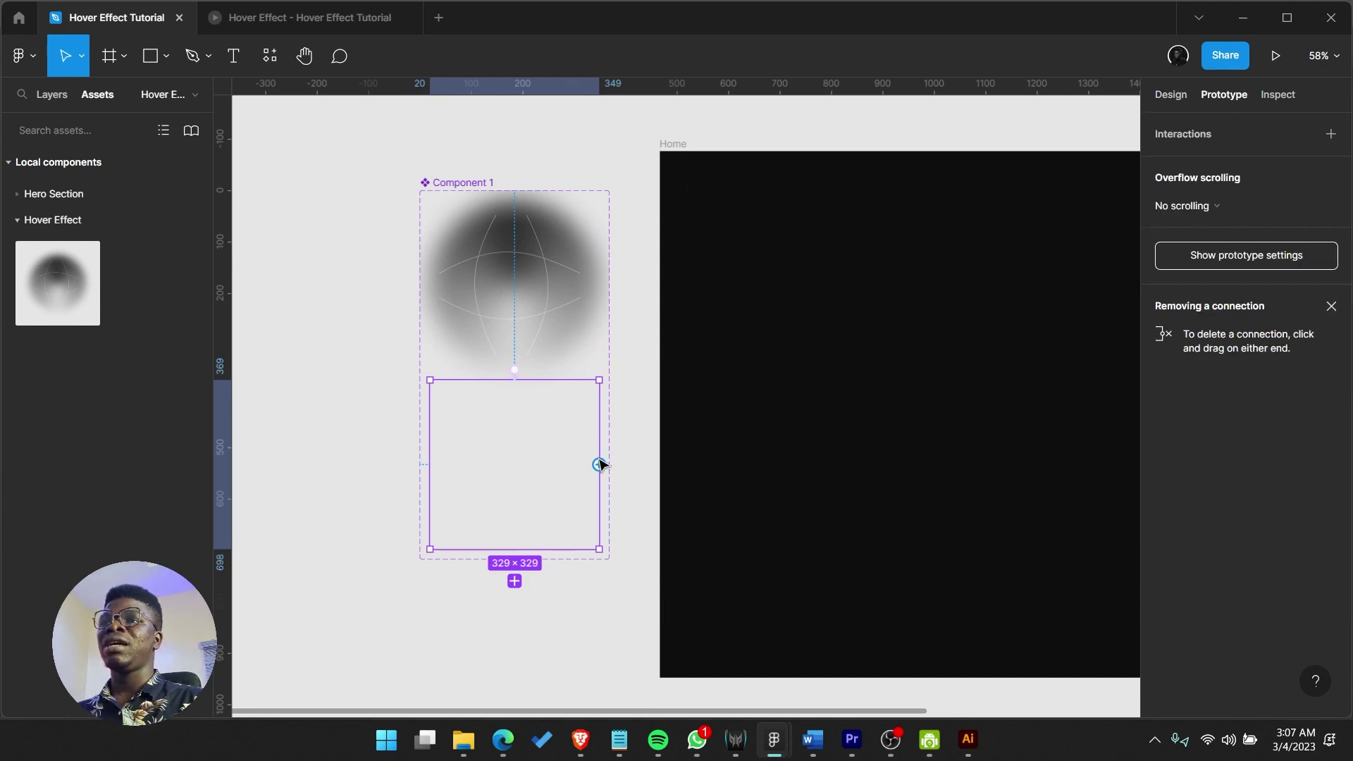
drag(578, 308, 582, 307)
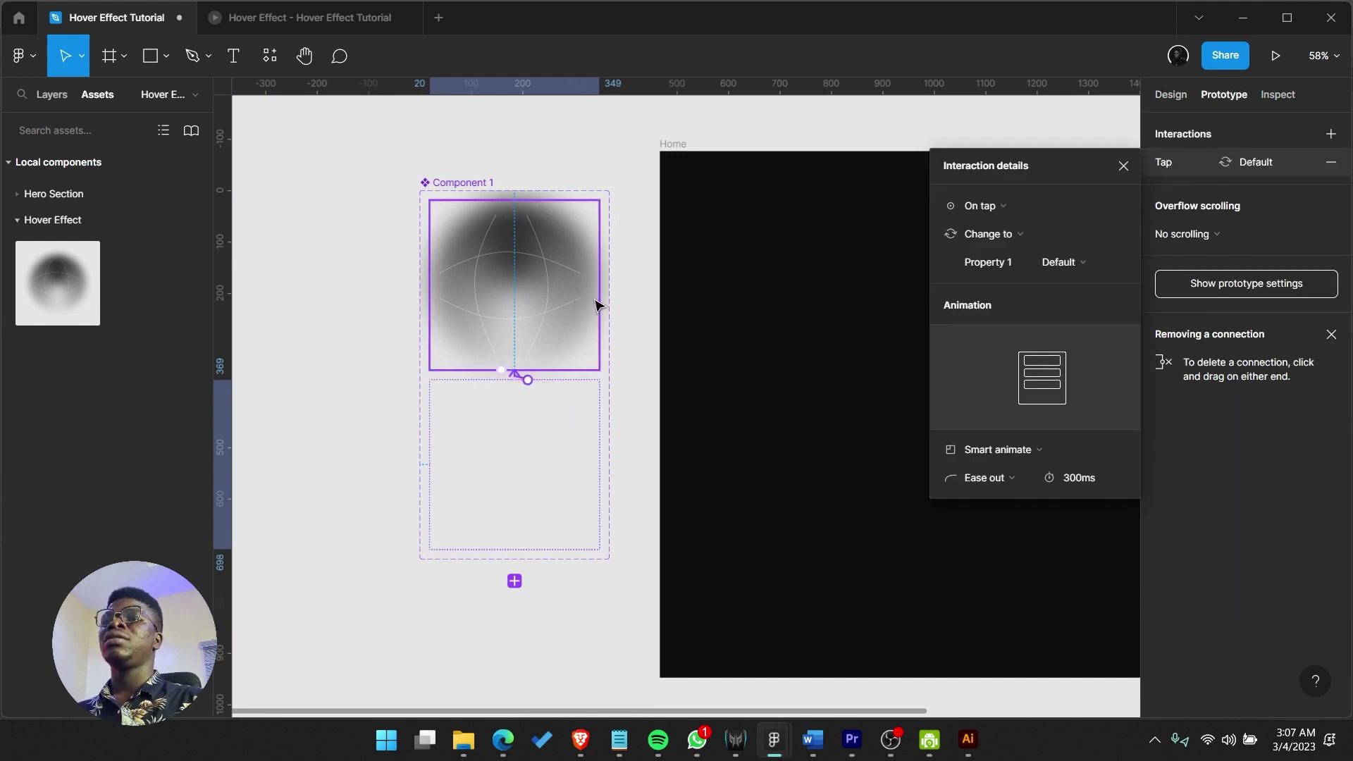
click(1059, 209)
click(1008, 243)
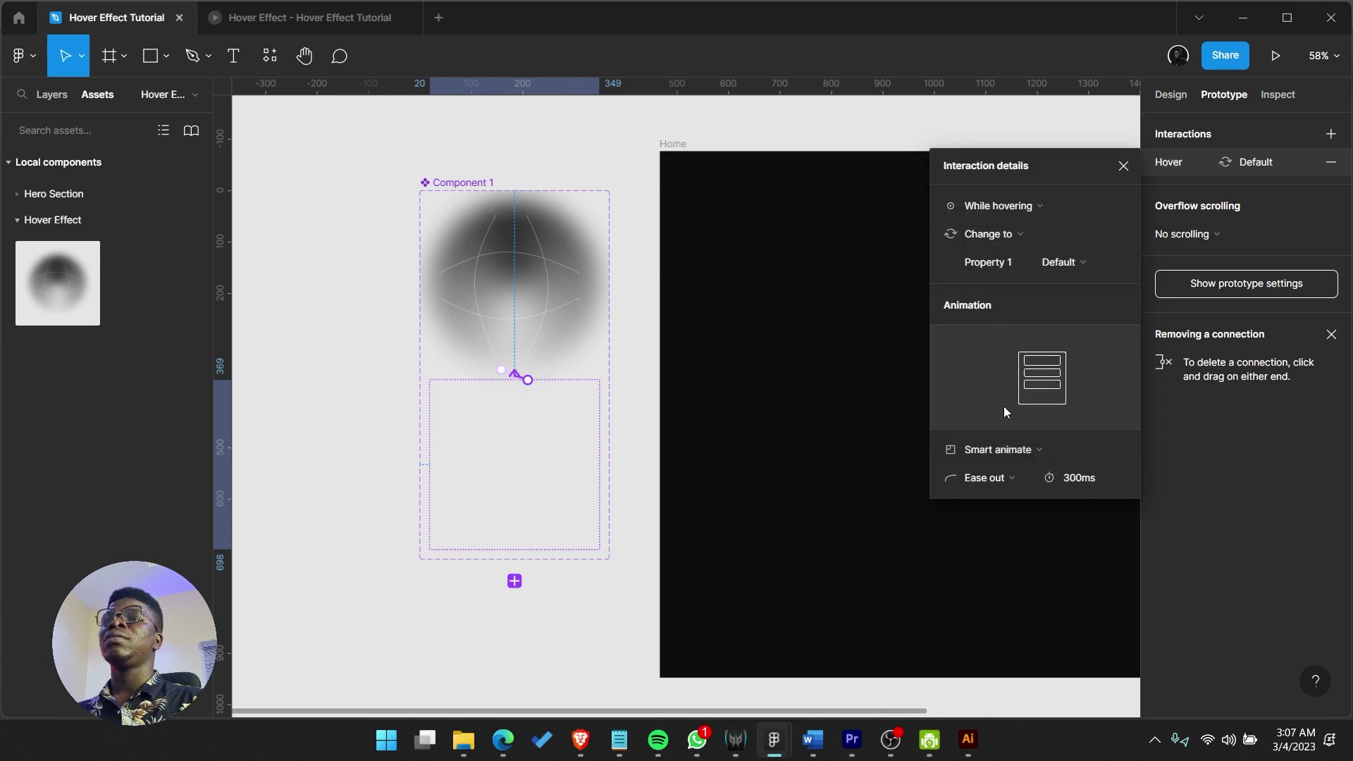
- Remove the hover interaction that leads from the Default variant to Variant2
click(553, 239)
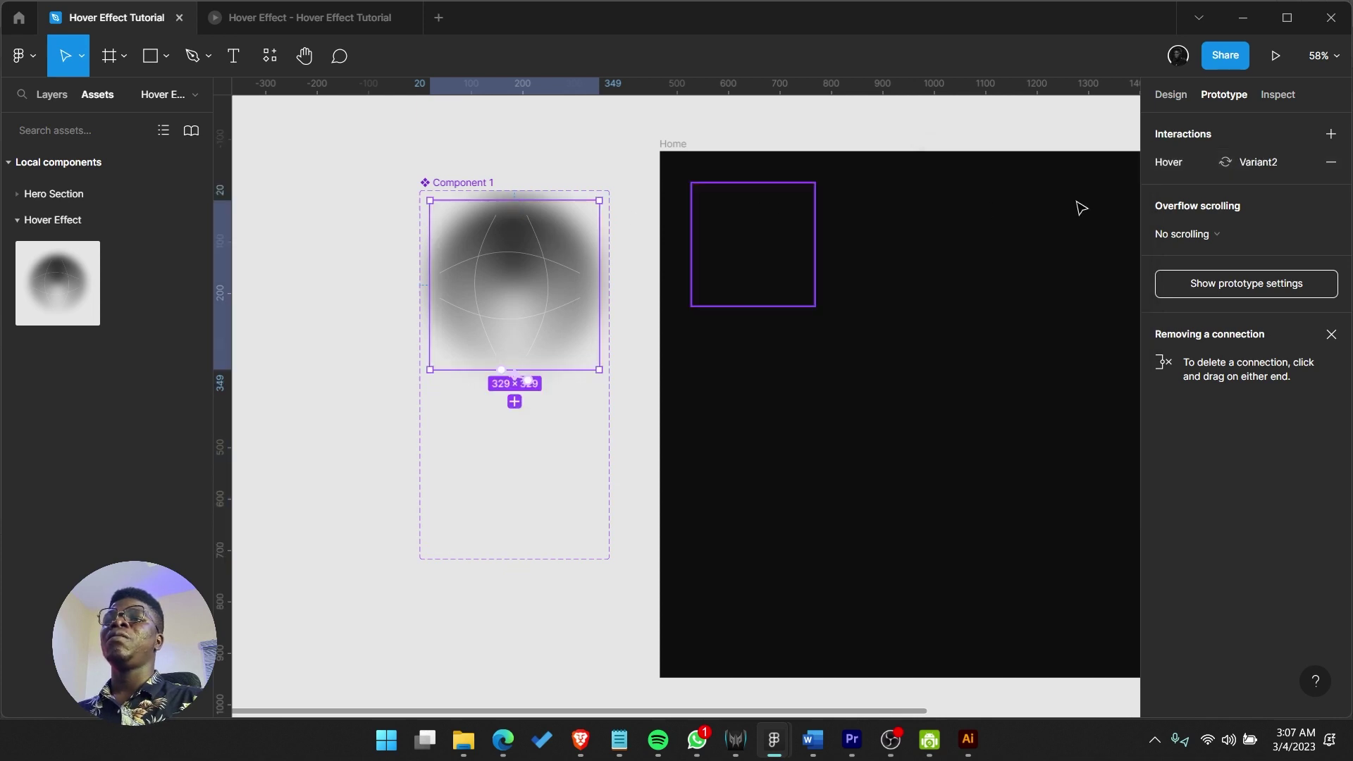
click(1329, 162)
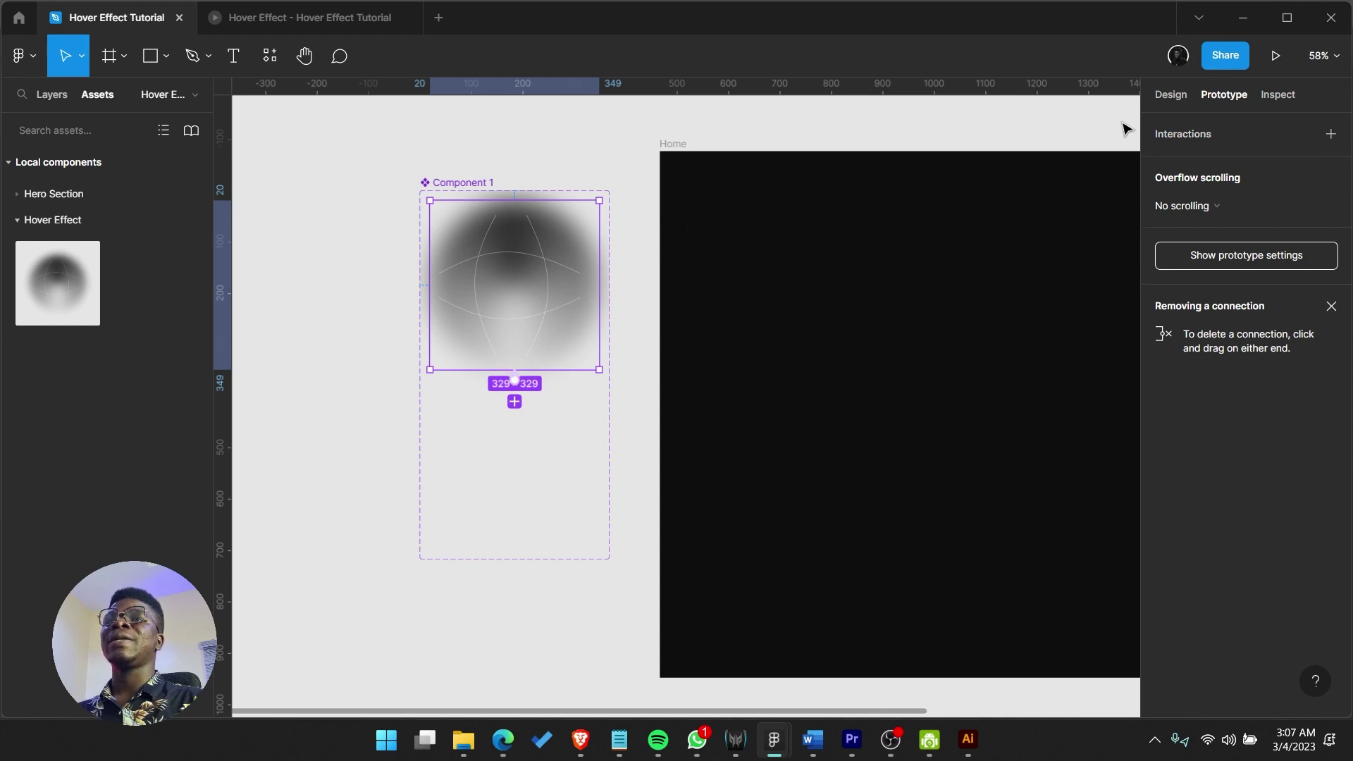
click(1170, 94)
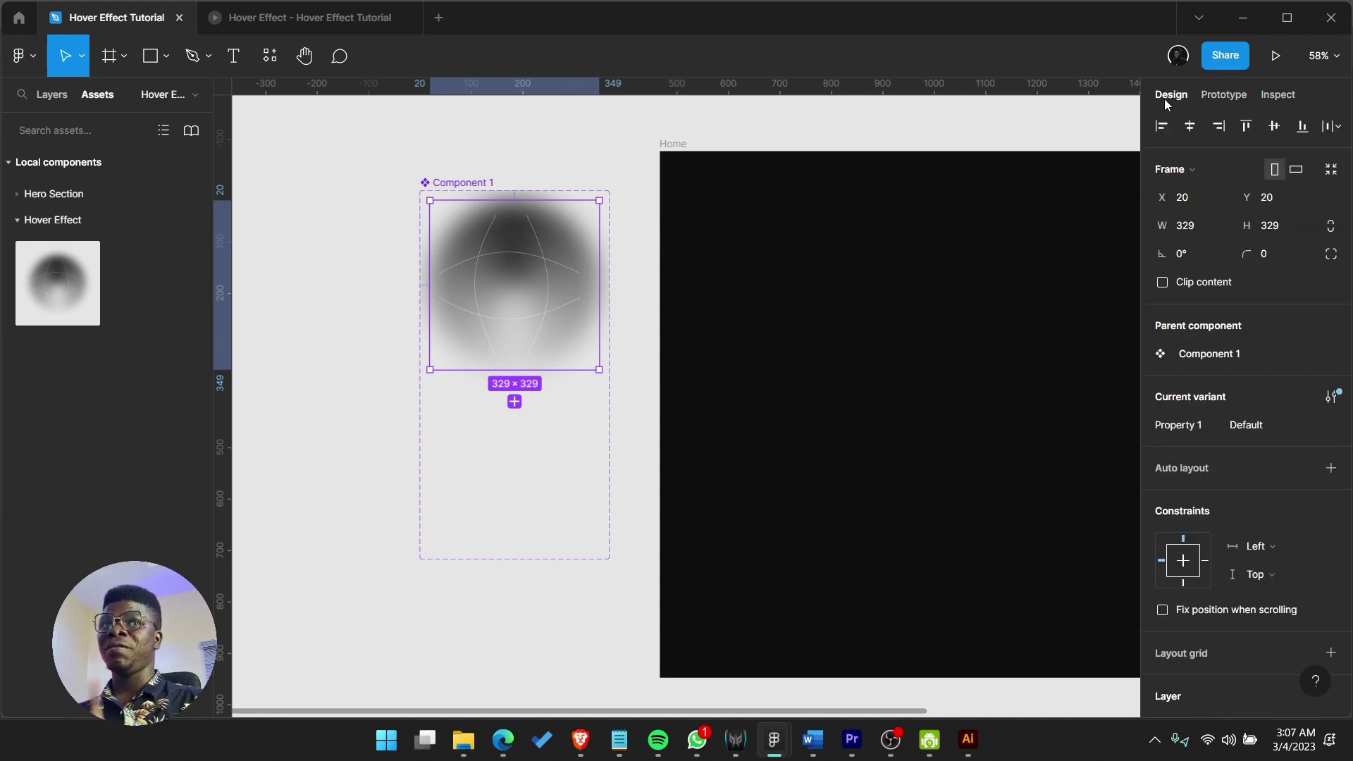
- Check the revised hover interaction in the prototype preview
click(839, 257)
scroll(809, 290, right, 5)
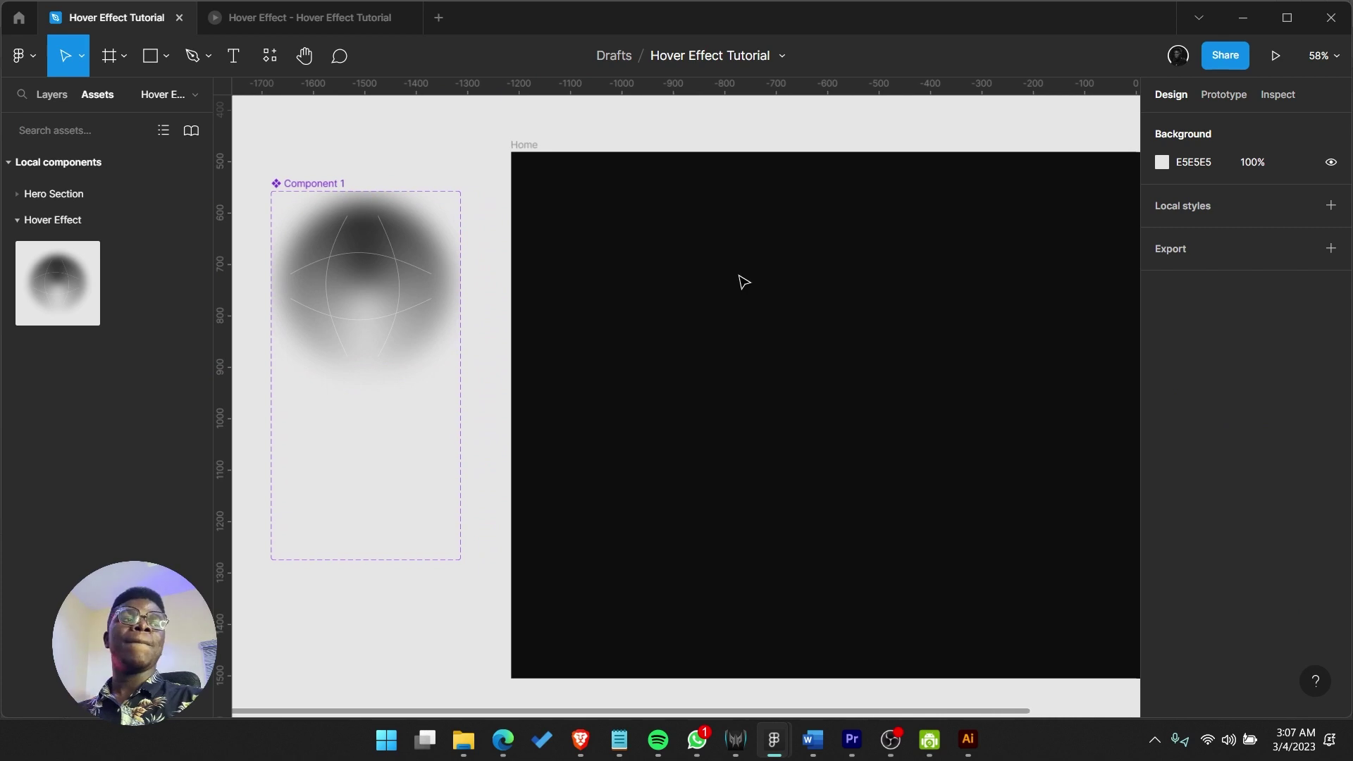
click(266, 17)
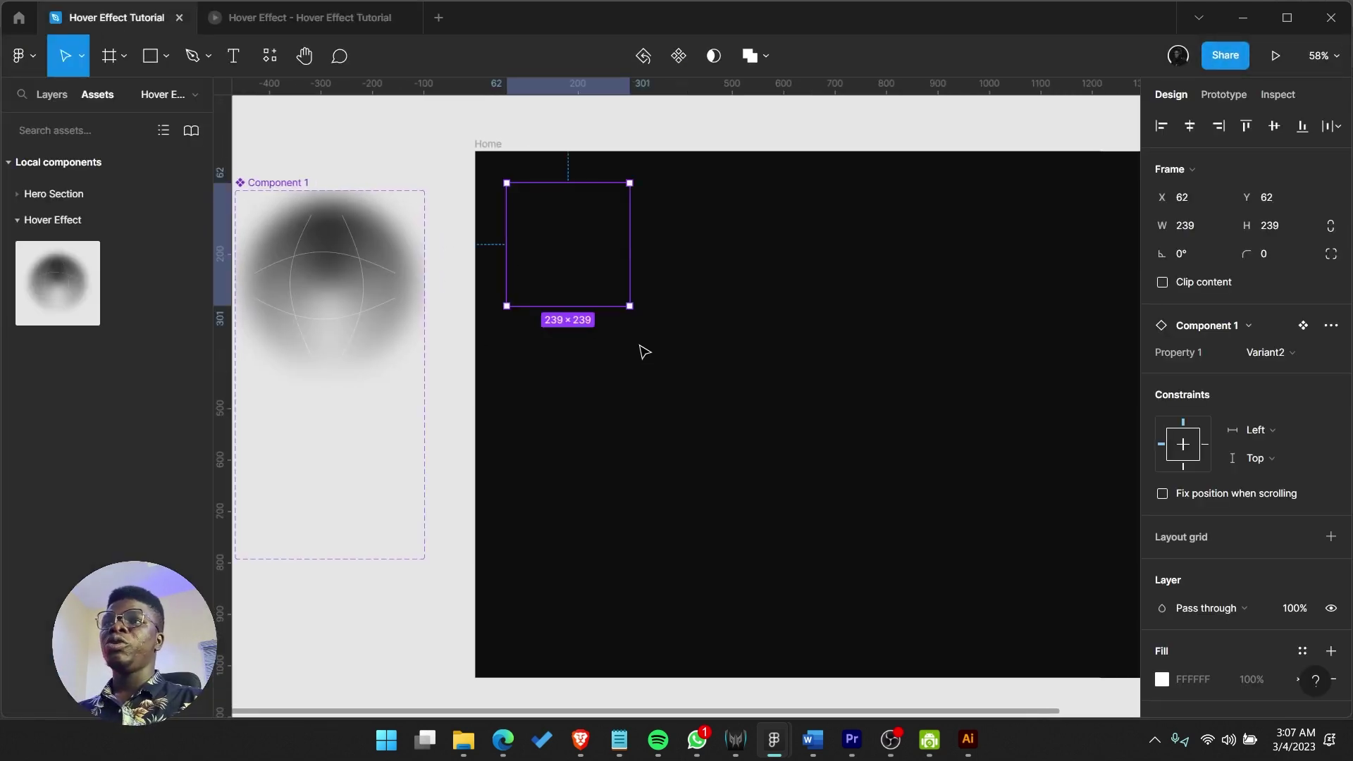
- Place the instance at X 0, Y 0 in the Home frame and duplicate it into an edge-to-edge row of six
scroll(444, 350, right, 3)
drag(425, 274, 641, 226)
key(ctrl+z)
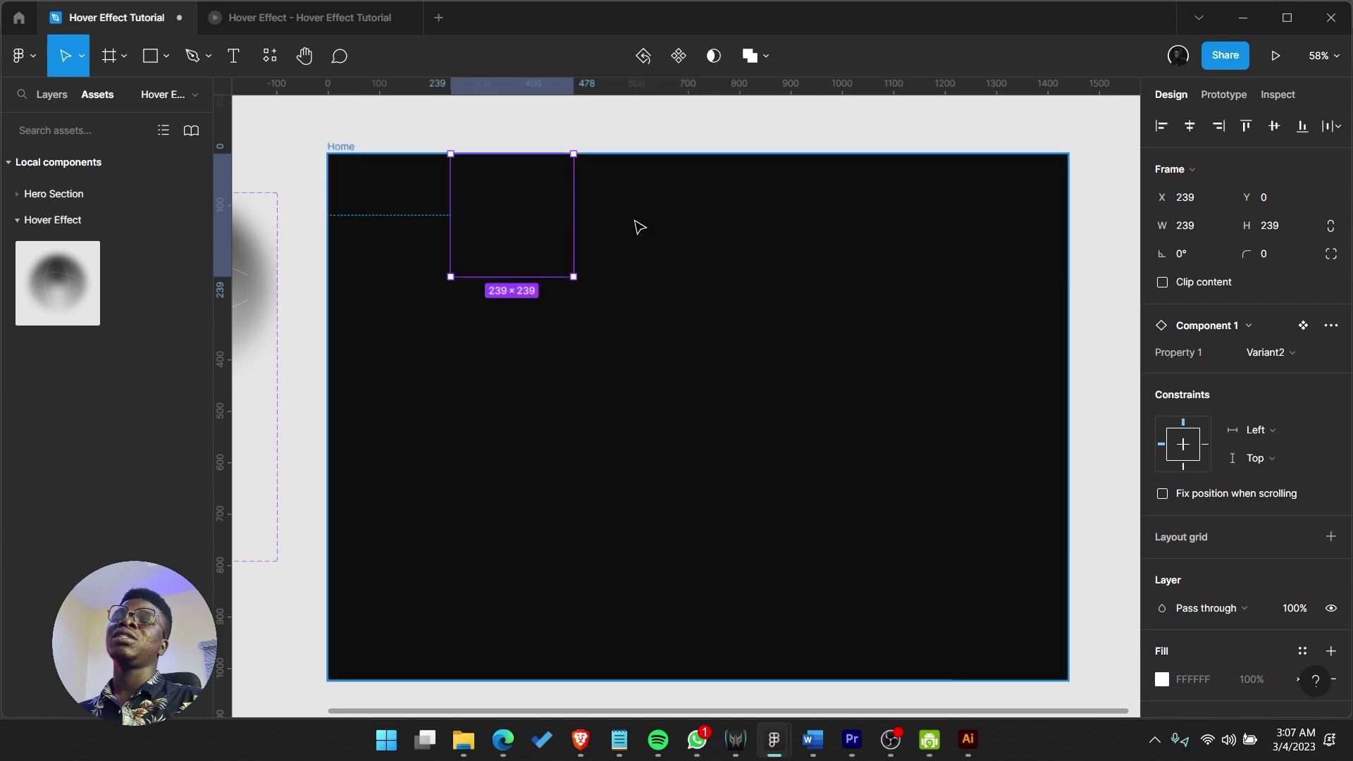
key(ctrl+d)
drag(525, 229, 725, 219)
key(ctrl+d)
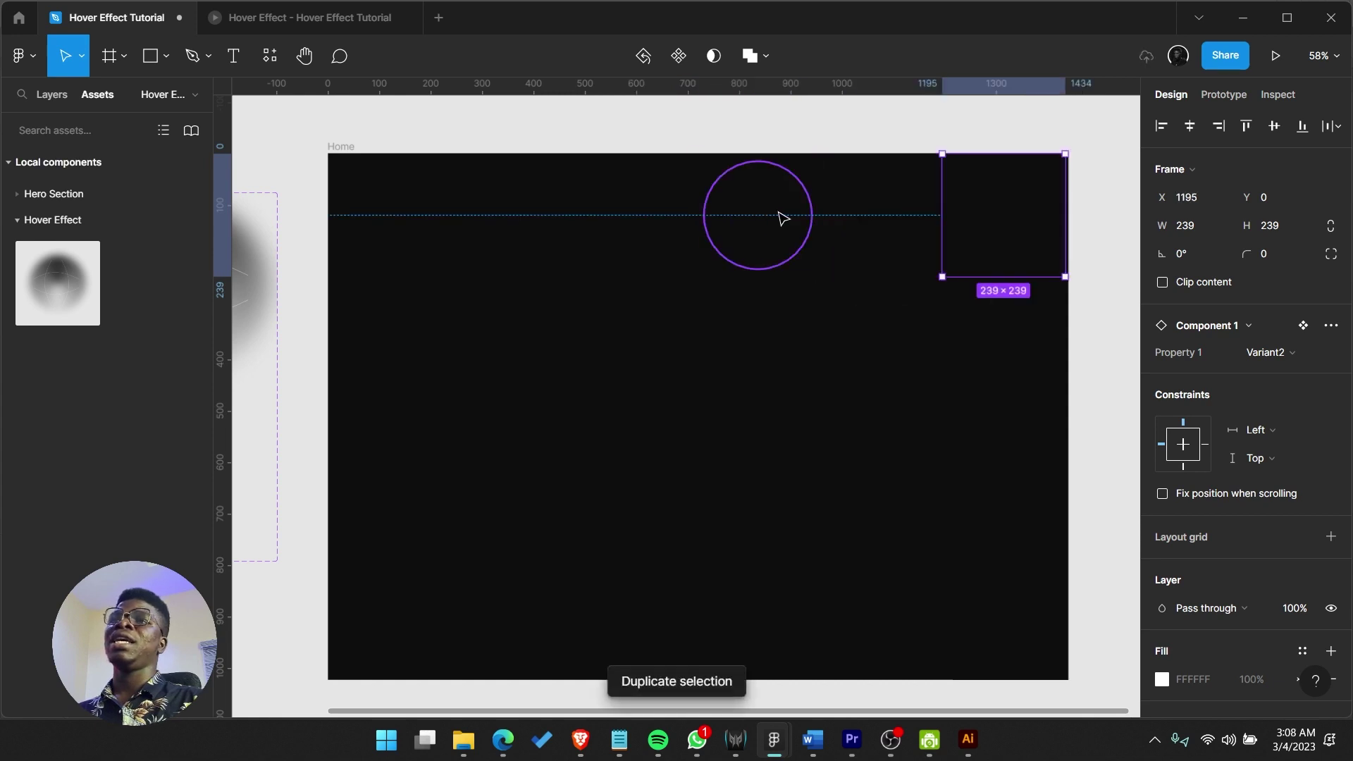
- Select the six instances and duplicate the row down the Home frame, with the last copy at Y 717
drag(987, 353, 390, 168)
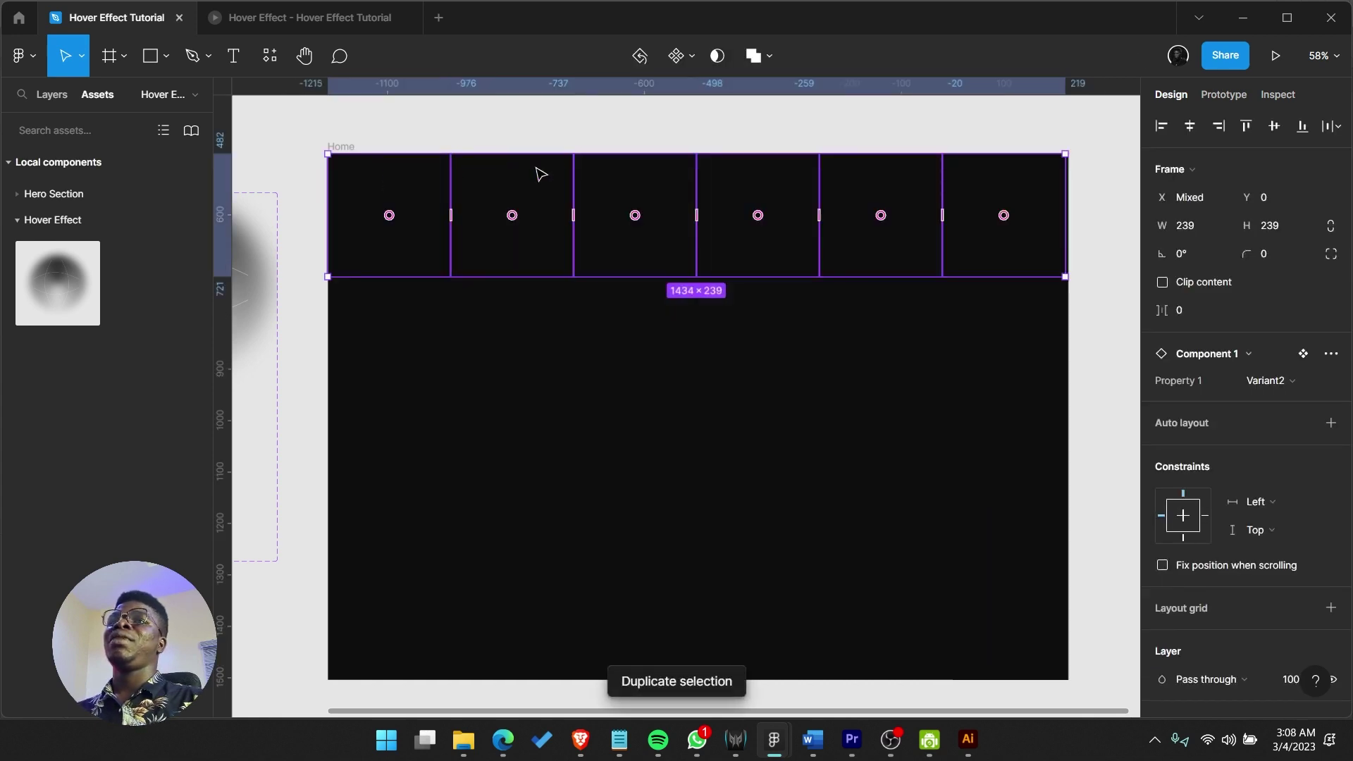
scroll(559, 152, down, 2)
scroll(720, 203, down, 1)
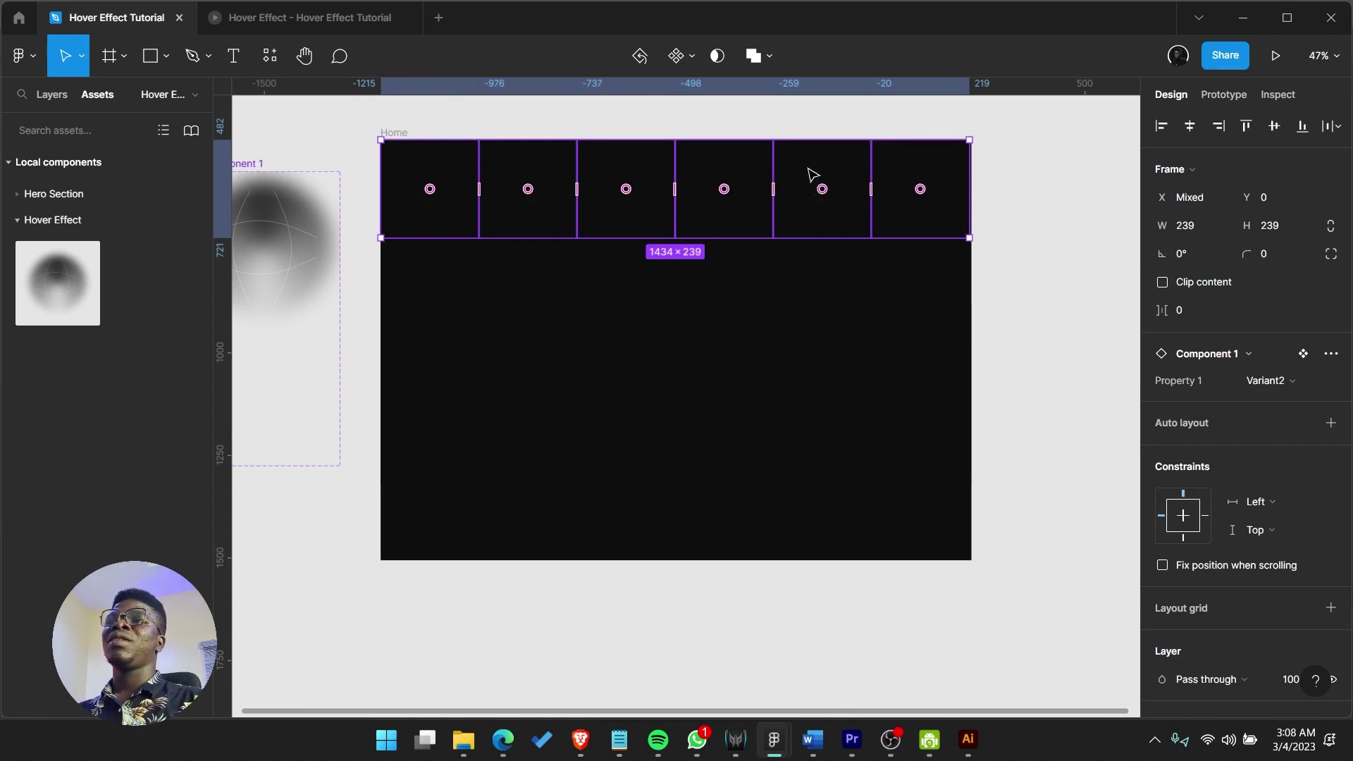
drag(813, 174, 805, 460)
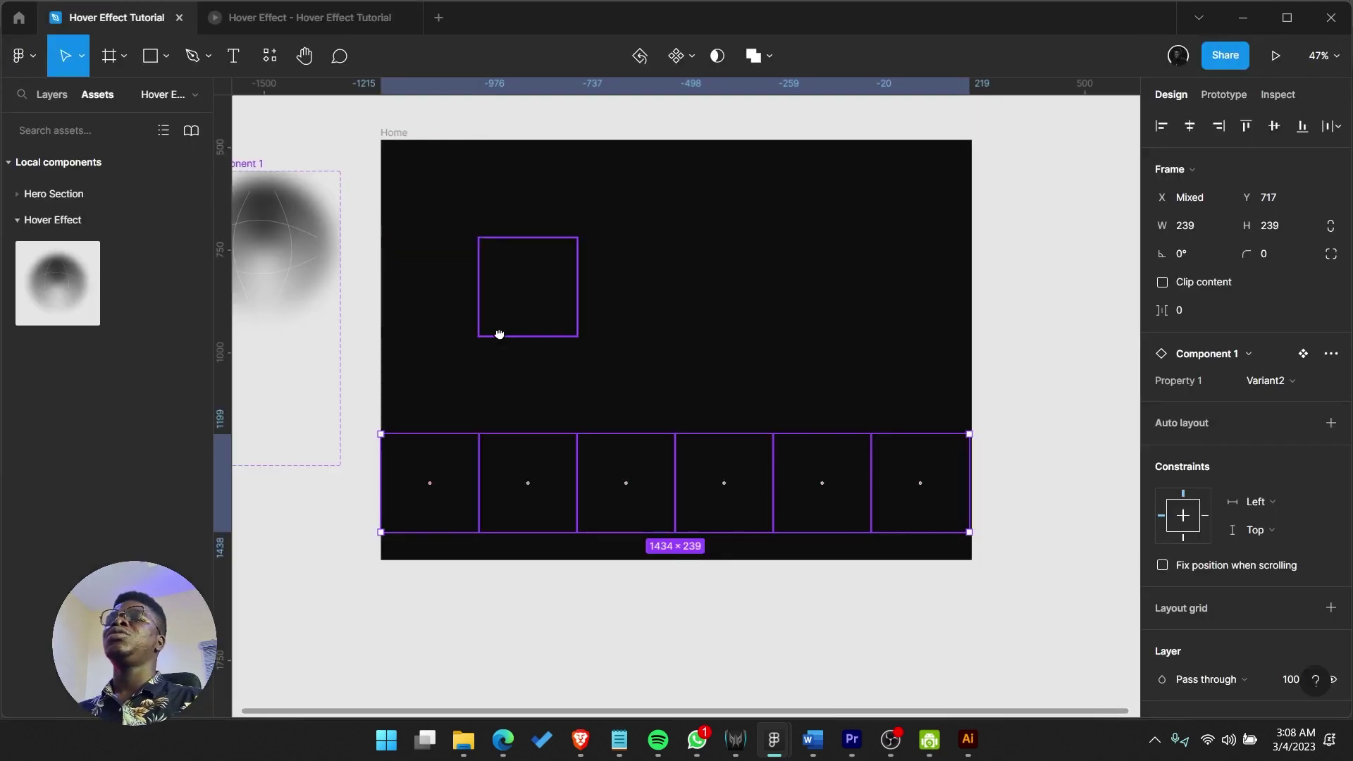
- Undo the latest row duplications in the Home frame
drag(499, 335, 454, 426)
drag(543, 299, 631, 296)
key(ctrl+z)
key(ctrl+z)
key(ctrl+z)
key(ctrl+z)
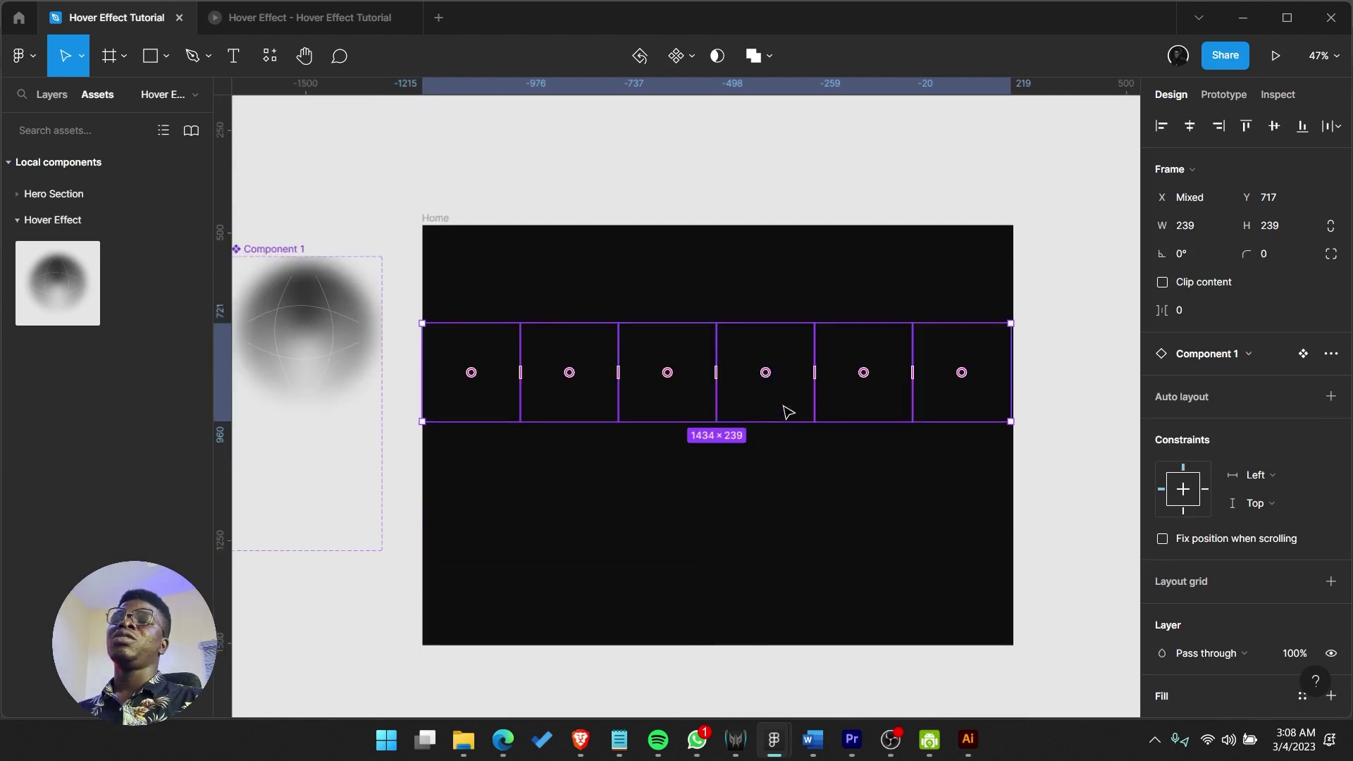
key(ctrl+shift+z)
- Delete the duplicated instances from the Home frame, keeping and selecting only the one at X 0, Y 0
drag(975, 410, 726, 225)
drag(1053, 398, 567, 228)
key(Delete)
click(468, 312)
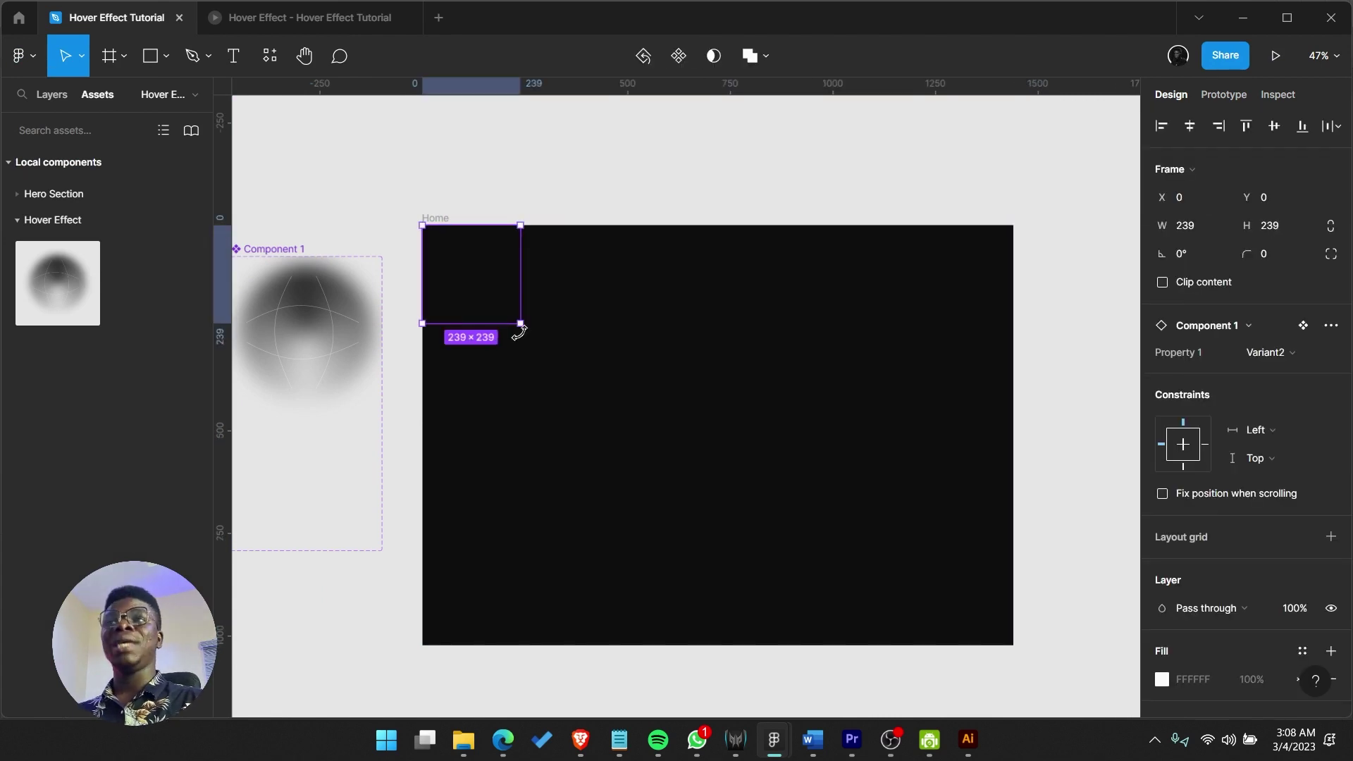
- Scale the instance up to 344 × 344 and duplicate it into an edge-to-edge row of four across the Home frame
drag(534, 333, 664, 331)
key(ctrl+d)
key(ctrl+d)
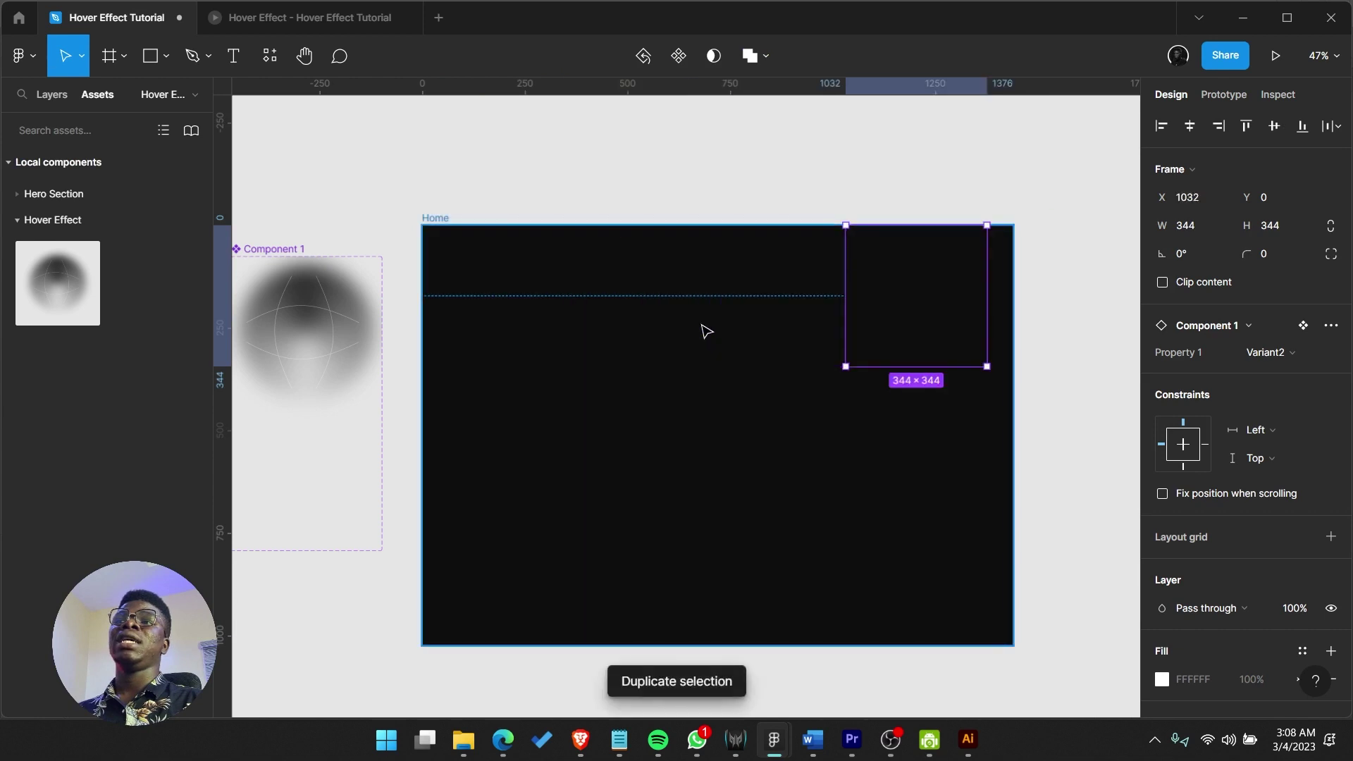
- Select the four instances and scale them to 360 × 360 each, filling the Home frame's 1440 width
drag(943, 425, 384, 272)
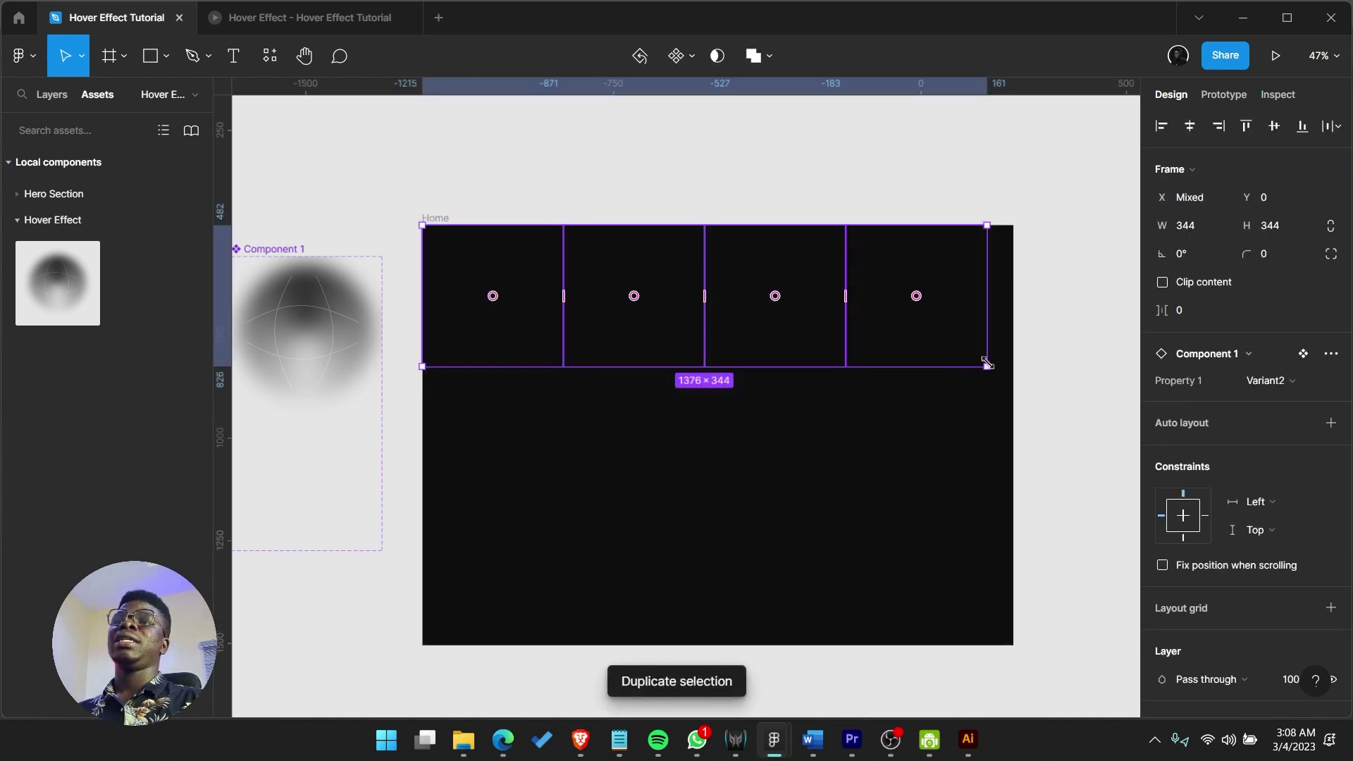
drag(987, 363, 1013, 374)
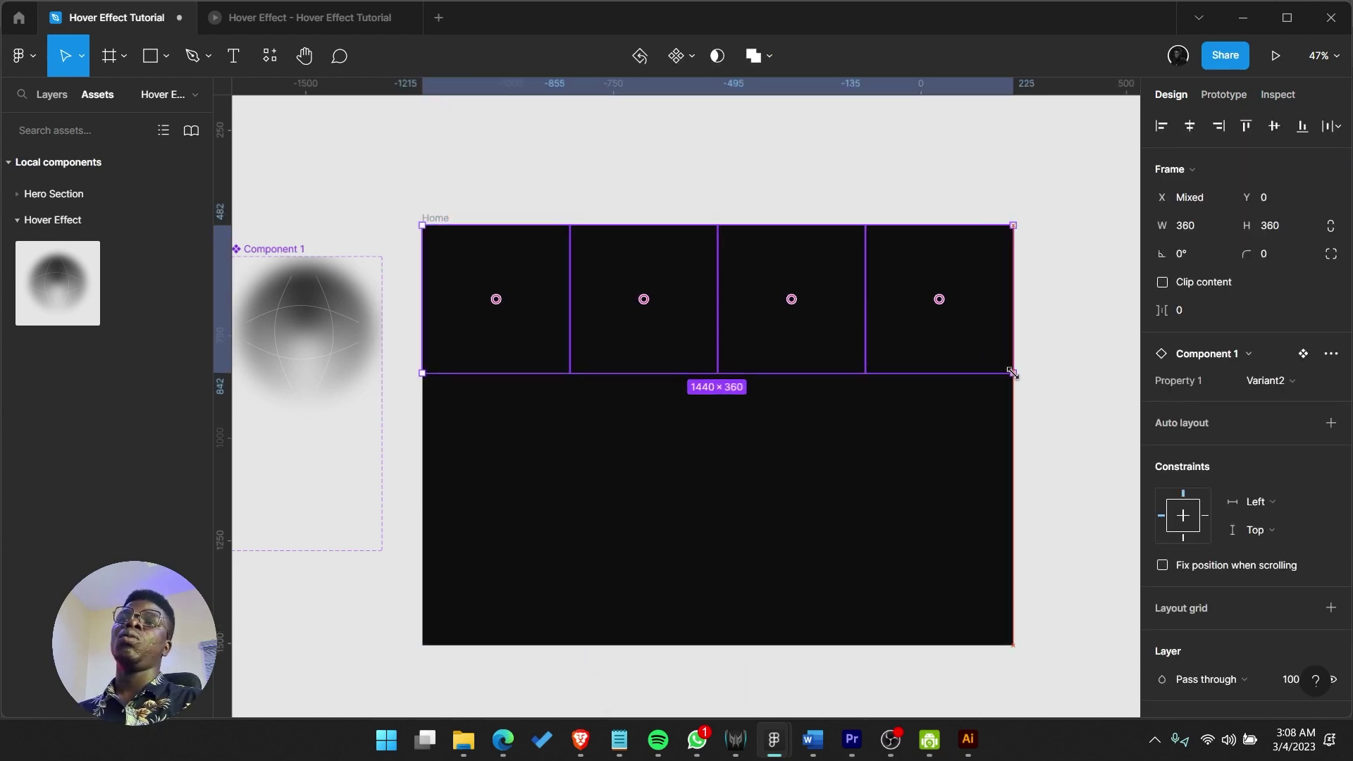
drag(424, 370, 423, 356)
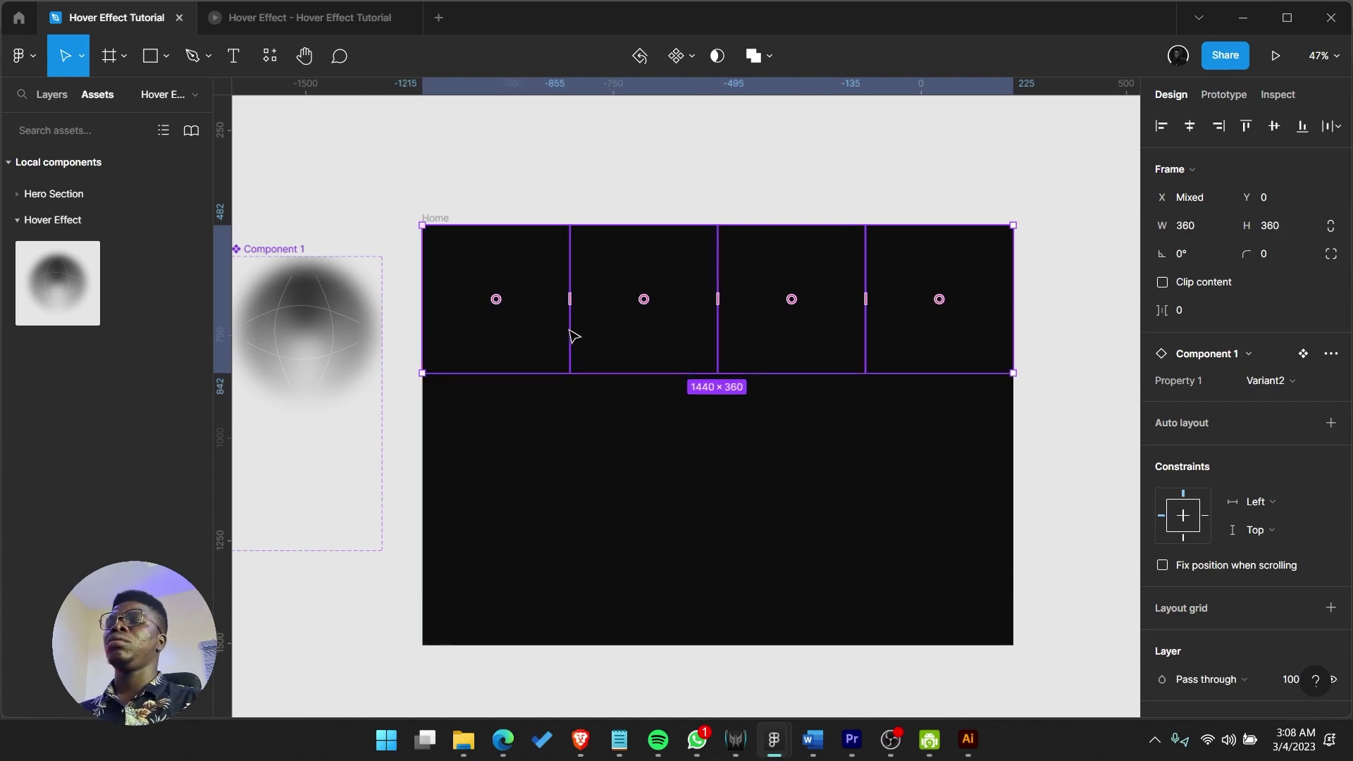
- Duplicate the row of four down the Home frame, with the last copy at Y 720, and preview the prototype
drag(612, 288, 670, 568)
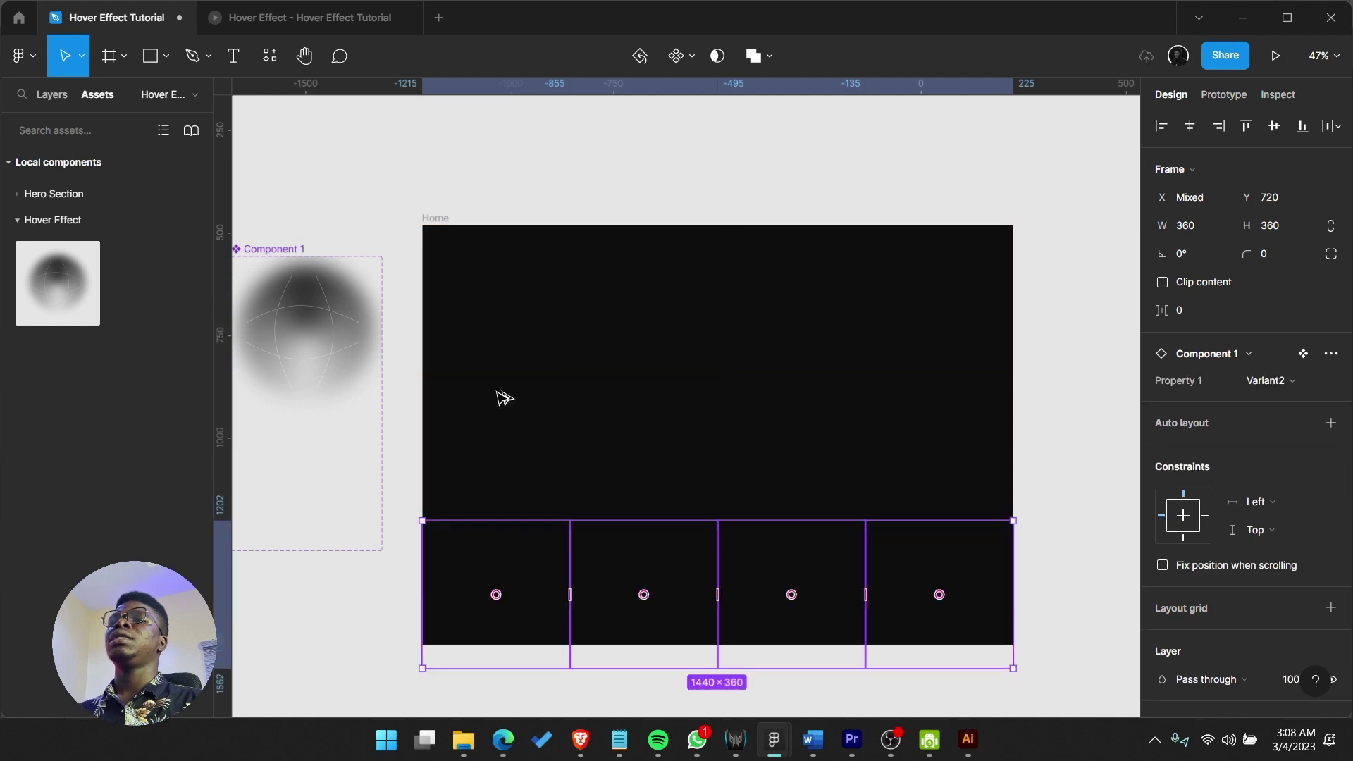
click(272, 16)
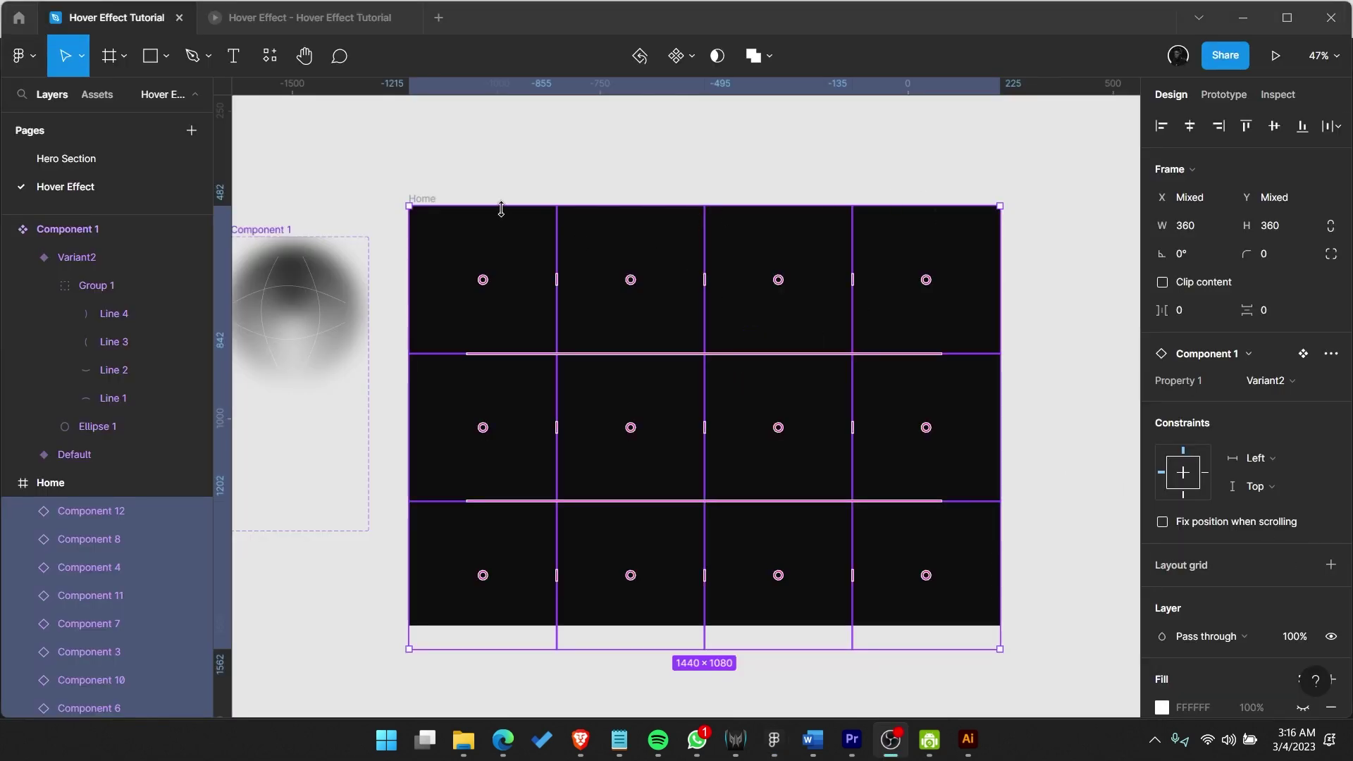
- Group all twelve component instances in the Home frame and lock the group
click(446, 201)
click(431, 198)
key(Return)
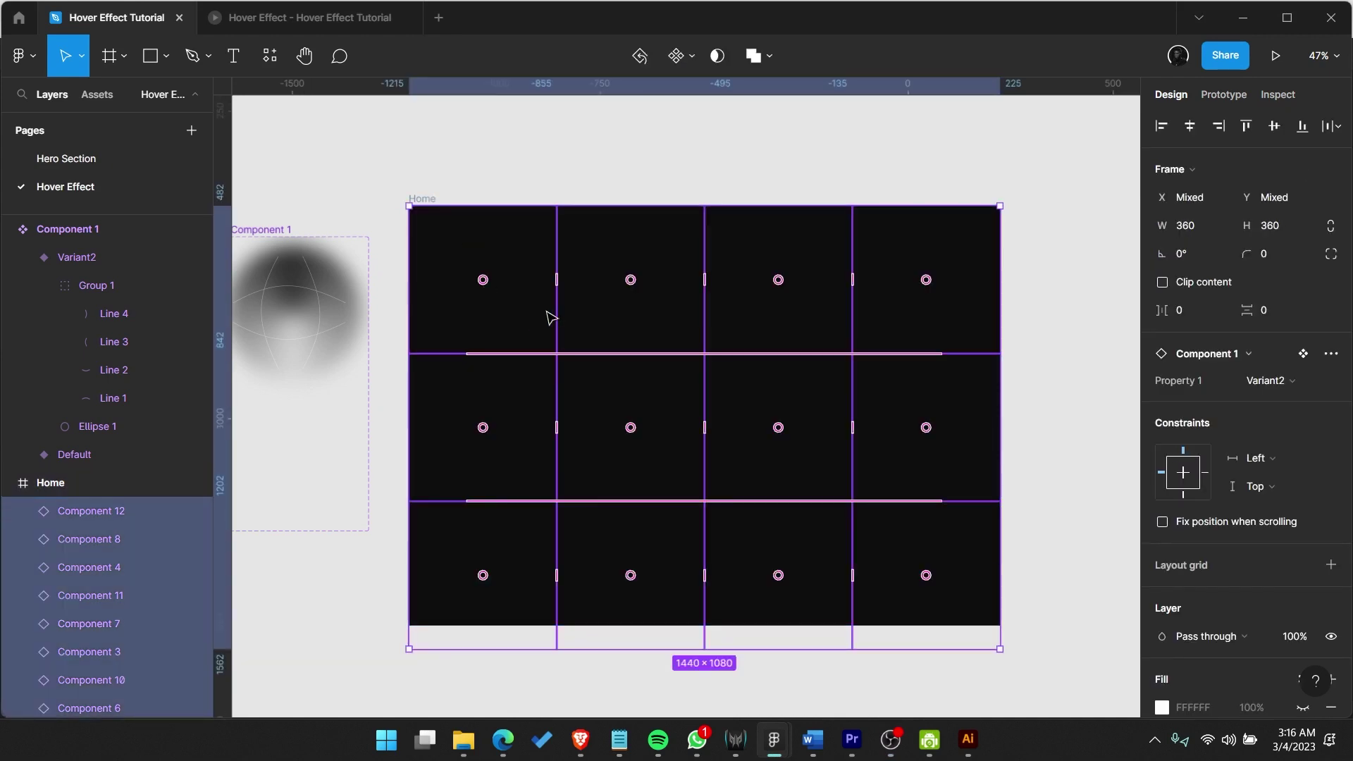
mouse_move(547, 321)
mouse_down()
mouse_move(507, 294)
mouse_move(528, 326)
mouse_up()
scroll(508, 296, down, 1)
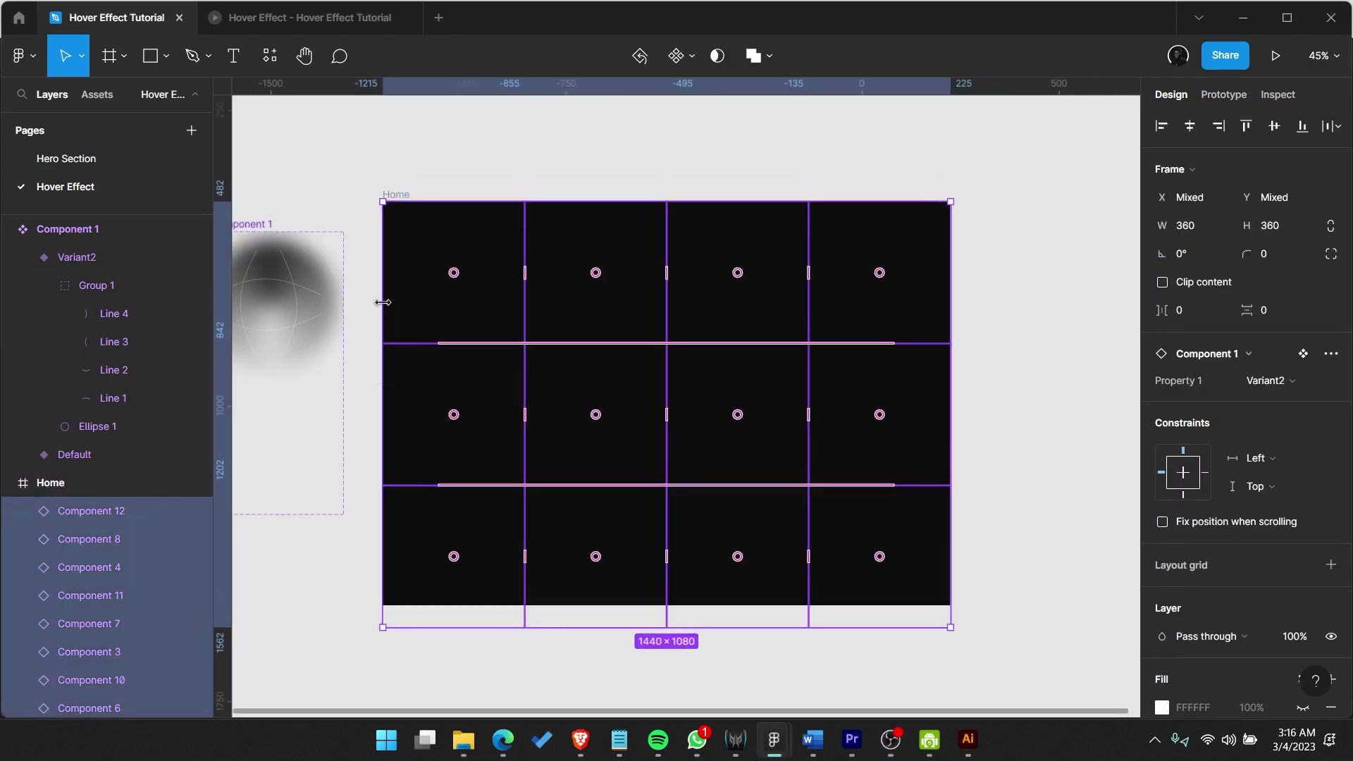
key(ctrl+g)
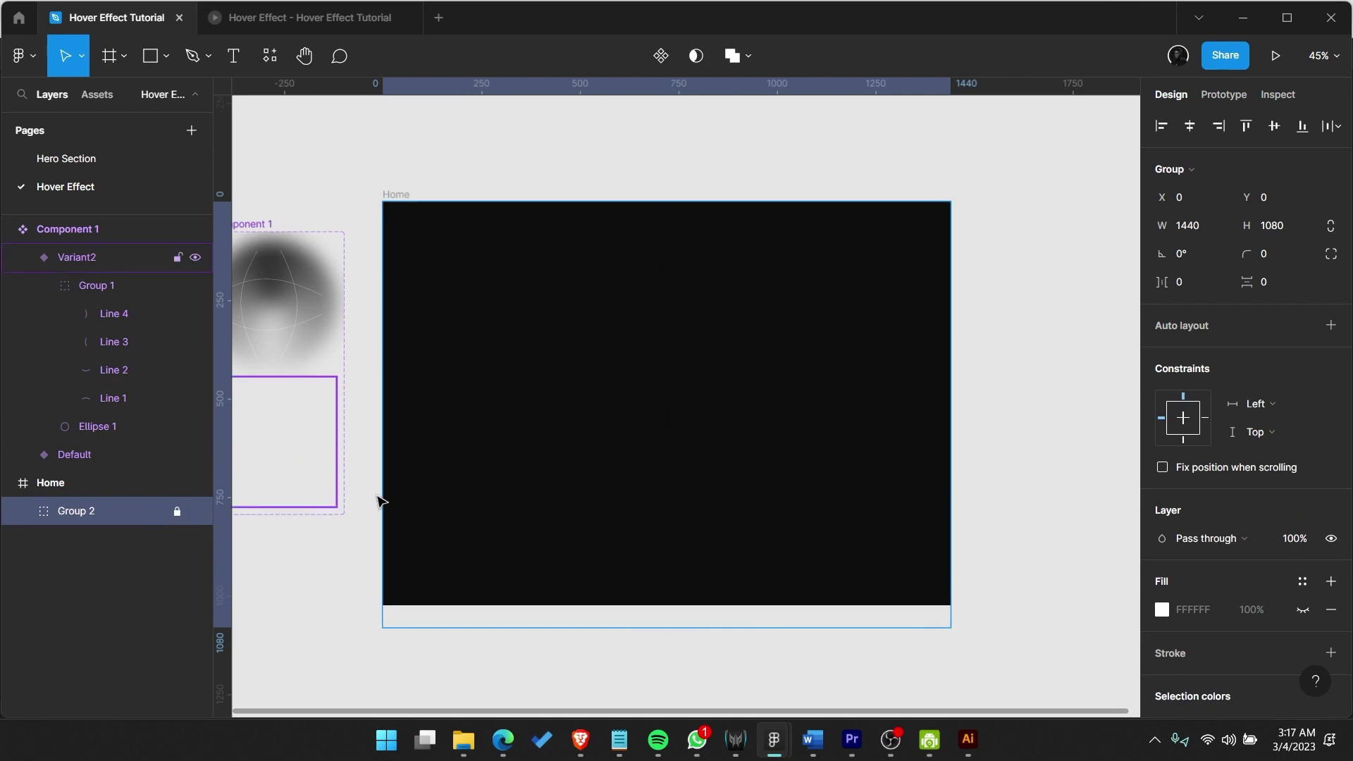
- Test whether the locked group can be selected on the canvas and preview the prototype
drag(536, 298, 613, 543)
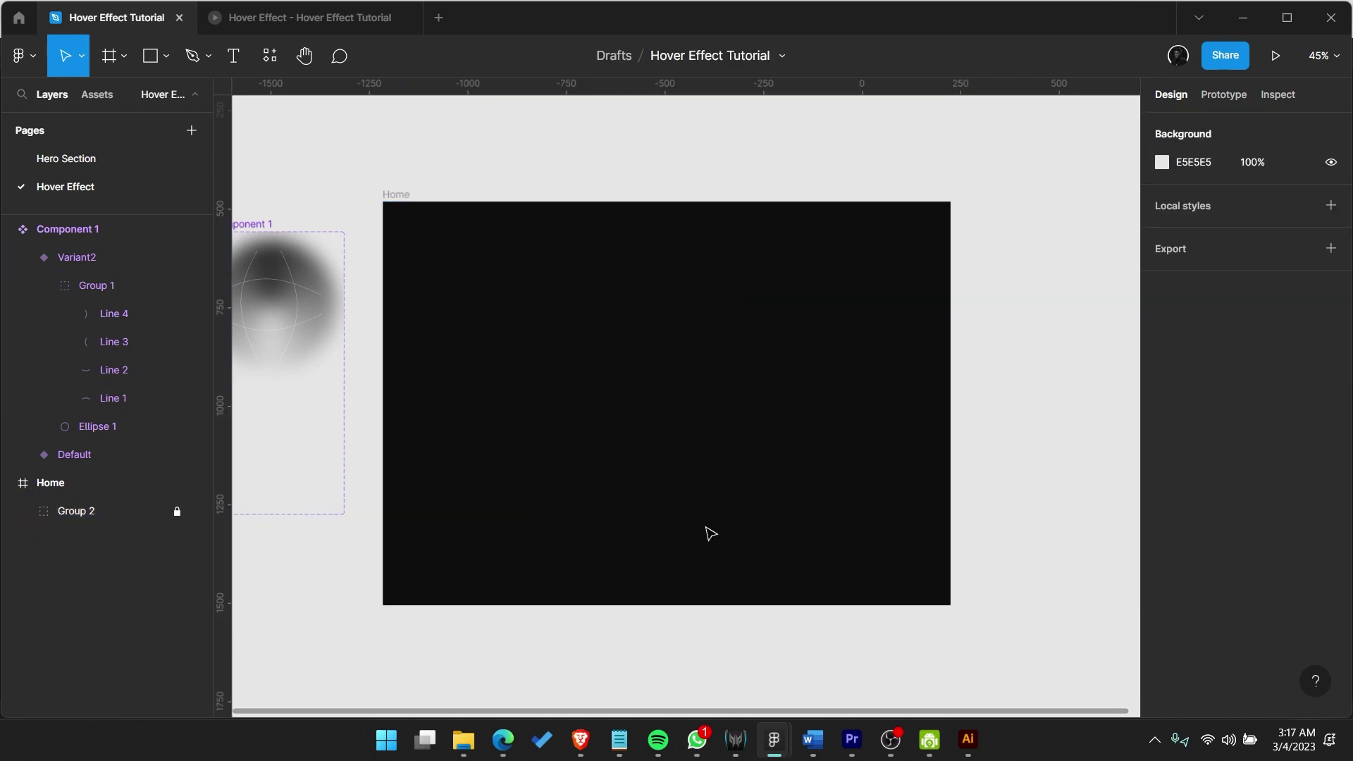
drag(657, 374, 555, 251)
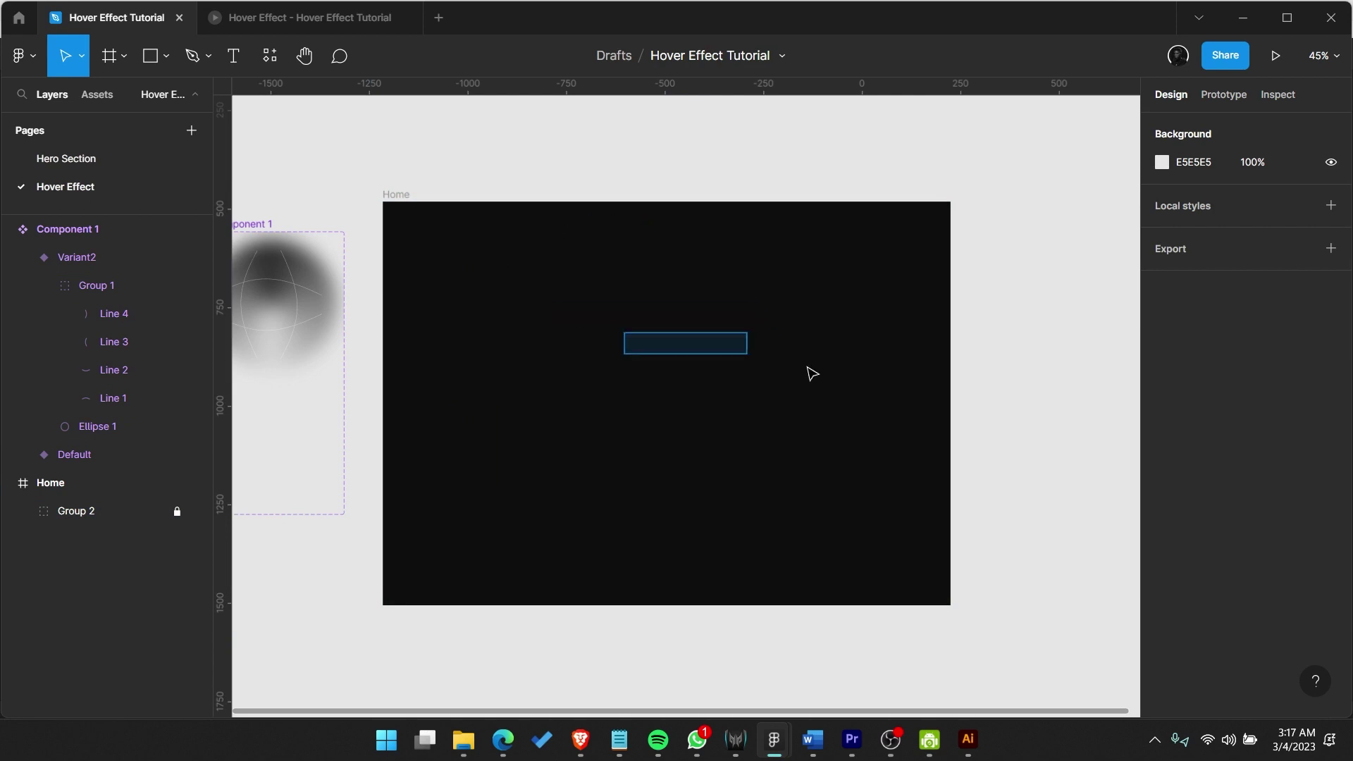
drag(809, 368, 584, 376)
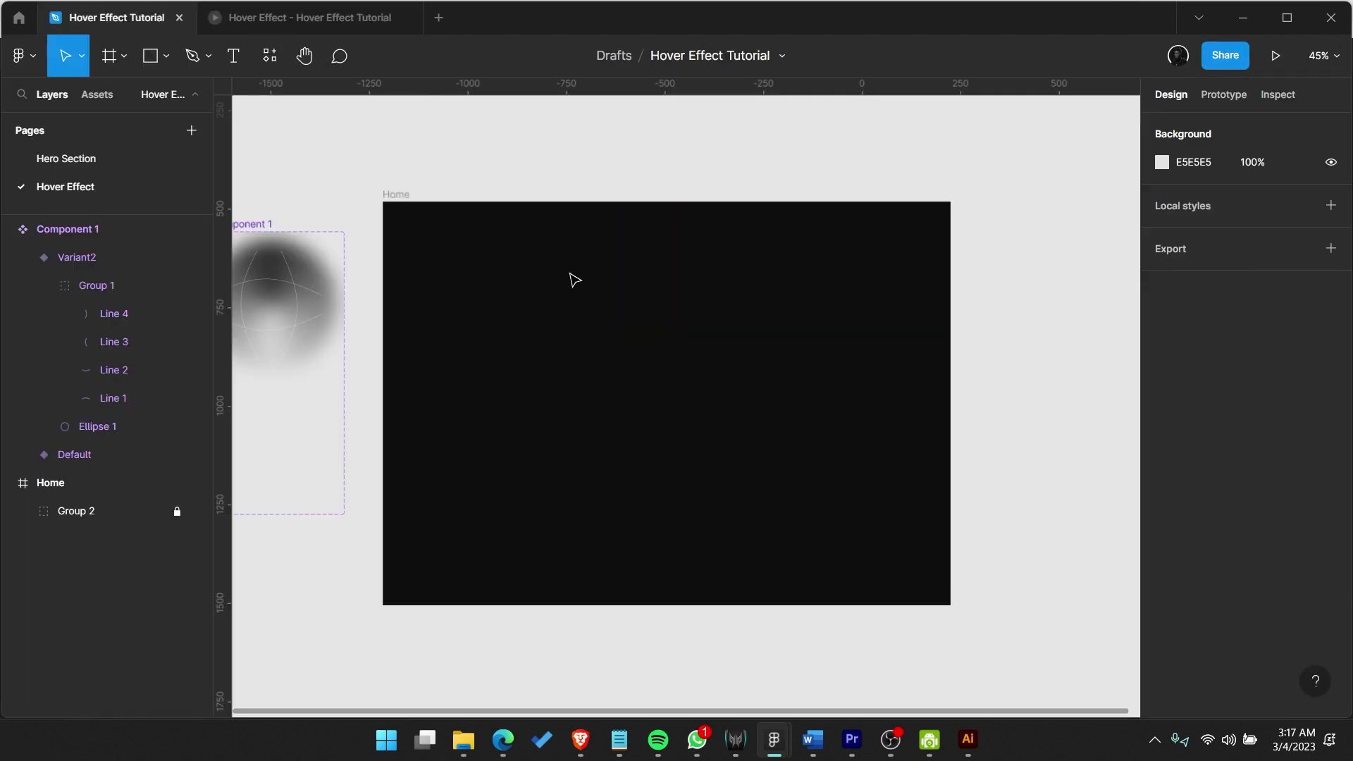
click(575, 280)
click(331, 19)
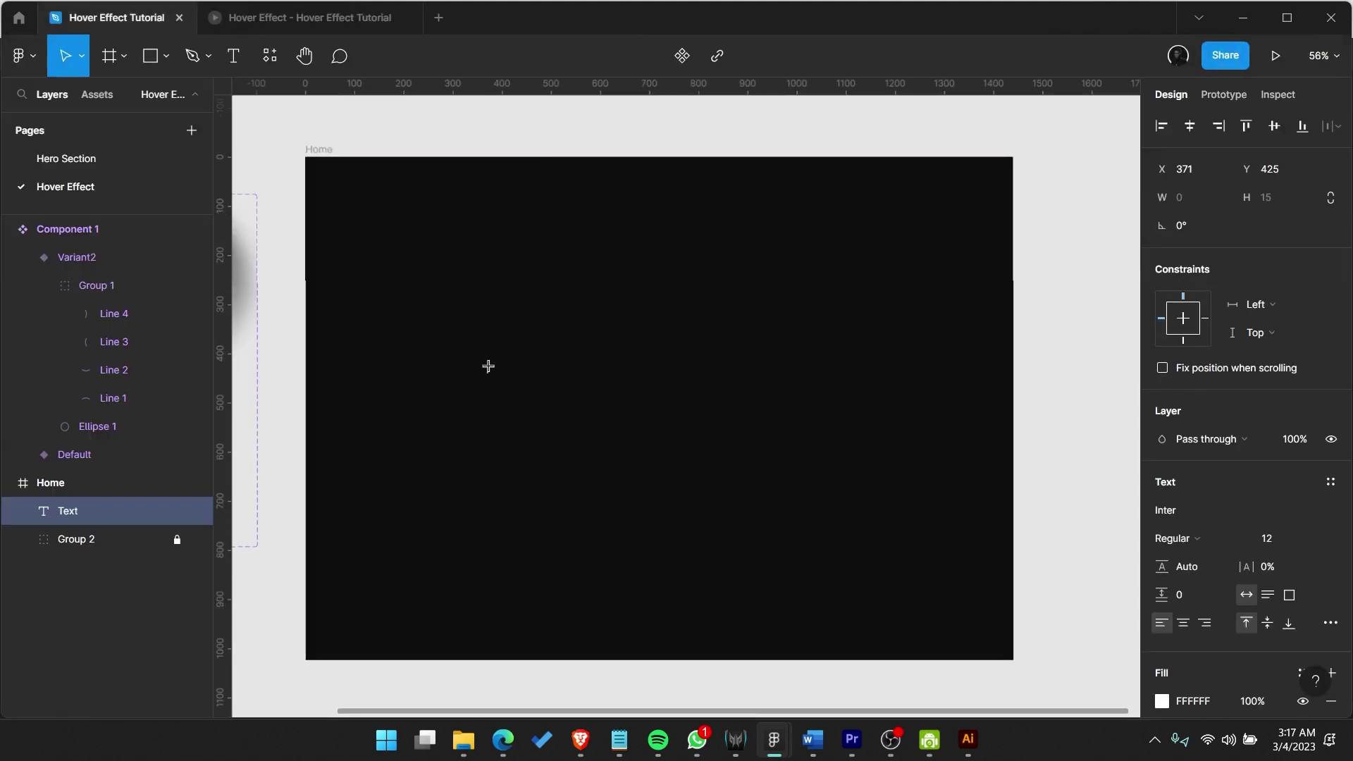
- Add a white text at size 128 reading "Unique Hover Effect" in the Home frame
click(1312, 539)
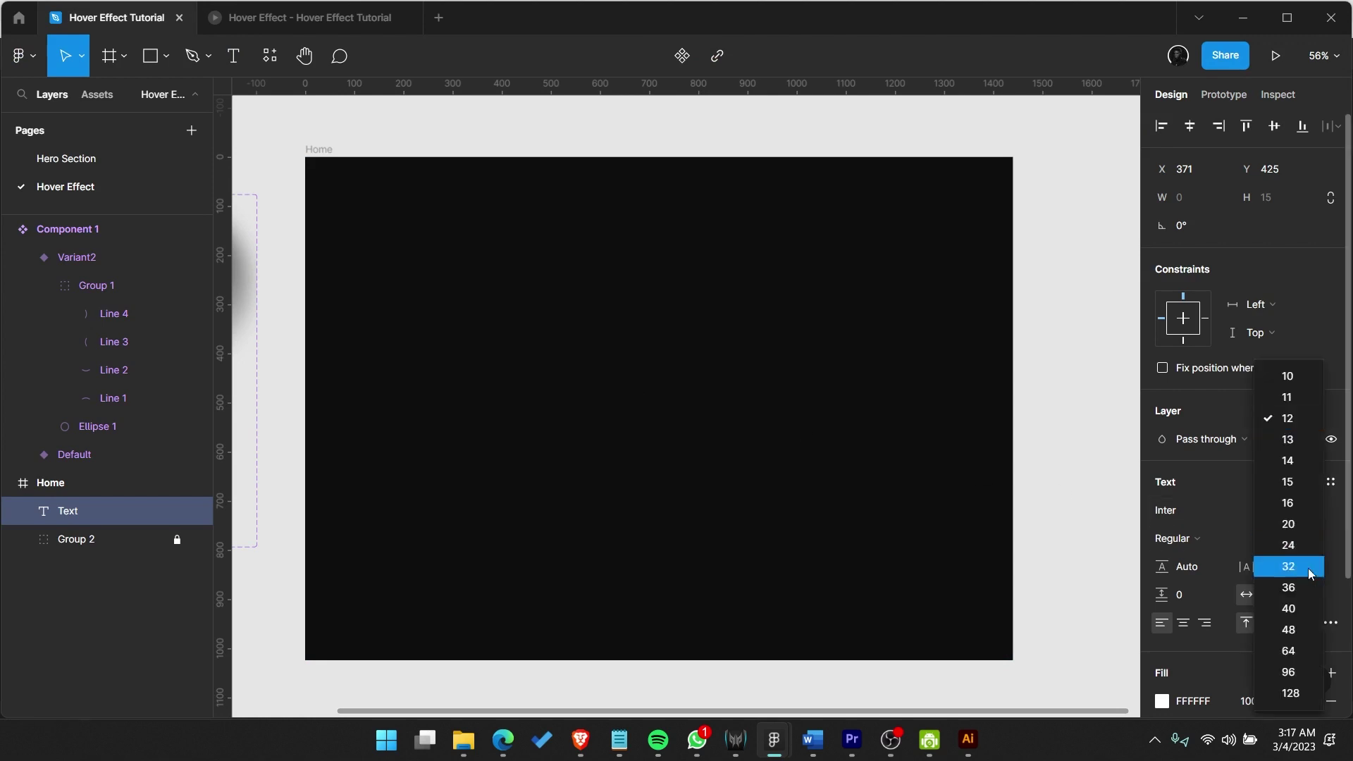
click(1290, 693)
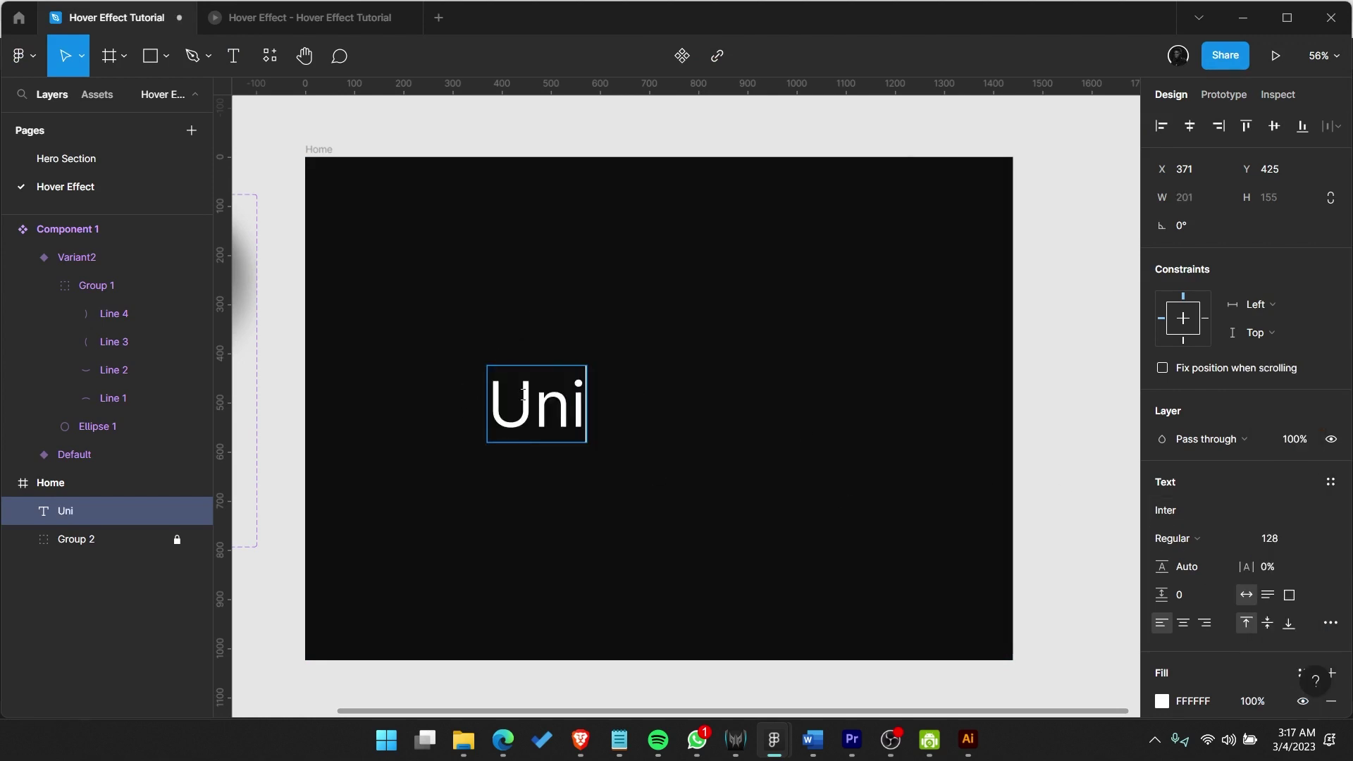
key(BackSpace)
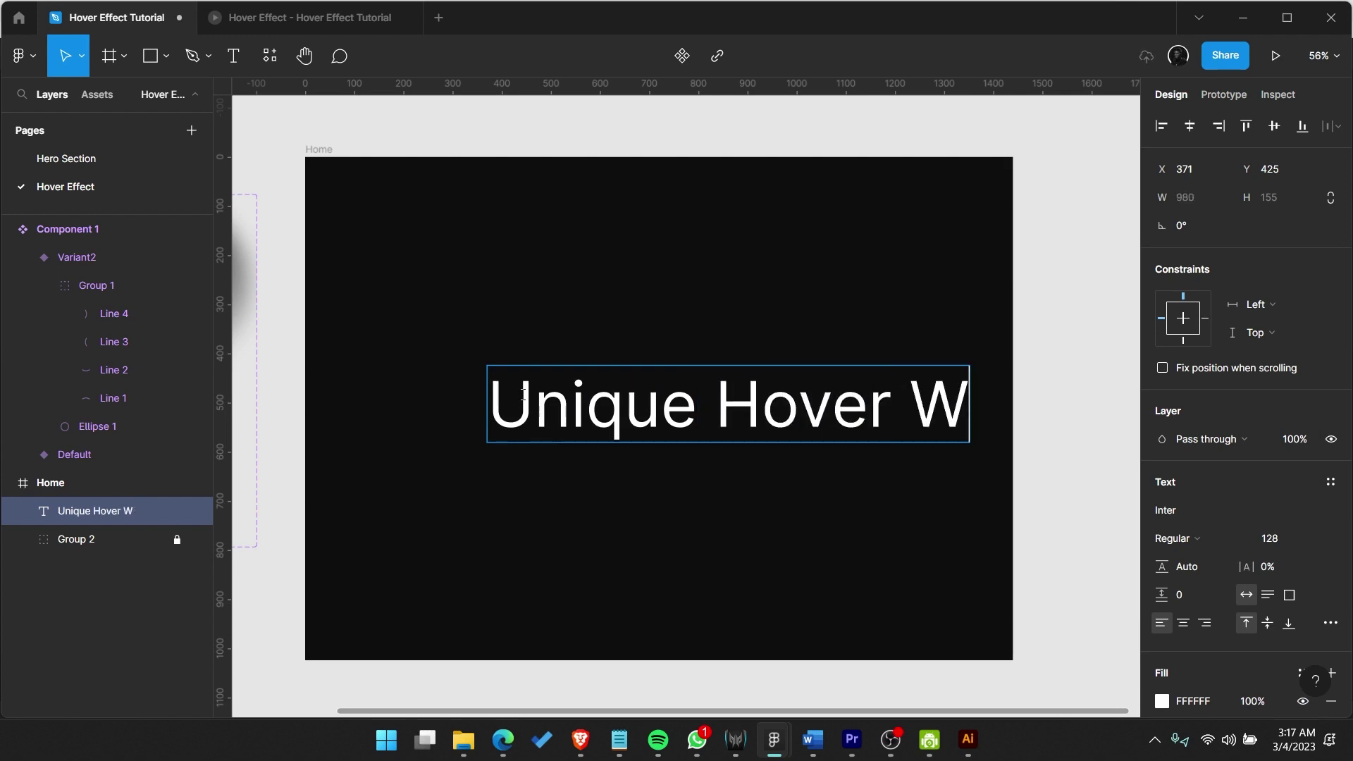
text(t)
key(Escape)
- Move the heading to X 90, Y 420 and break it into the lines "Unique" and "Hover Effect"
drag(523, 395, 384, 393)
double_click(579, 402)
key(Return)
click(555, 467)
key(Return)
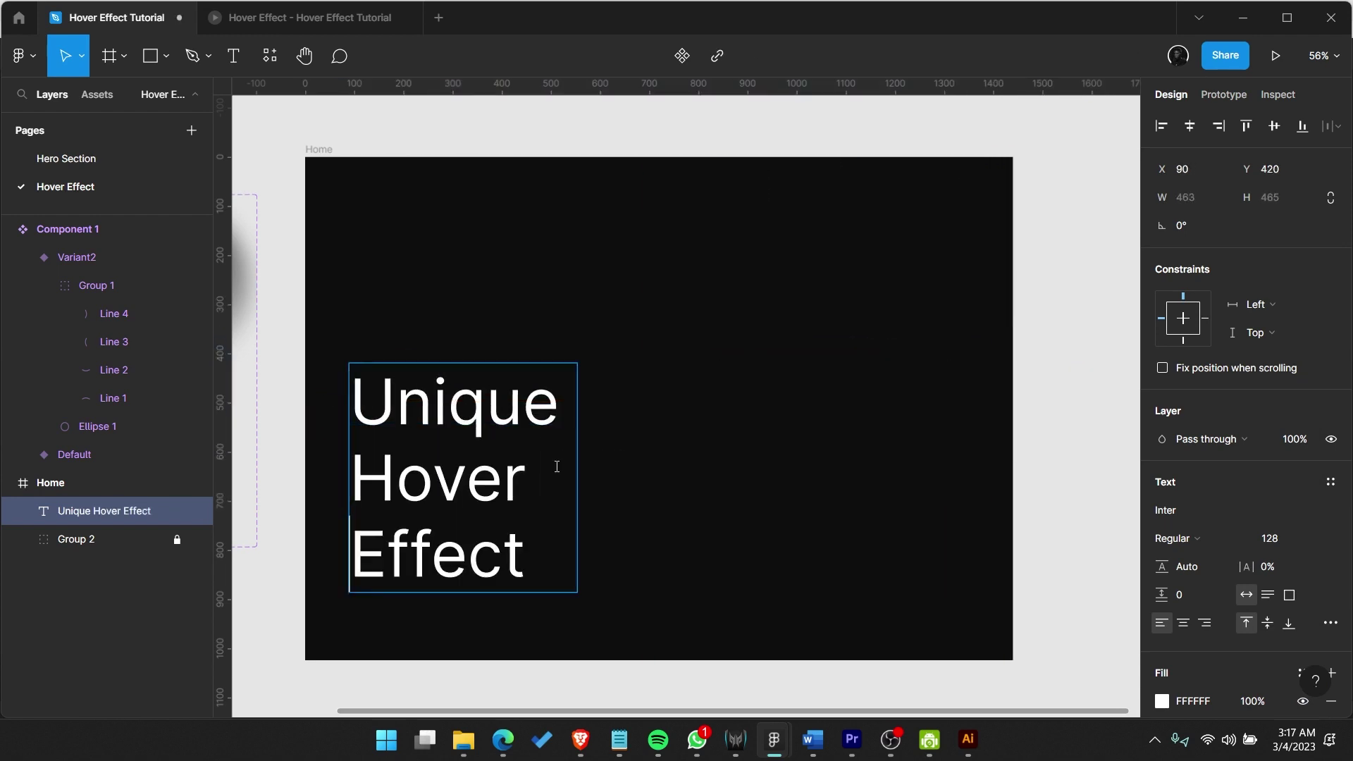
key(BackSpace)
- Insert "Designing" before "Unique" in the heading's first line
click(354, 403)
text(Desiginig)
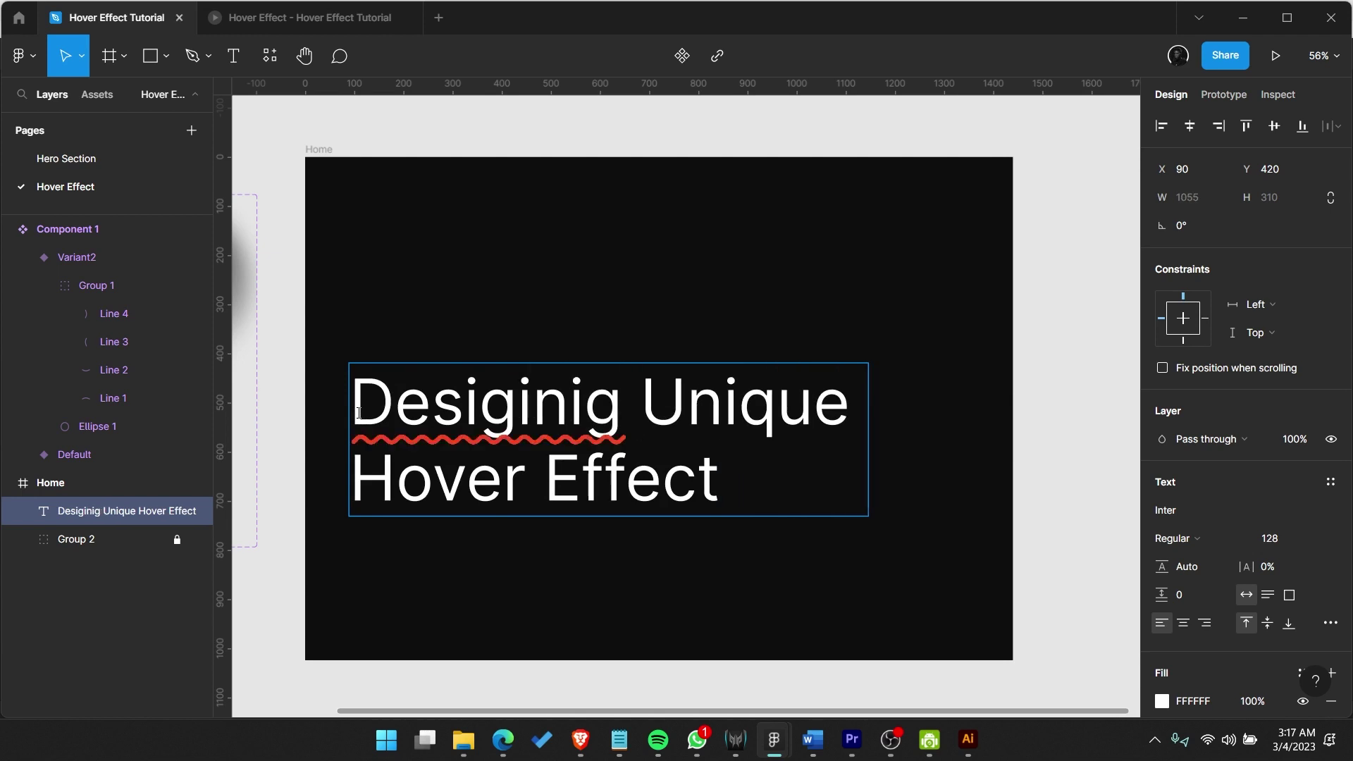
key(BackSpace)
key(BackSpace)
key(BackSpace)
key(BackSpace)
key(BackSpace)
text(ning)
key(Escape)
- Set the heading's font to Whyte Inktrap ExtraLight with a line height of 118.3%
click(1209, 518)
text(Whyte Inktrap)
key(Return)
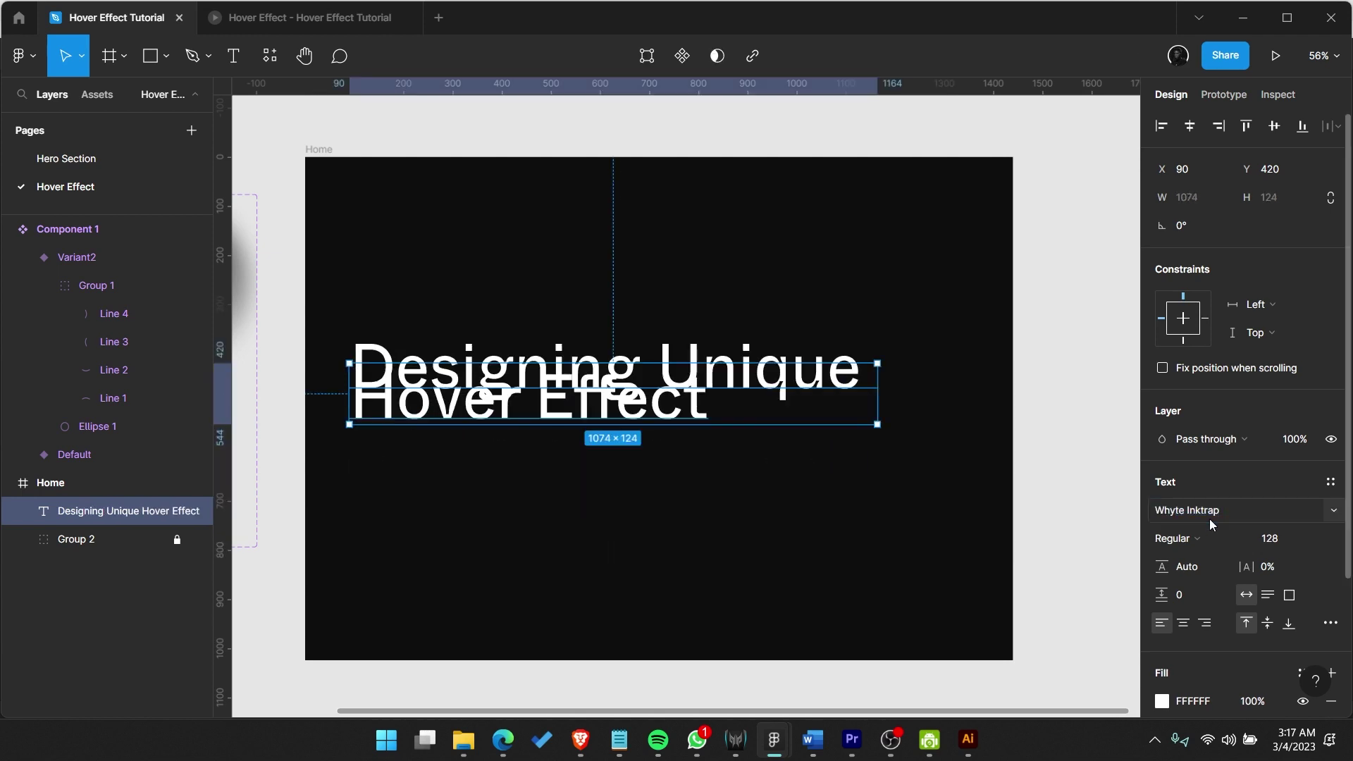
click(1176, 538)
click(1201, 298)
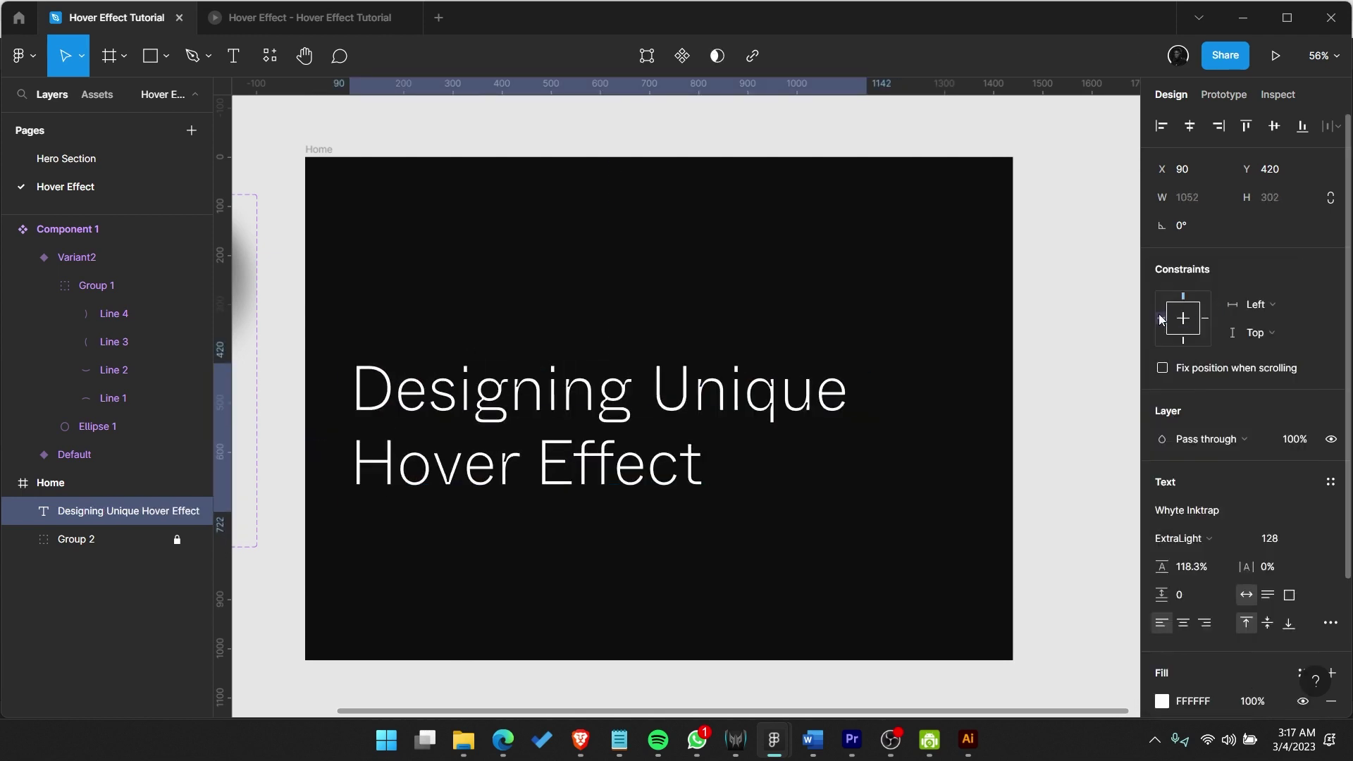
- Set the heading to Thin at size 64 and move it to X 531, Y 450
click(1178, 538)
click(1187, 277)
click(1321, 539)
click(1286, 498)
drag(493, 405, 710, 419)
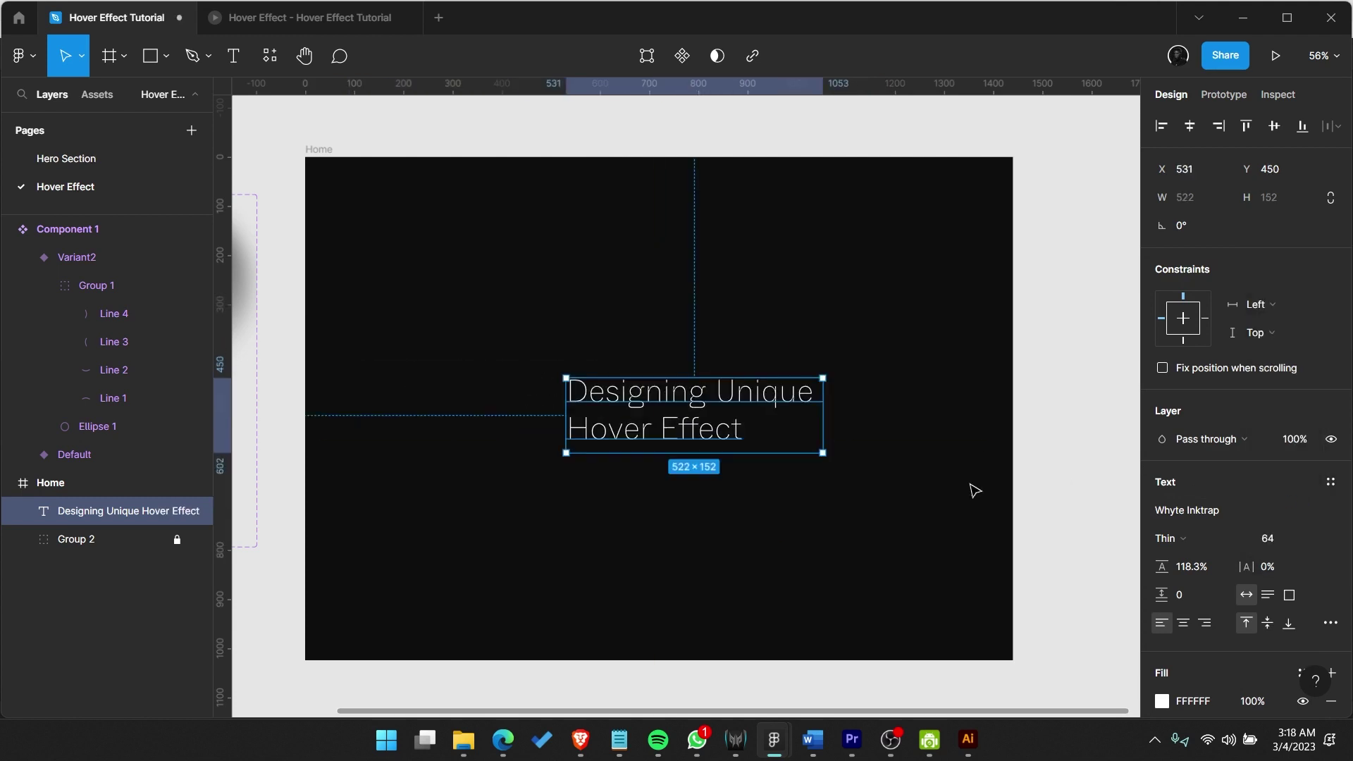
- Enlarge the heading's font size and move it back toward the middle of the Home frame
click(1319, 539)
click(1285, 559)
drag(718, 470, 627, 445)
- Try heavier weights on the heading, settle on a bold one, and center the text in the Home frame
click(1178, 538)
click(1190, 446)
drag(815, 427, 790, 435)
click(1178, 538)
click(1181, 427)
click(1178, 538)
click(1187, 405)
mouse_move(704, 405)
mouse_down()
mouse_move(694, 418)
mouse_move(707, 411)
mouse_up()
- Preview the prototype with the heading and set the locked instance group's layer opacity to 50%
click(1275, 55)
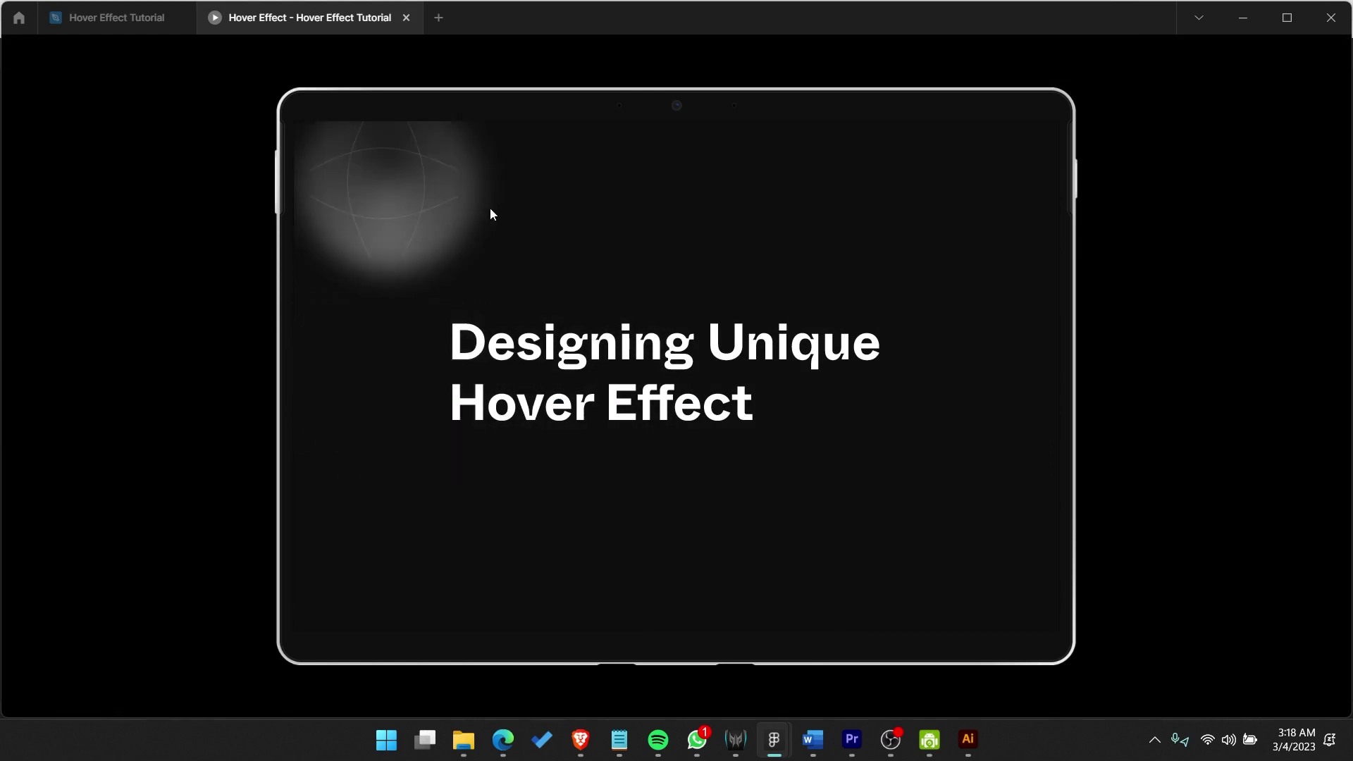
click(120, 17)
click(74, 547)
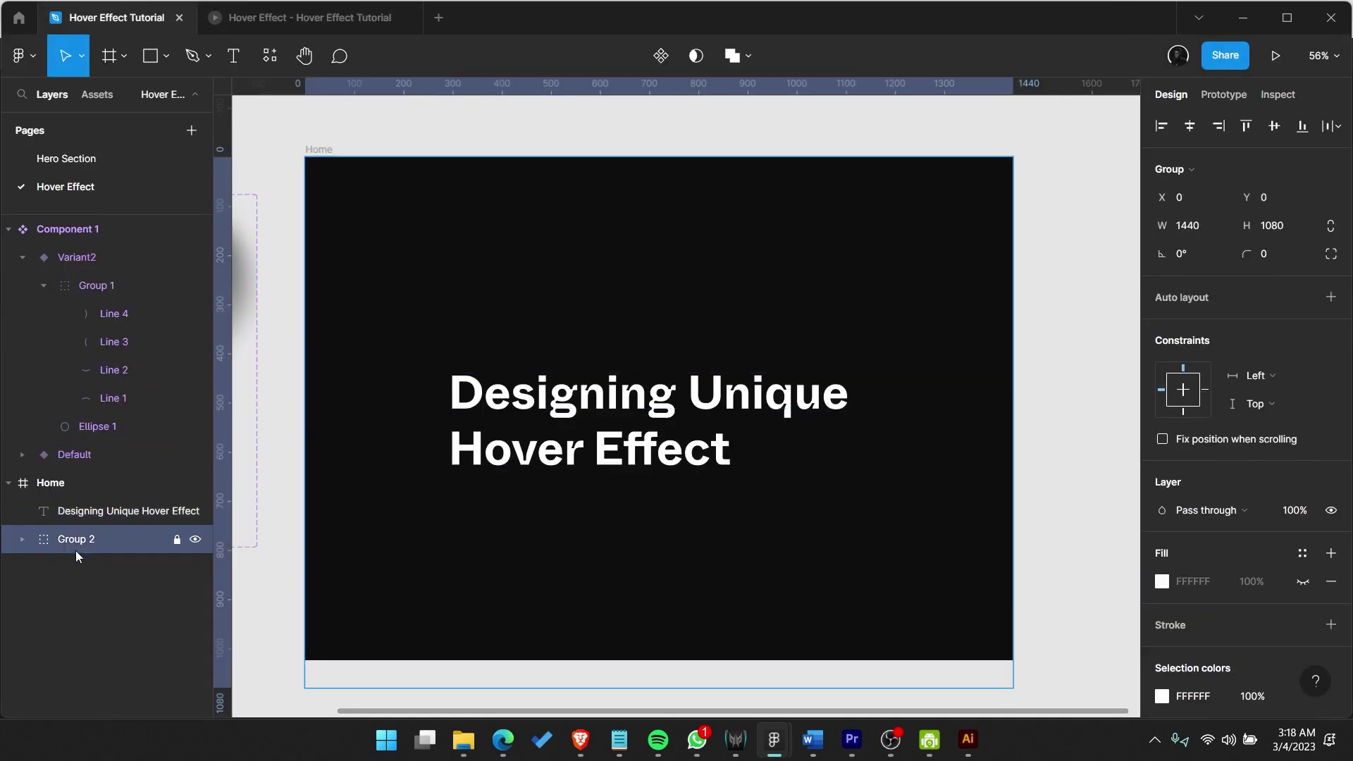
click(1314, 520)
text(50)
key(Return)
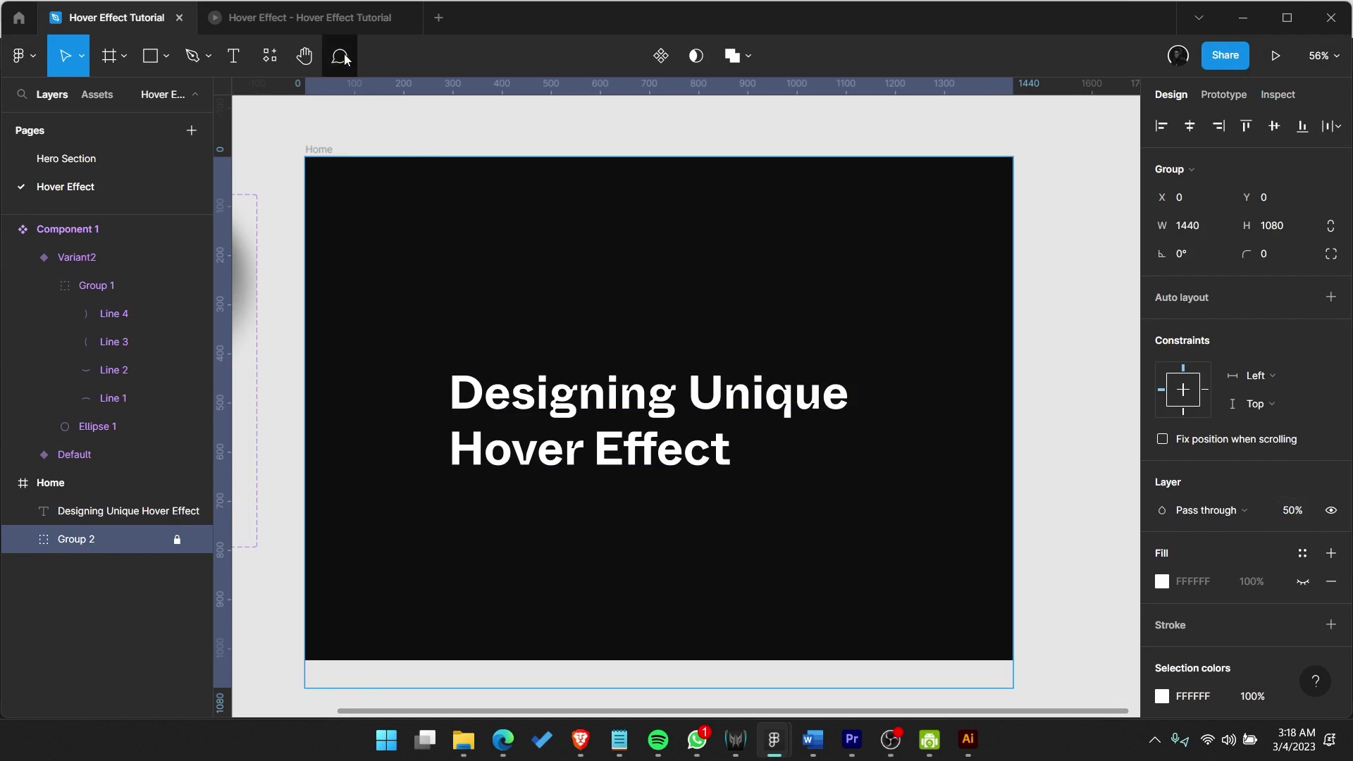
- Preview the dimmed hover effect behind the heading in the prototype and return to the design file
click(319, 20)
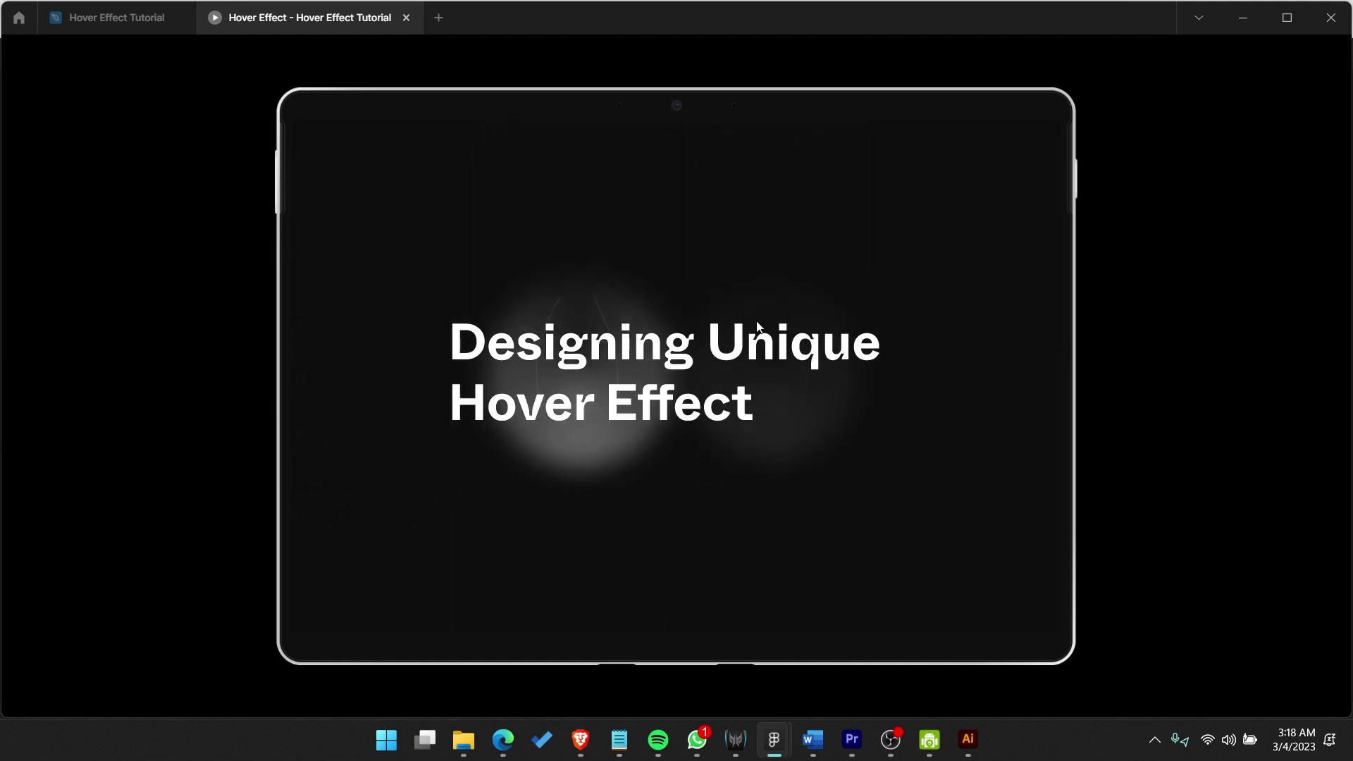
click(108, 26)
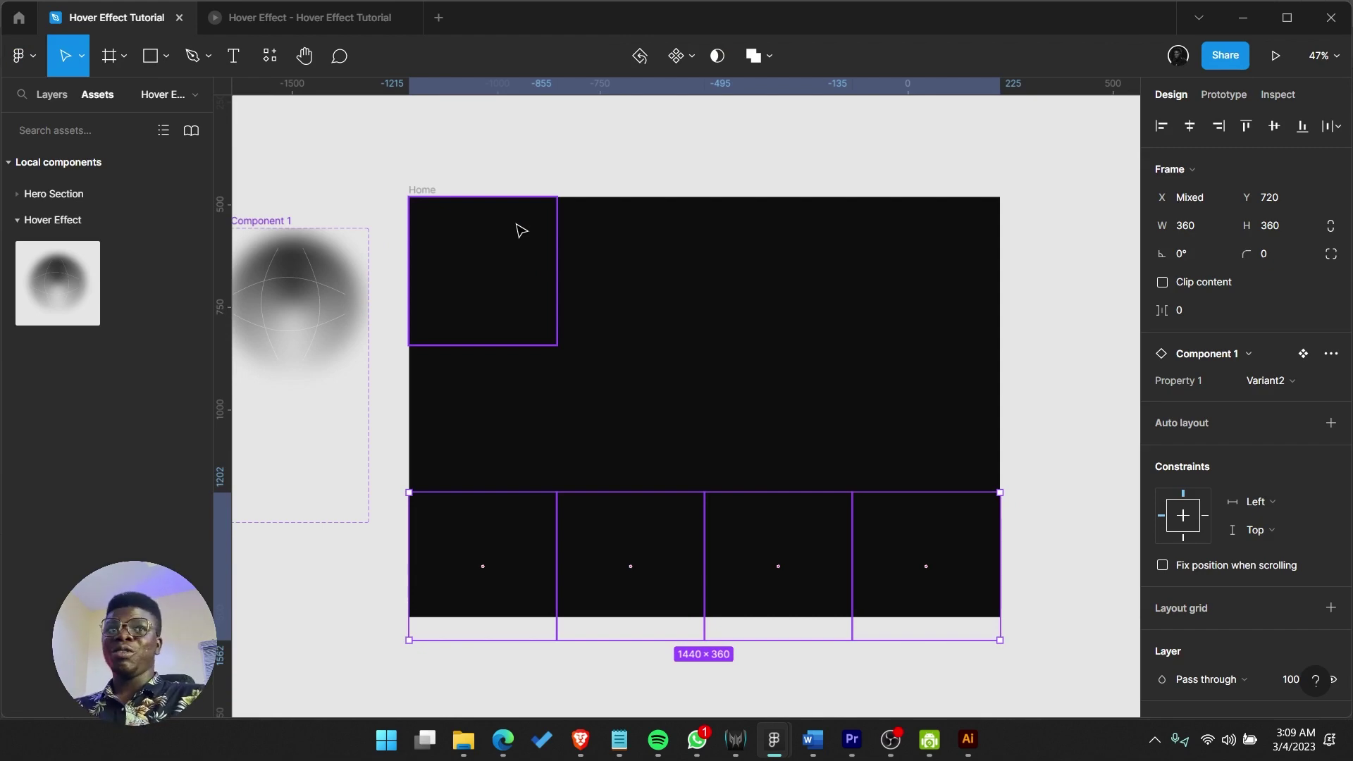
scroll(525, 227, up, 1)
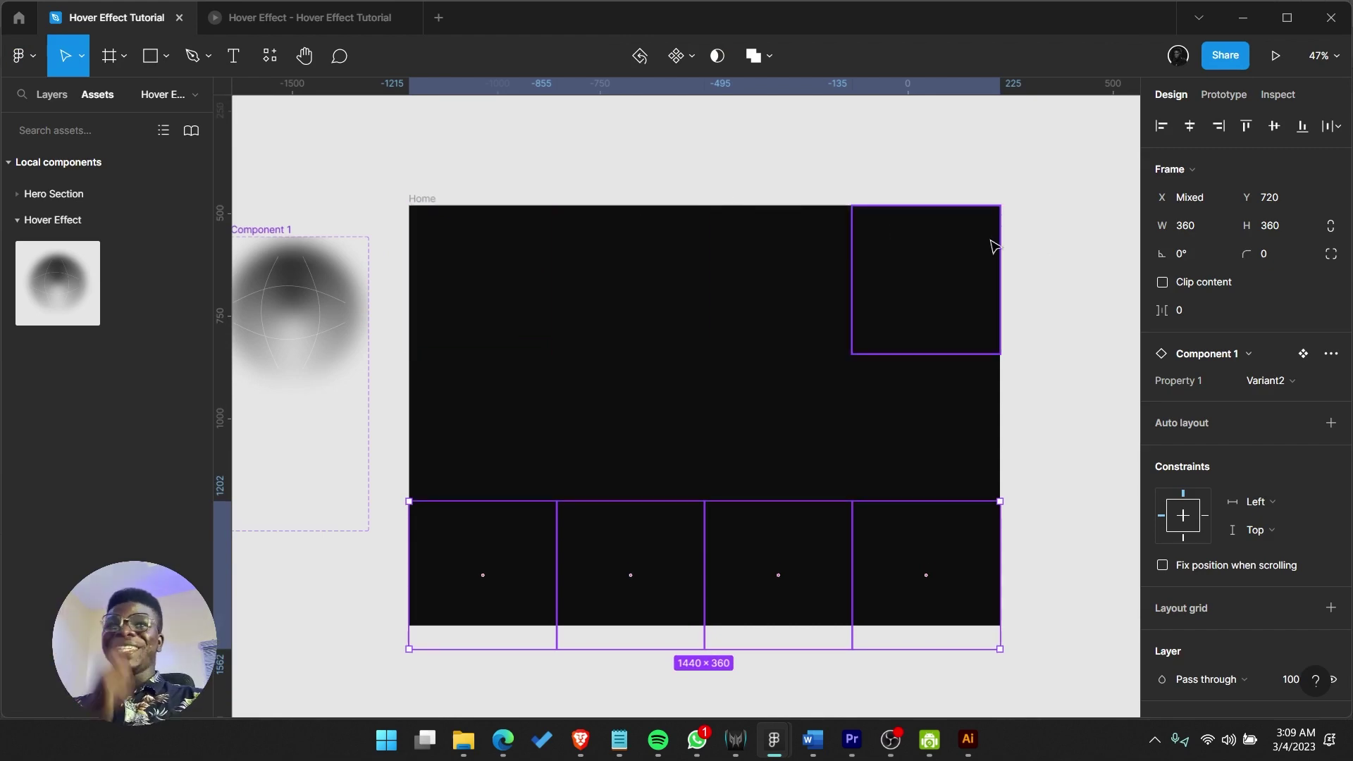